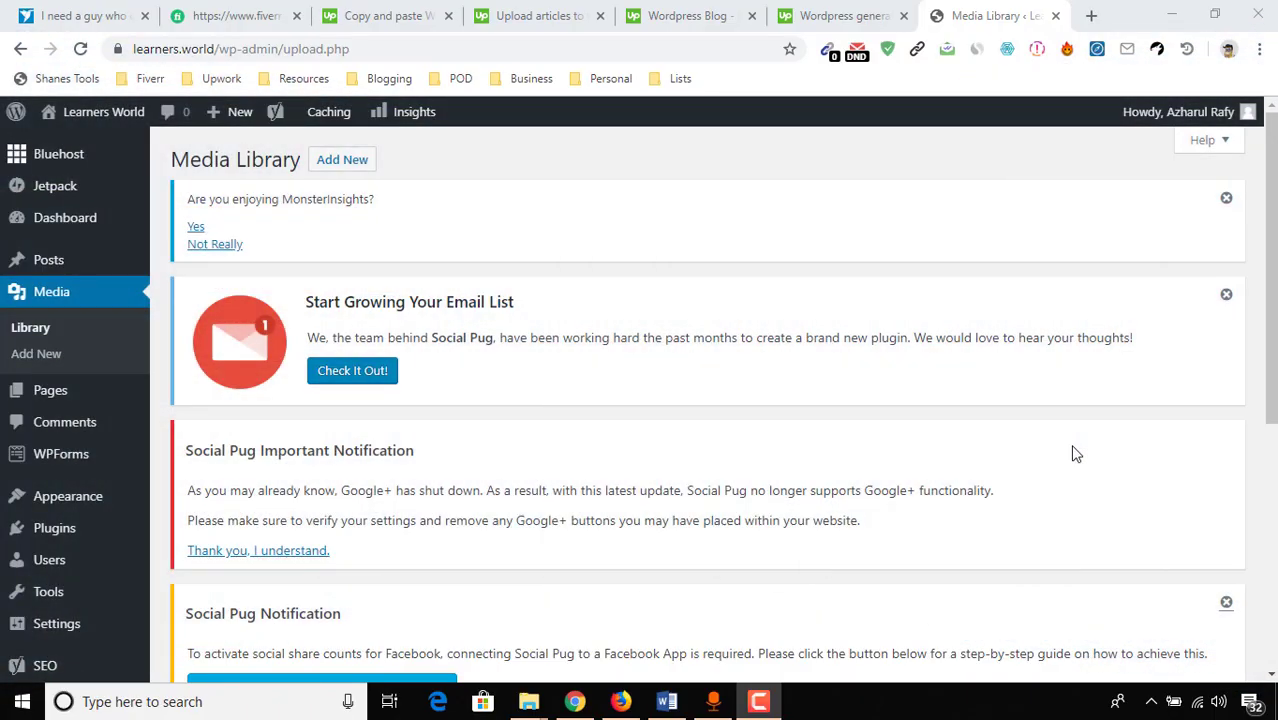
Step: Look through the open Upwork job posts, the Fiverr "wordpress virtual assistant" results and the remaining freelance job listing about WordPress work
{"action": "left_click", "coordinate": [790, 12]}
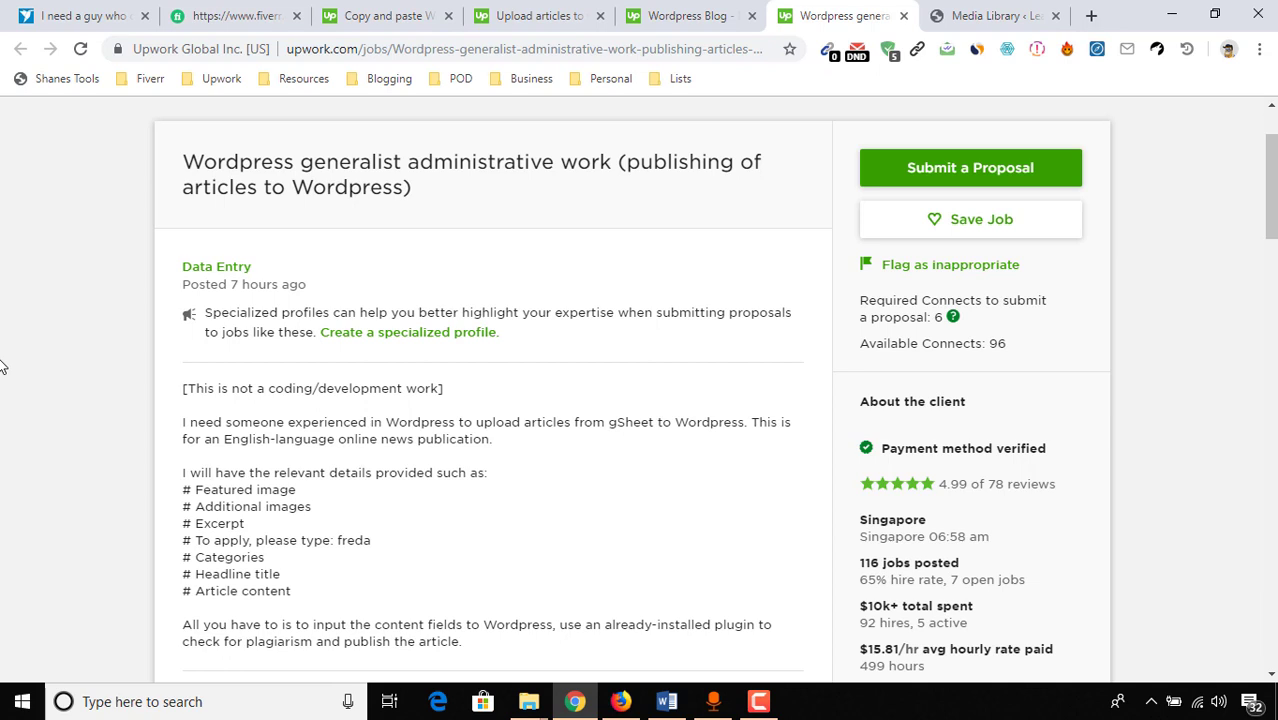
{"action": "left_click", "coordinate": [690, 15]}
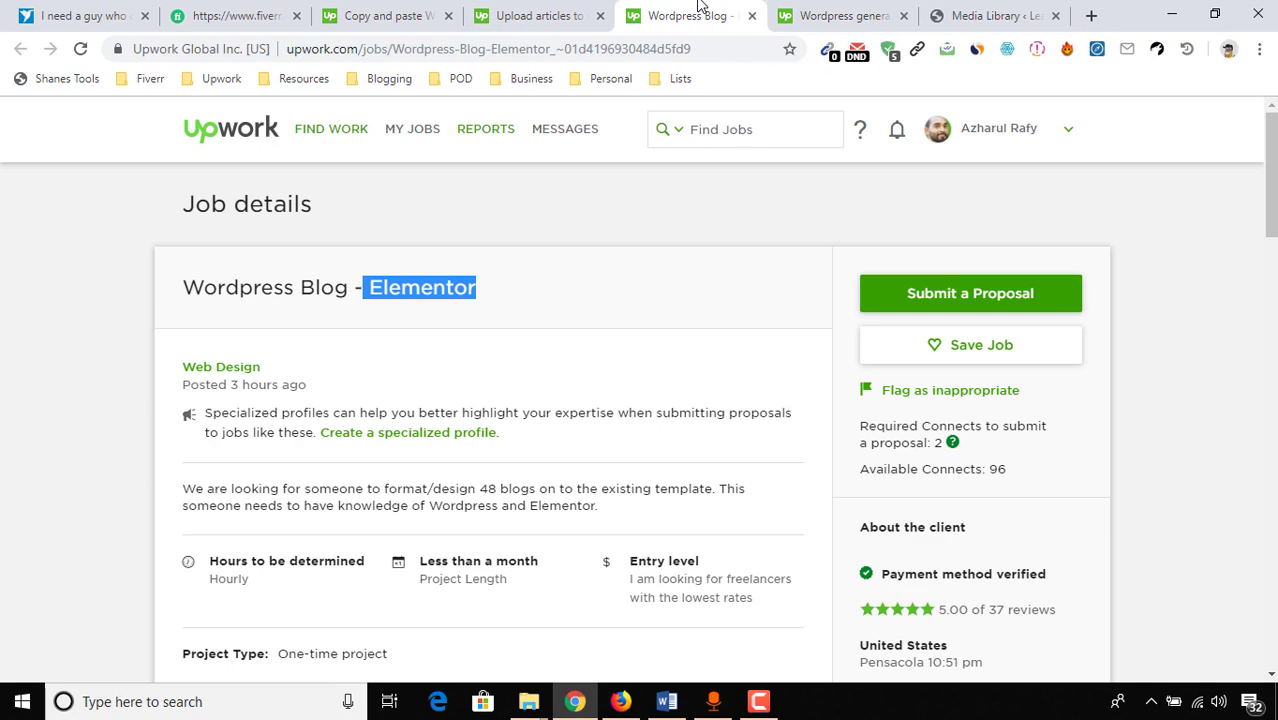
{"action": "left_click", "coordinate": [575, 8]}
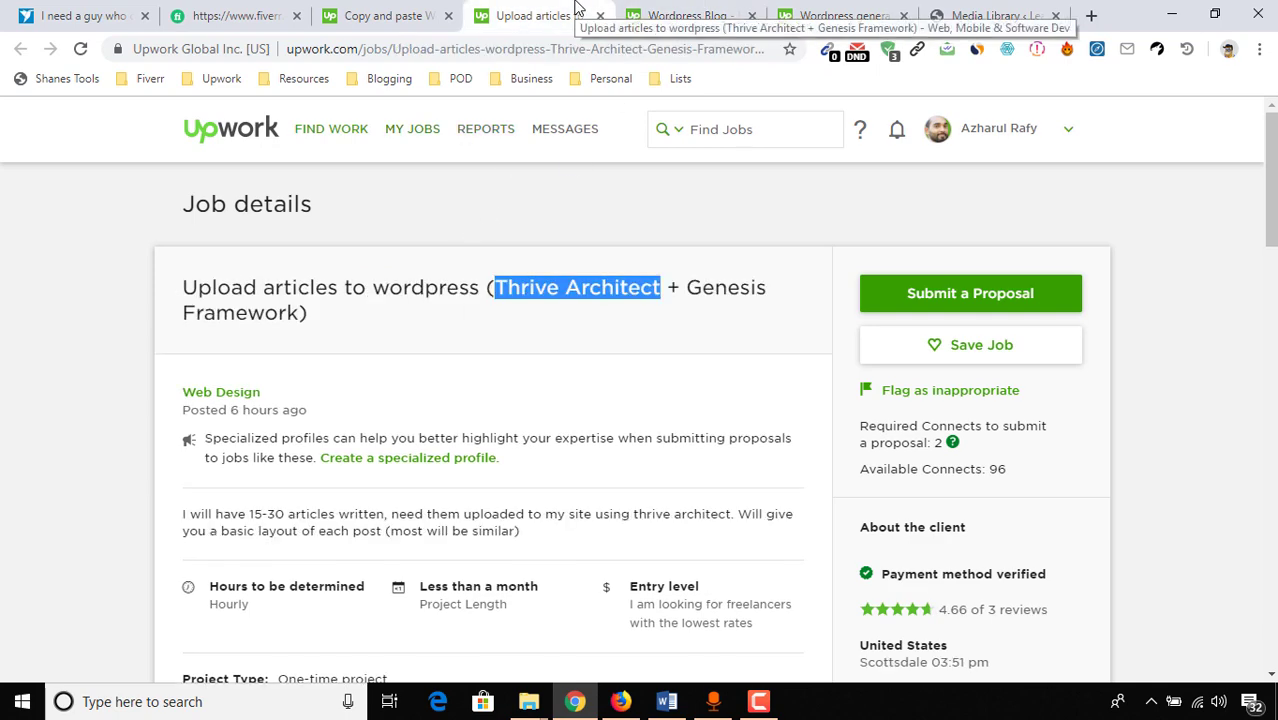
{"action": "left_click", "coordinate": [412, 8]}
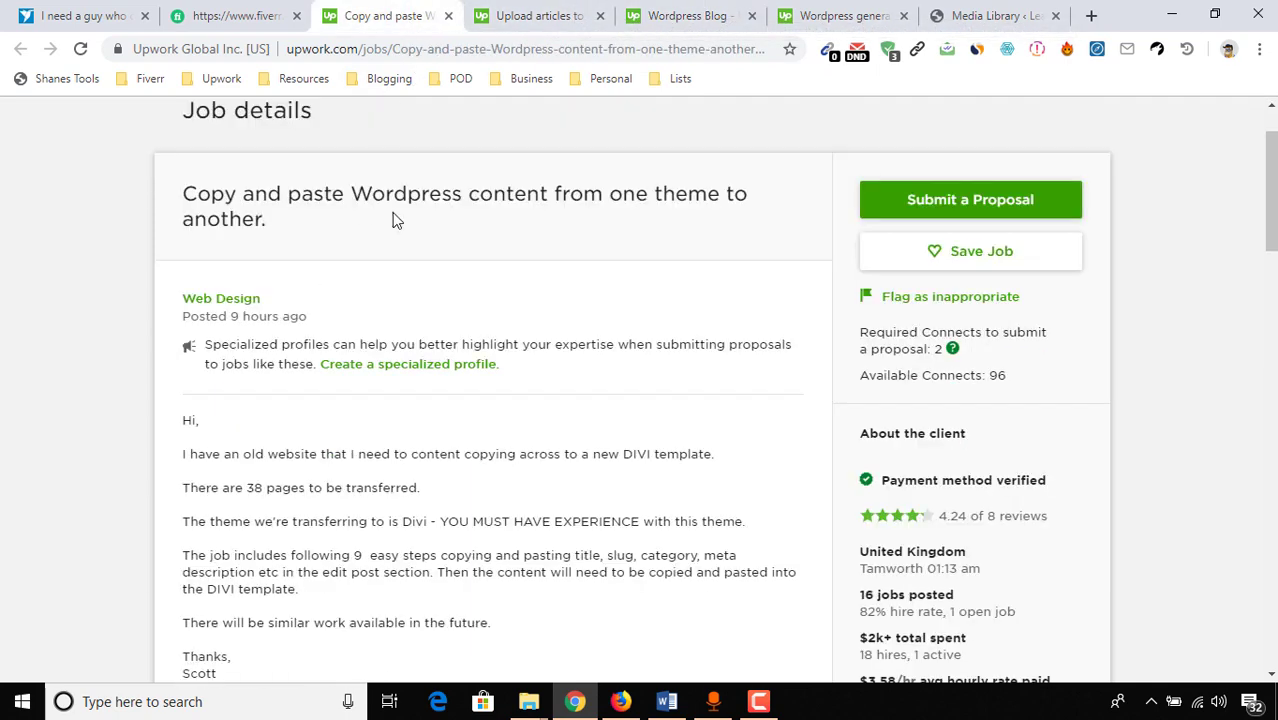
{"action": "left_click", "coordinate": [295, 15]}
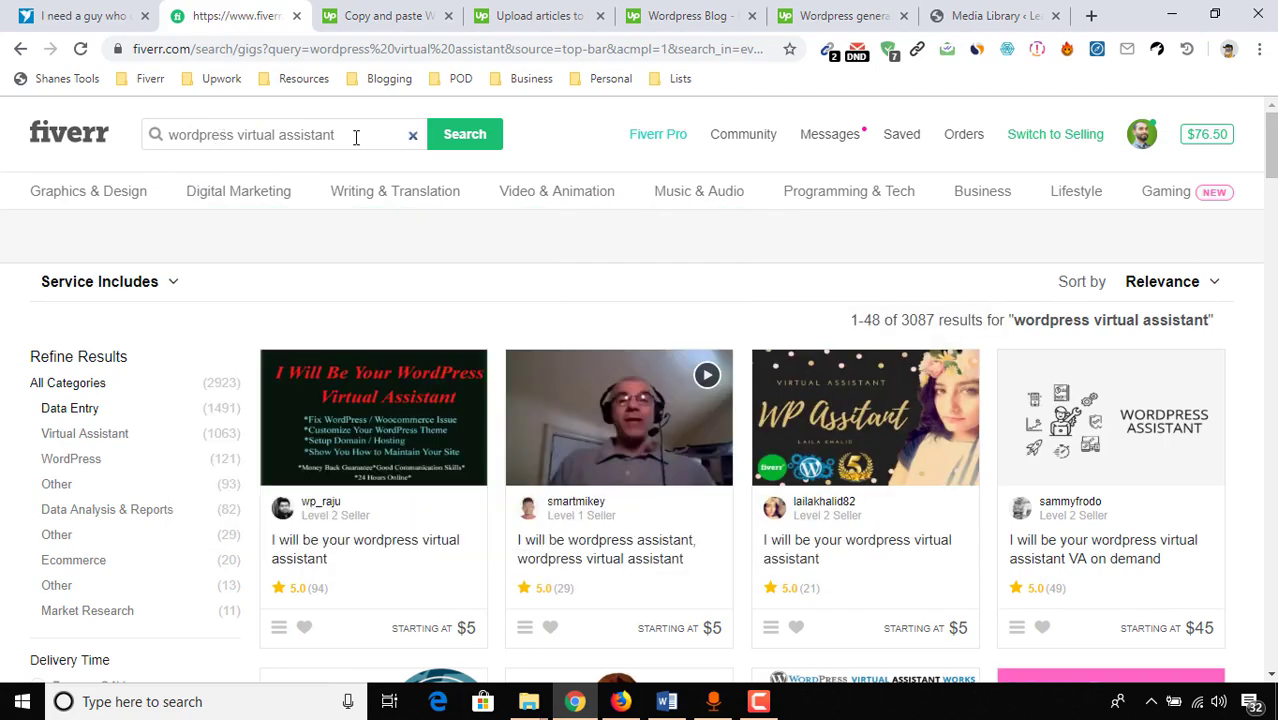
{"action": "left_click_drag", "start_coordinate": [1275, 178], "coordinate": [1273, 400]}
{"action": "scroll", "coordinate": [900, 360], "scroll_direction": "up", "scroll_amount": 15}
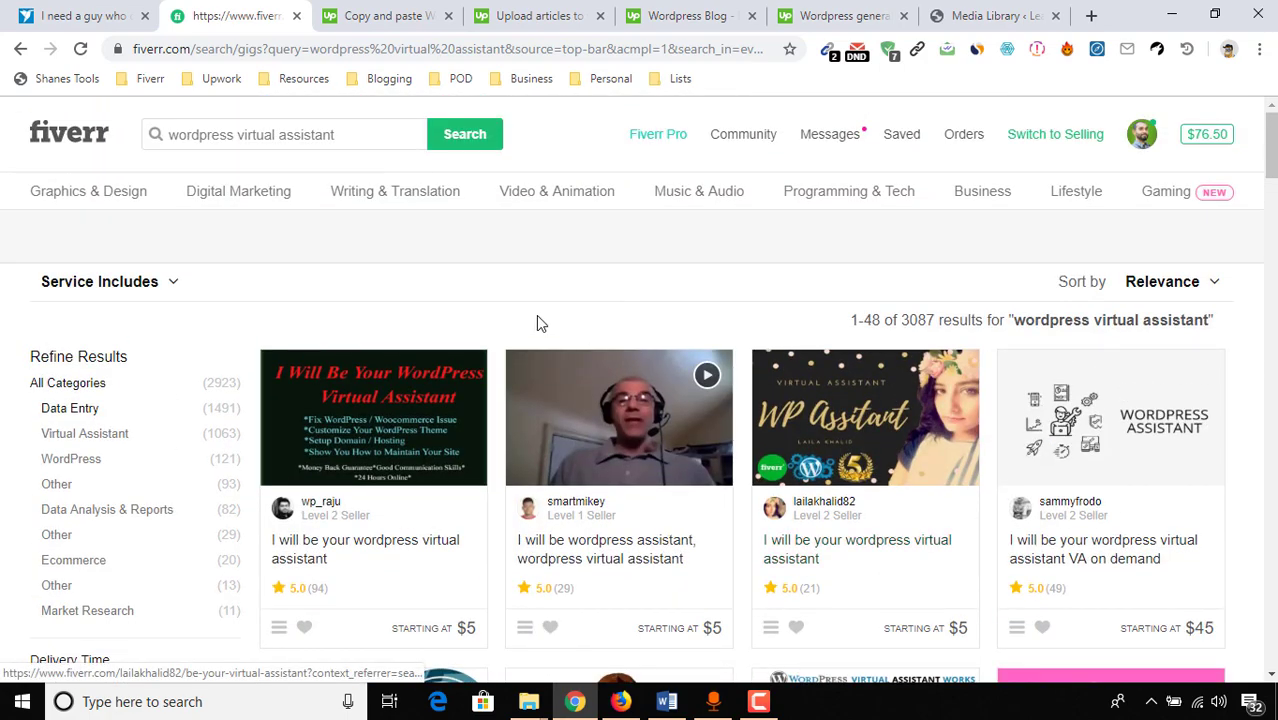
{"action": "left_click", "coordinate": [80, 16]}
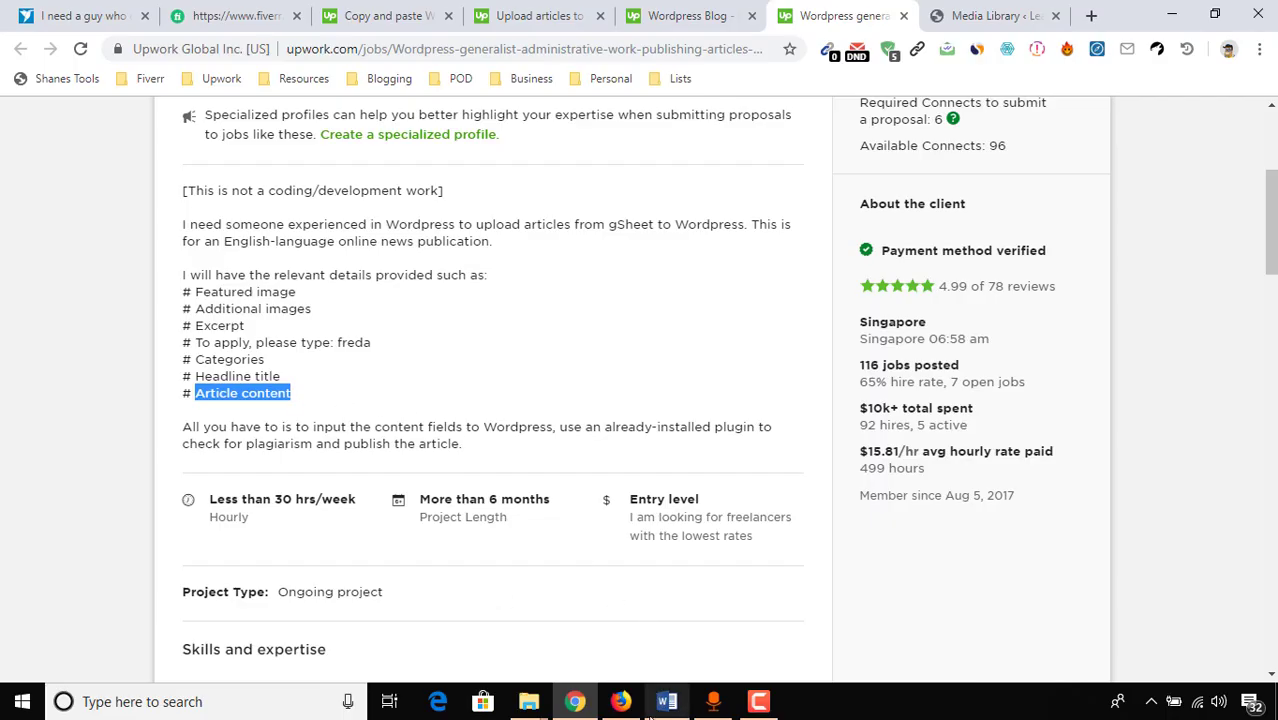
Step: Switch to the Word article and make its headline "How to get your first order on Fiverr as a beginner?" bold
{"action": "left_click", "coordinate": [666, 701]}
{"action": "scroll", "coordinate": [770, 510], "scroll_direction": "up", "scroll_amount": 15}
{"action": "scroll", "coordinate": [793, 476], "scroll_direction": "up", "scroll_amount": 5}
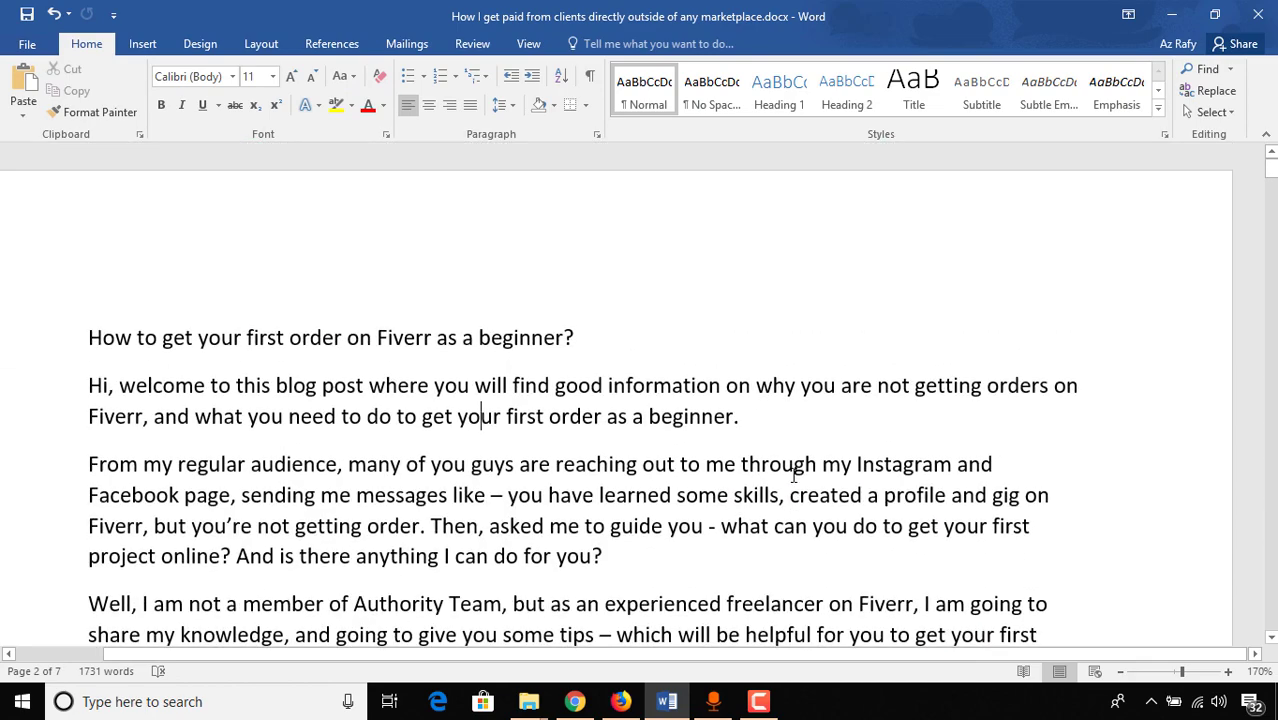
{"action": "left_click_drag", "start_coordinate": [89, 340], "coordinate": [580, 338]}
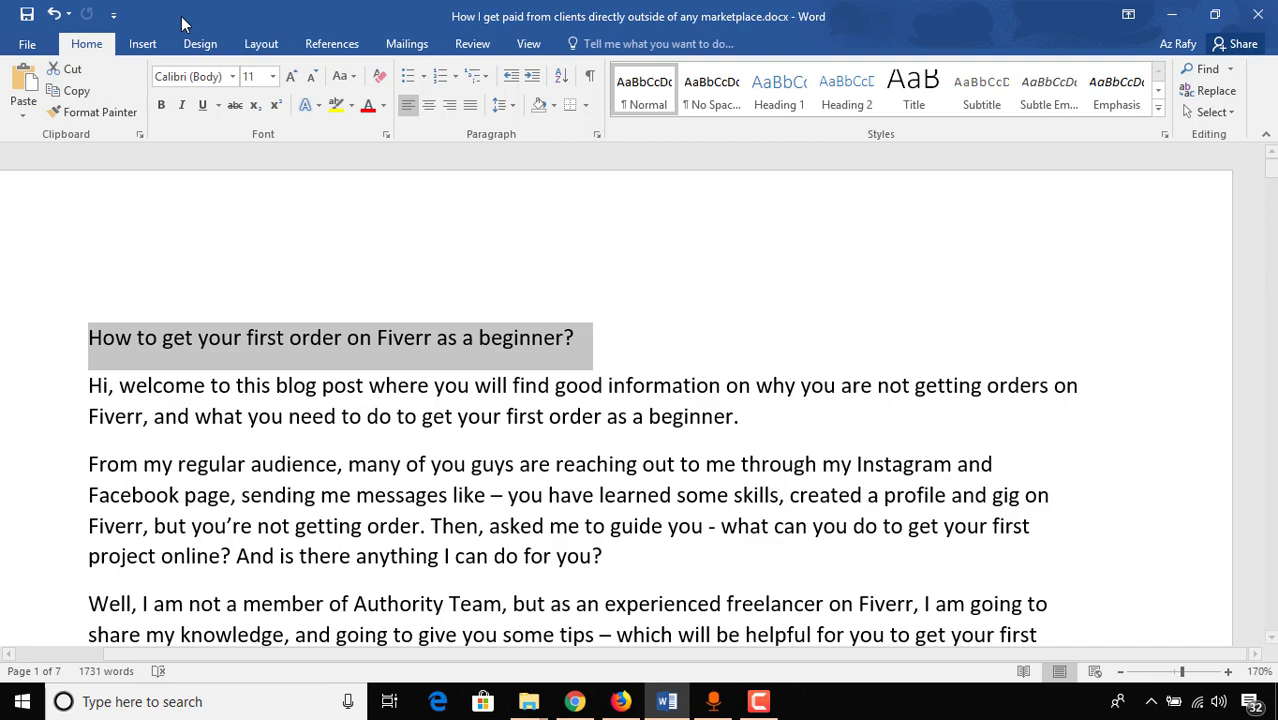
{"action": "left_click", "coordinate": [162, 104]}
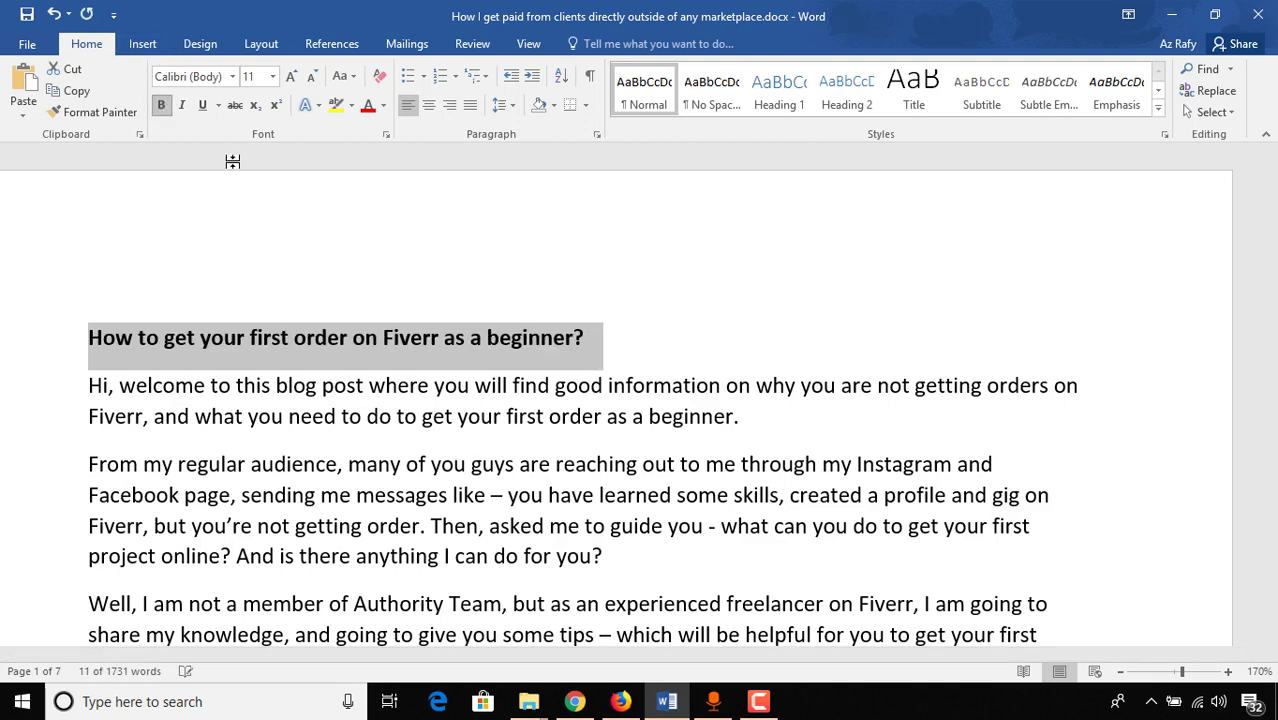
{"action": "left_click", "coordinate": [1172, 16]}
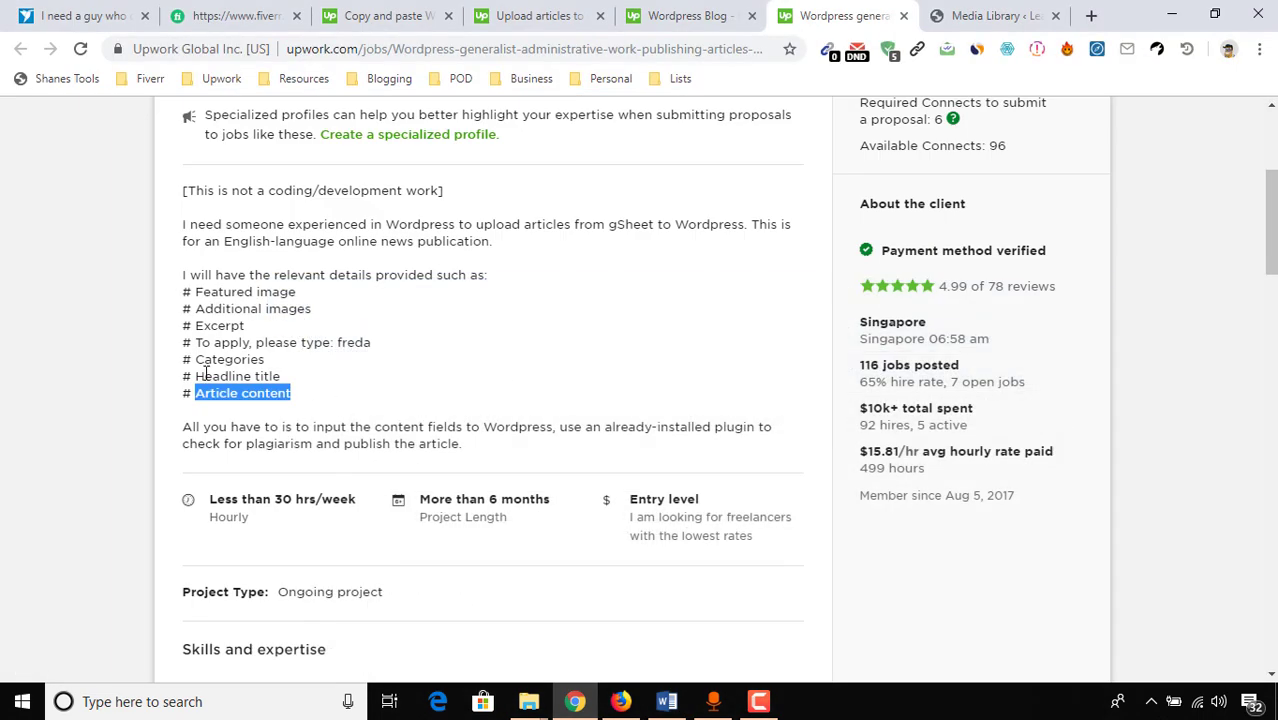
Step: Compare the job post's headline title and article content items with the body text and images in the Word article
{"action": "left_click_drag", "start_coordinate": [197, 376], "coordinate": [246, 395]}
{"action": "left_click", "coordinate": [667, 701]}
{"action": "scroll", "coordinate": [727, 450], "scroll_direction": "down", "scroll_amount": 15}
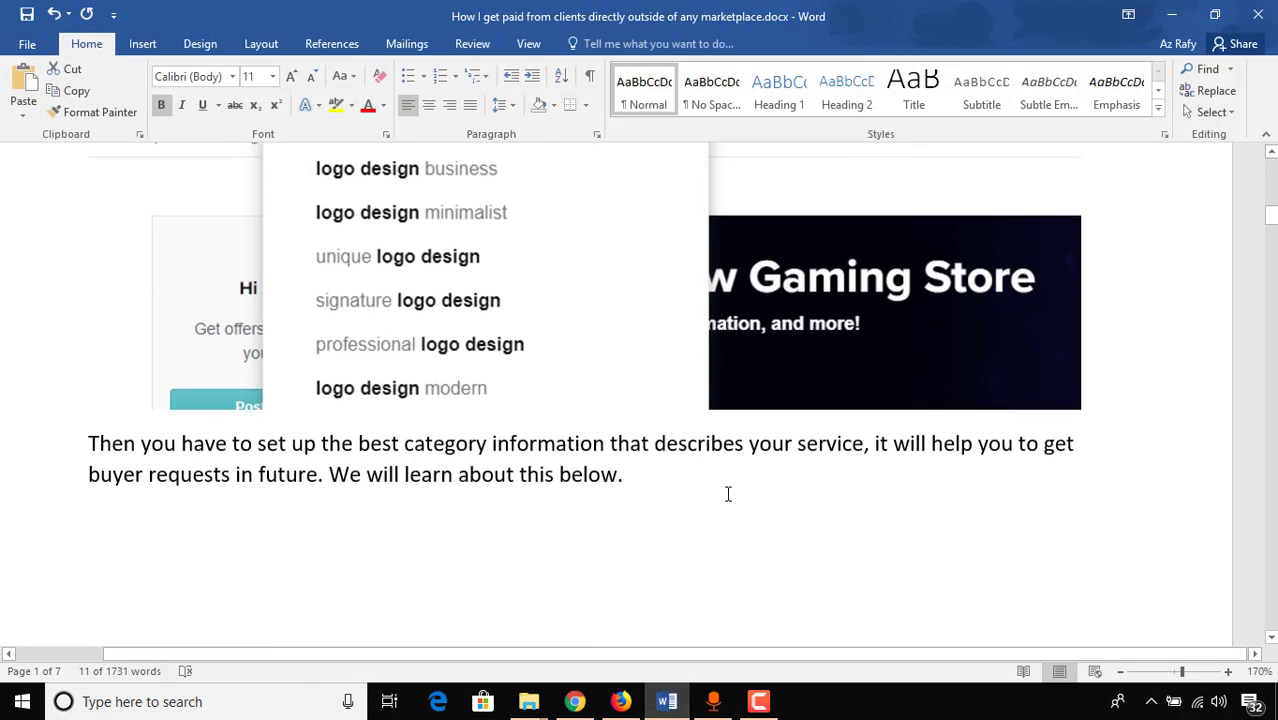
{"action": "scroll", "coordinate": [614, 507], "scroll_direction": "down", "scroll_amount": 10}
{"action": "scroll", "coordinate": [465, 486], "scroll_direction": "up", "scroll_amount": 5}
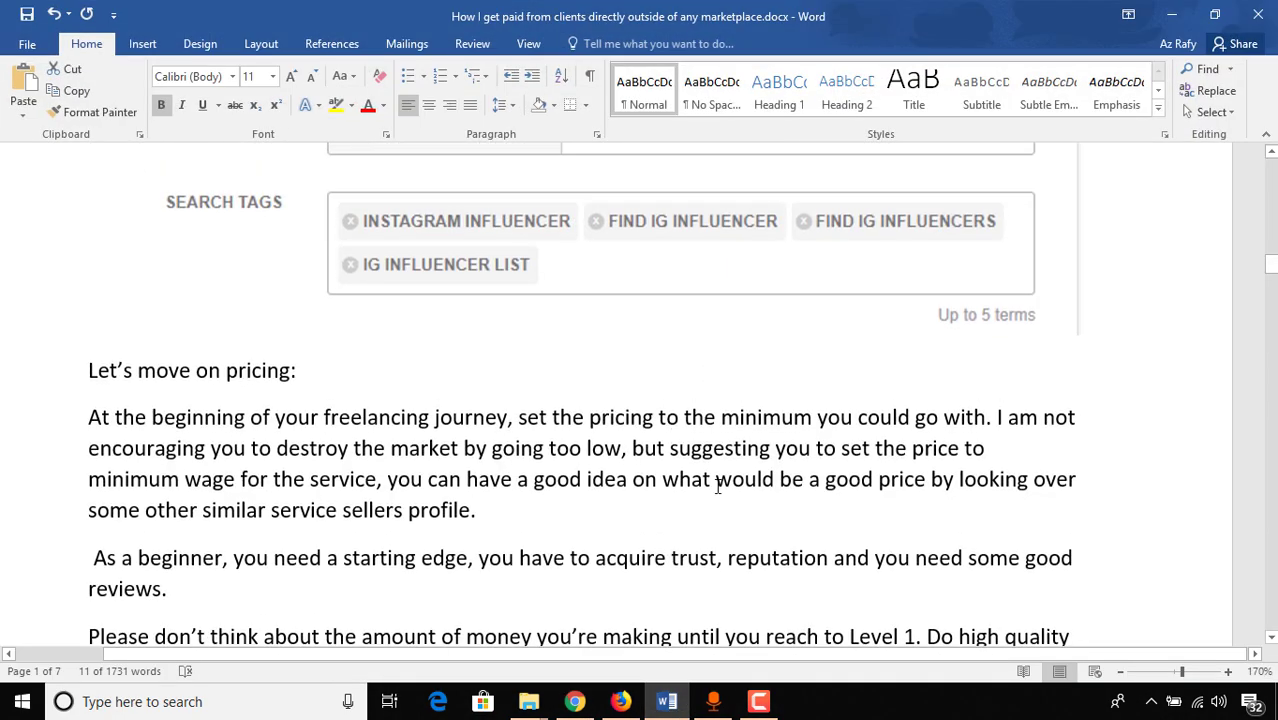
{"action": "left_click", "coordinate": [1171, 14]}
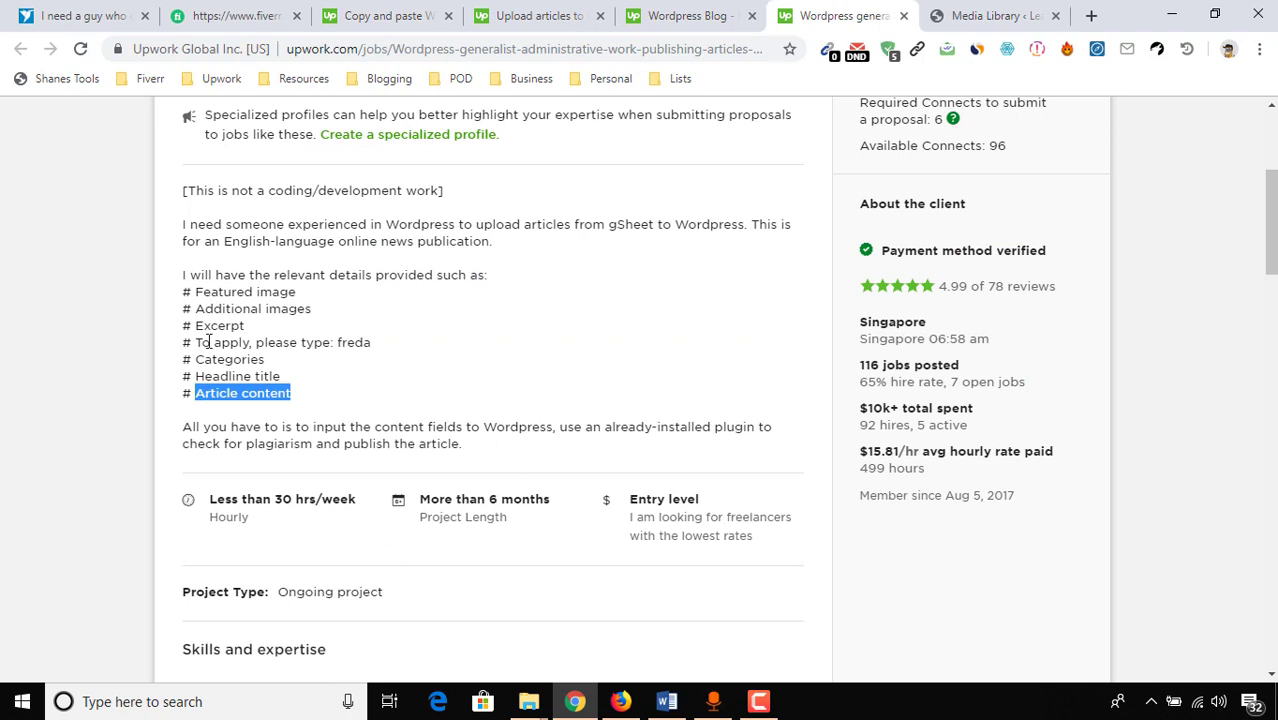
Step: Check the job post's excerpt and additional images items, and view the article's pictures in the "Get your First Order on Fiverr" folder
{"action": "double_click", "coordinate": [220, 327]}
{"action": "left_click", "coordinate": [220, 327]}
{"action": "left_click_drag", "start_coordinate": [240, 311], "coordinate": [294, 322]}
{"action": "left_click", "coordinate": [271, 305]}
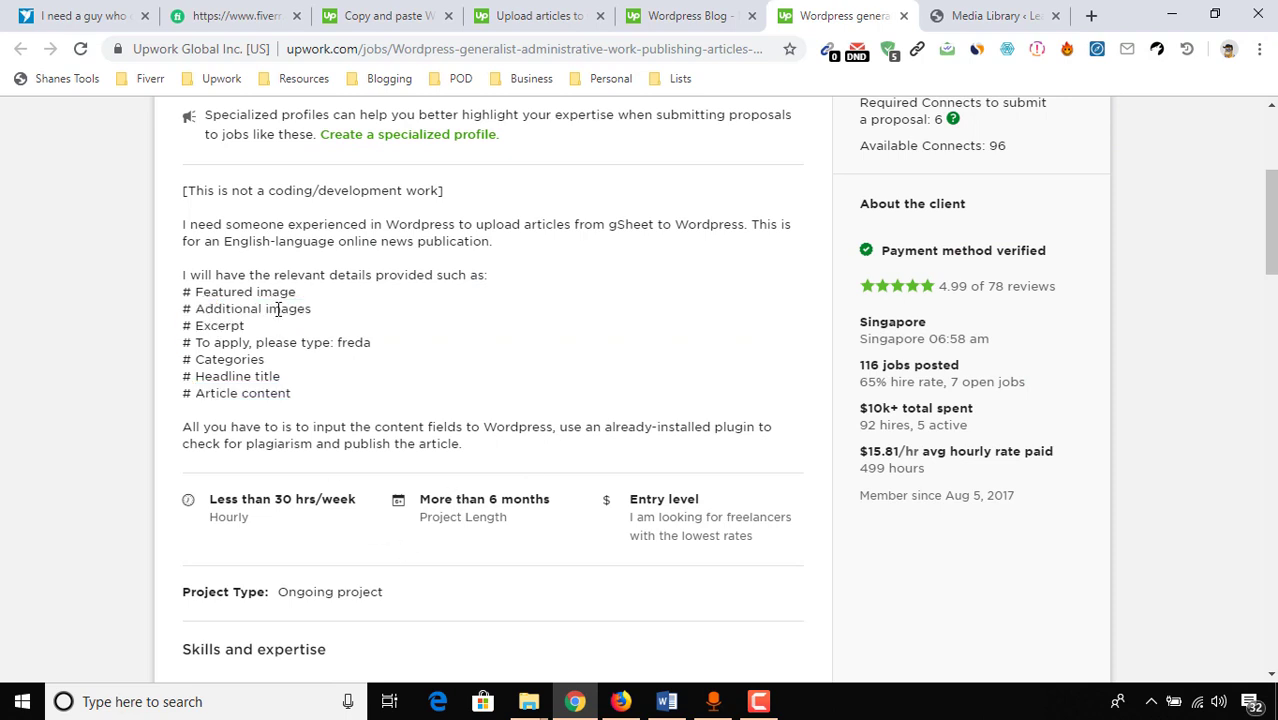
{"action": "mouse_move", "coordinate": [535, 703]}
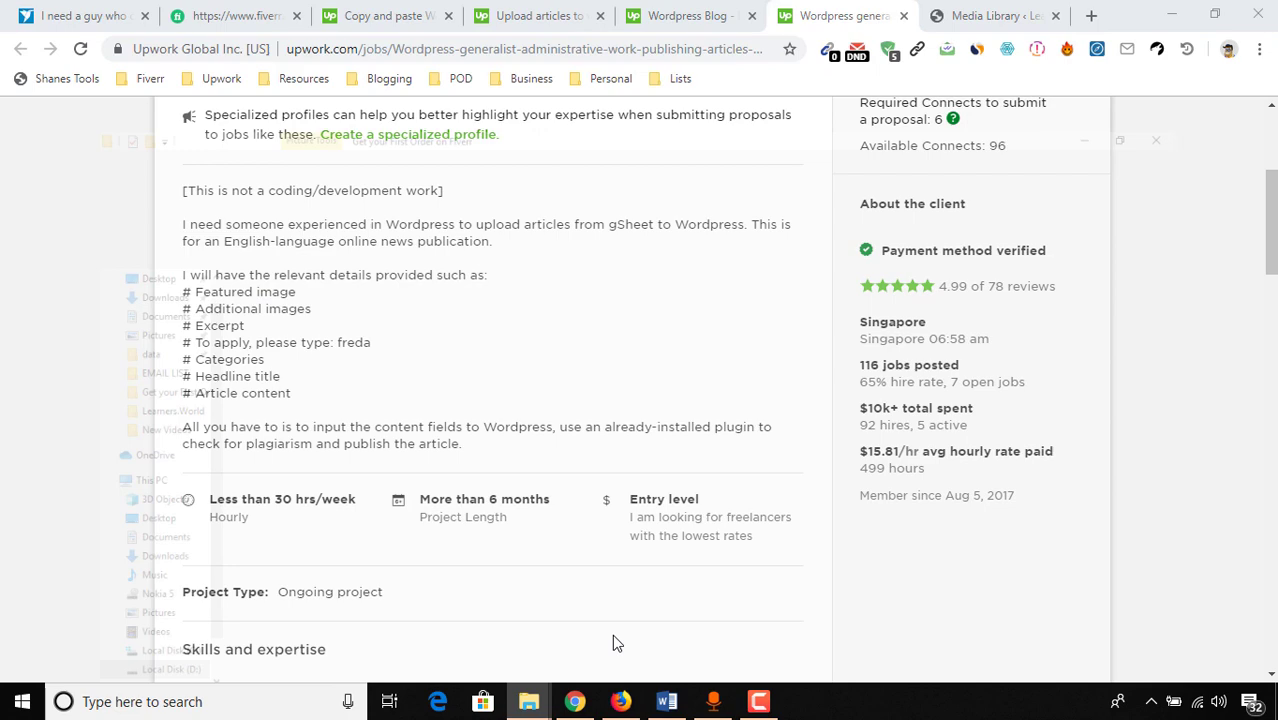
{"action": "left_click", "coordinate": [612, 634]}
{"action": "left_click_drag", "start_coordinate": [1014, 318], "coordinate": [240, 244]}
{"action": "left_click", "coordinate": [475, 420]}
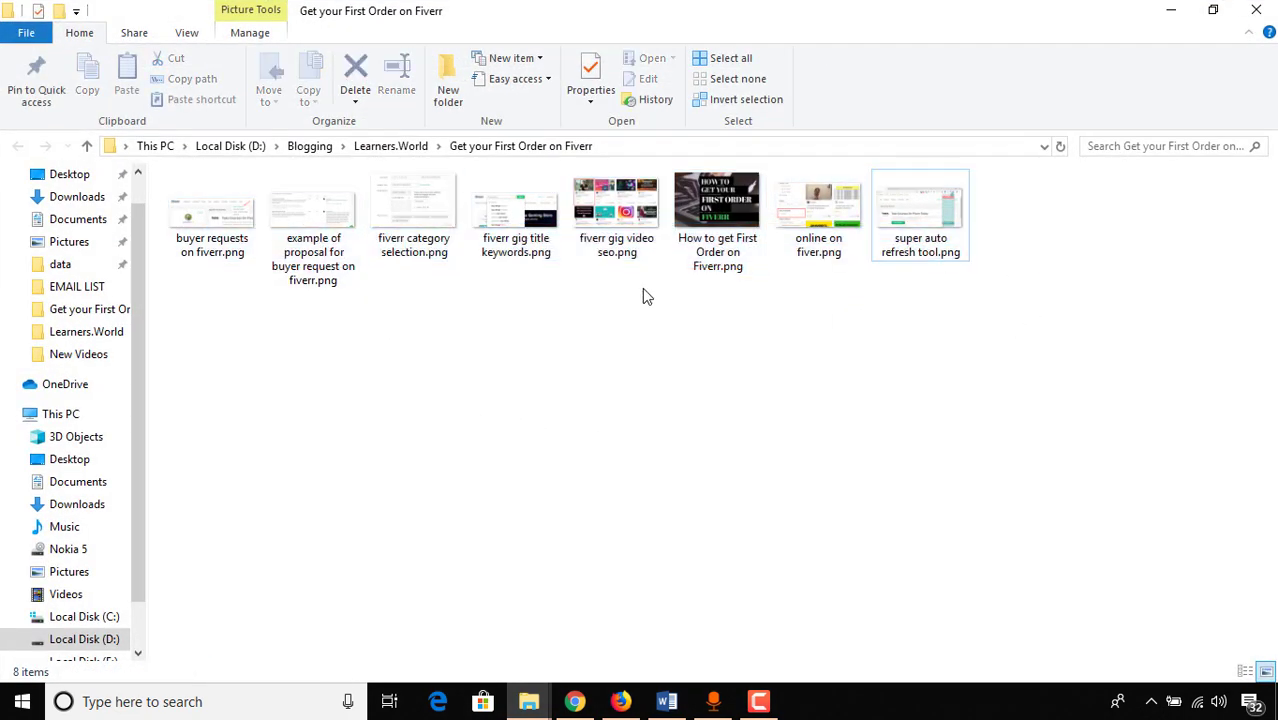
{"action": "left_click", "coordinate": [1171, 10]}
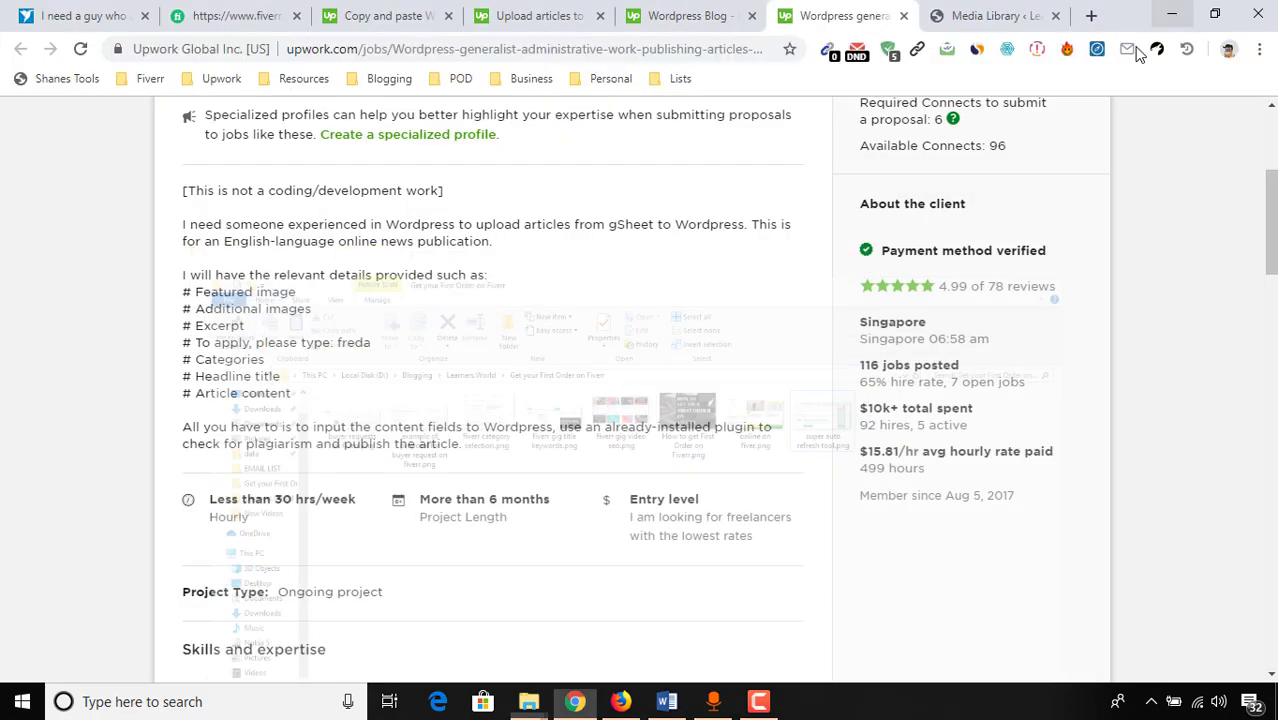
Step: Highlight the job post's featured image item and locate How to get First Order on Fiverr.png in the article's picture folder
{"action": "left_click_drag", "start_coordinate": [225, 300], "coordinate": [295, 294]}
{"action": "left_click", "coordinate": [667, 703]}
{"action": "left_click", "coordinate": [670, 703]}
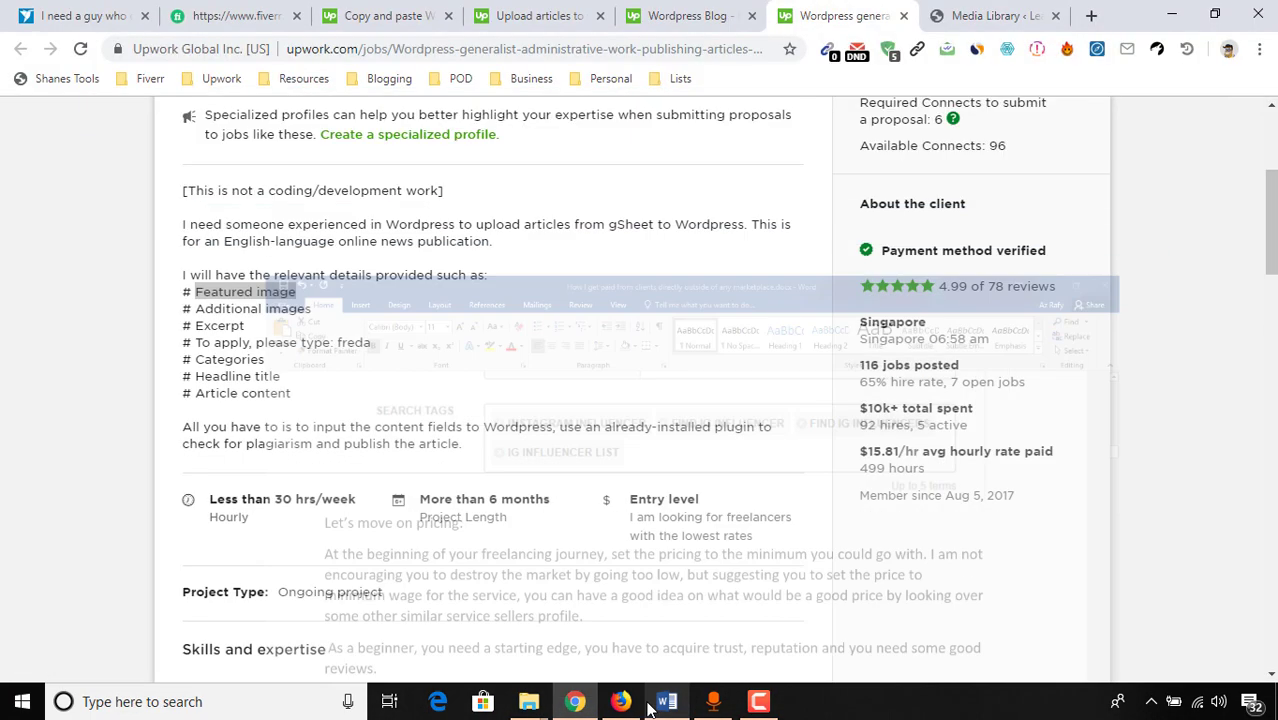
{"action": "mouse_move", "coordinate": [529, 701]}
{"action": "left_click", "coordinate": [612, 610]}
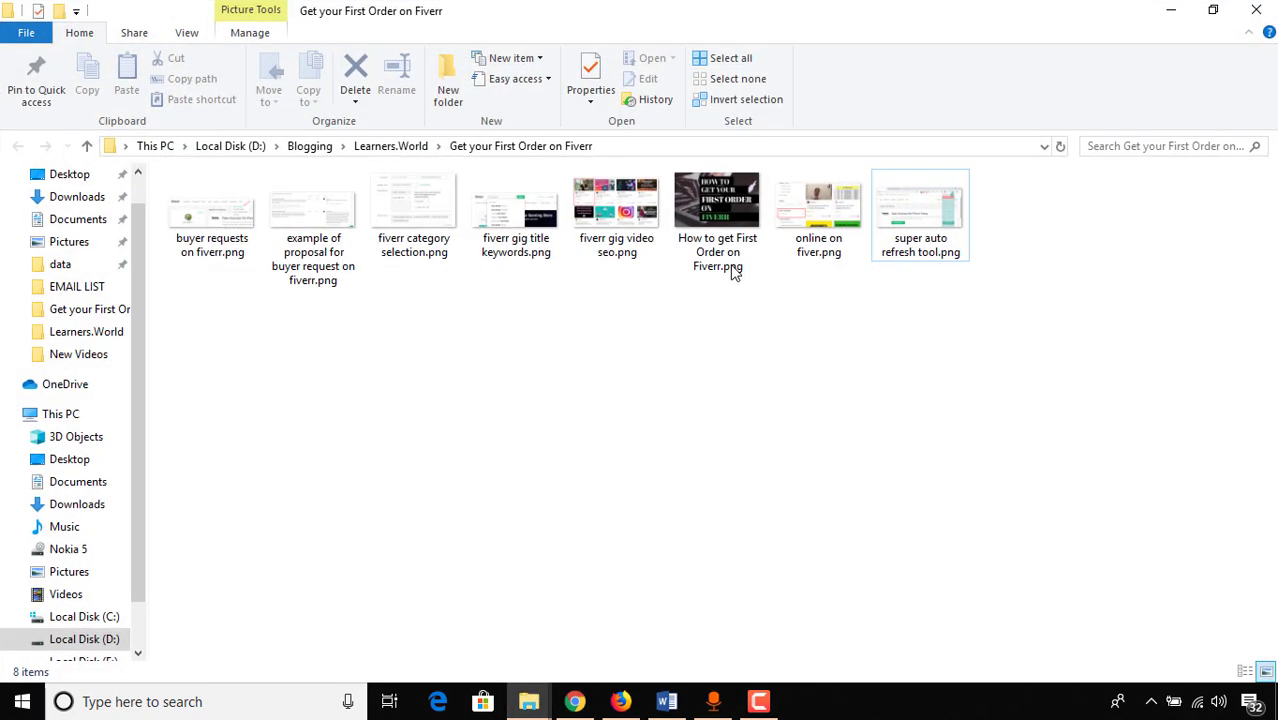
{"action": "left_click", "coordinate": [731, 250]}
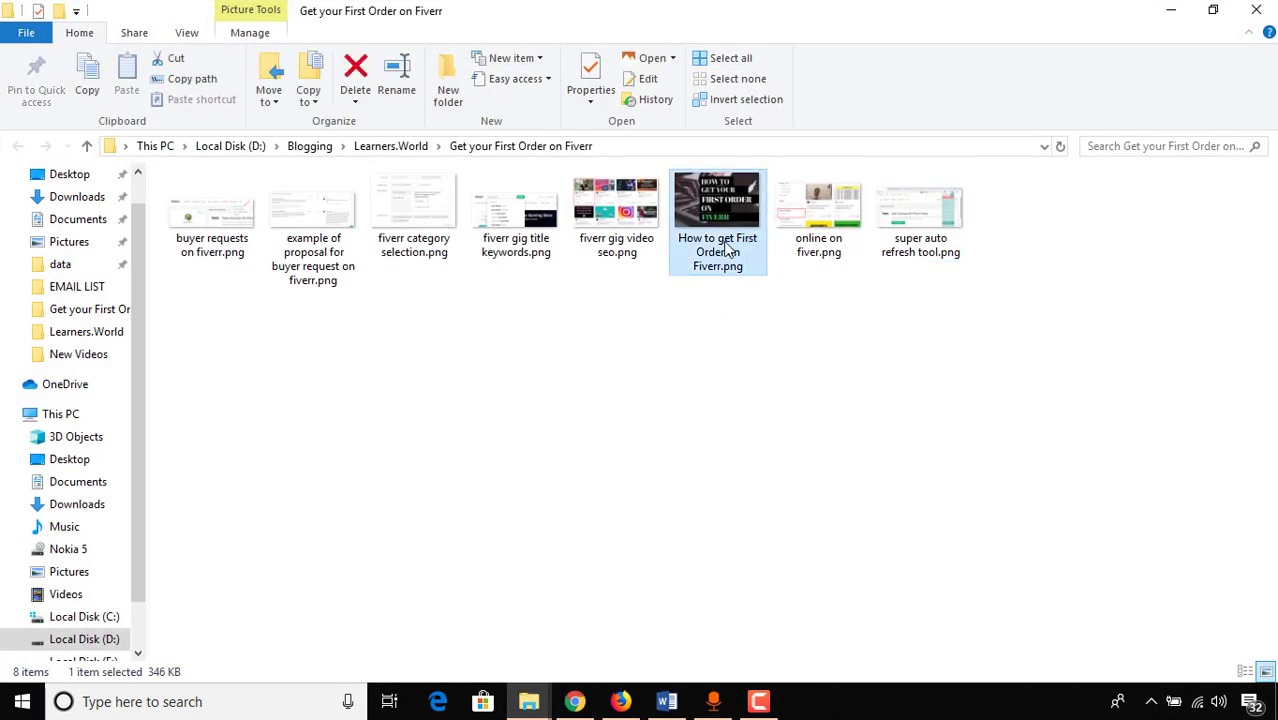
{"action": "left_click", "coordinate": [728, 345]}
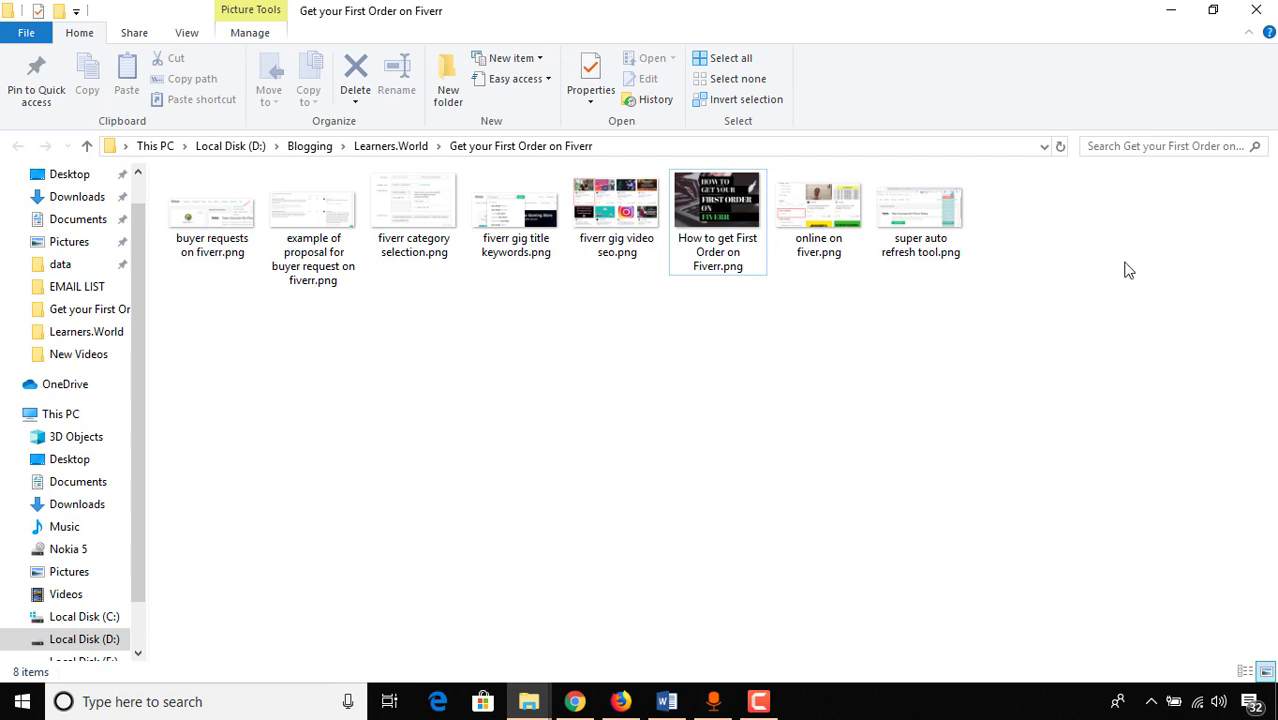
{"action": "left_click", "coordinate": [1171, 10]}
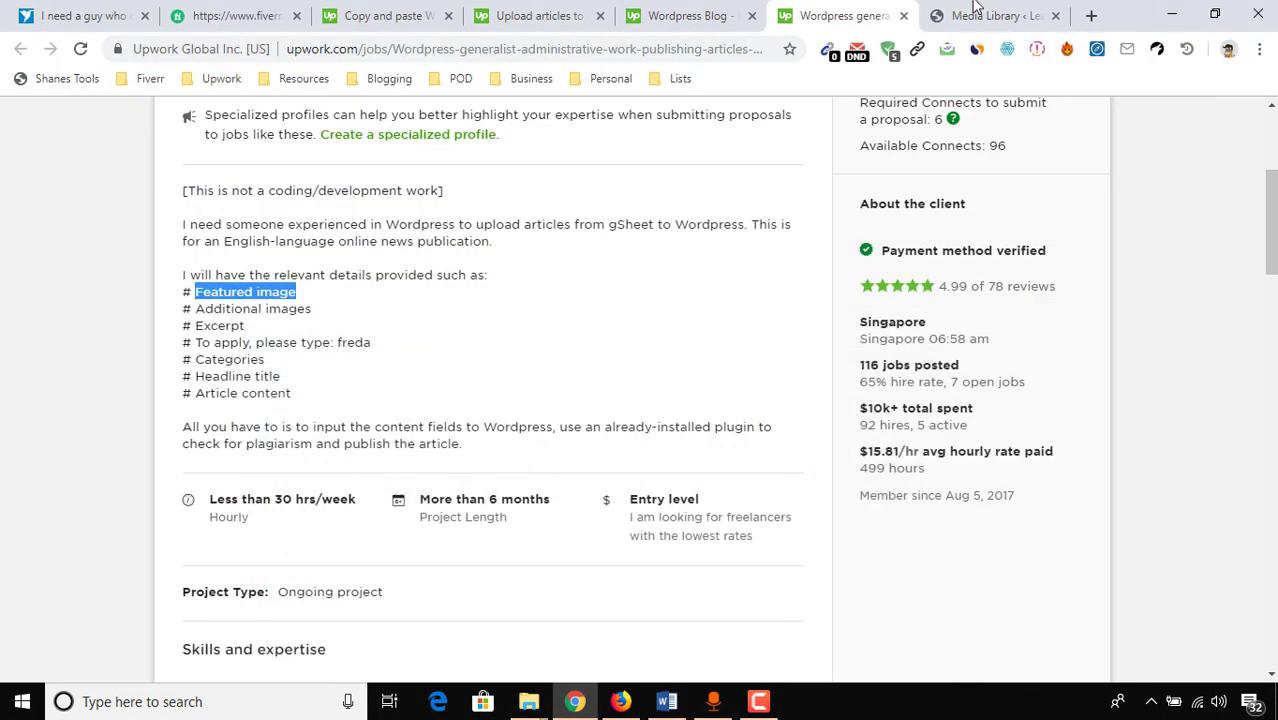
Step: Return to the WordPress admin site and start a new blog post
{"action": "left_click", "coordinate": [975, 12]}
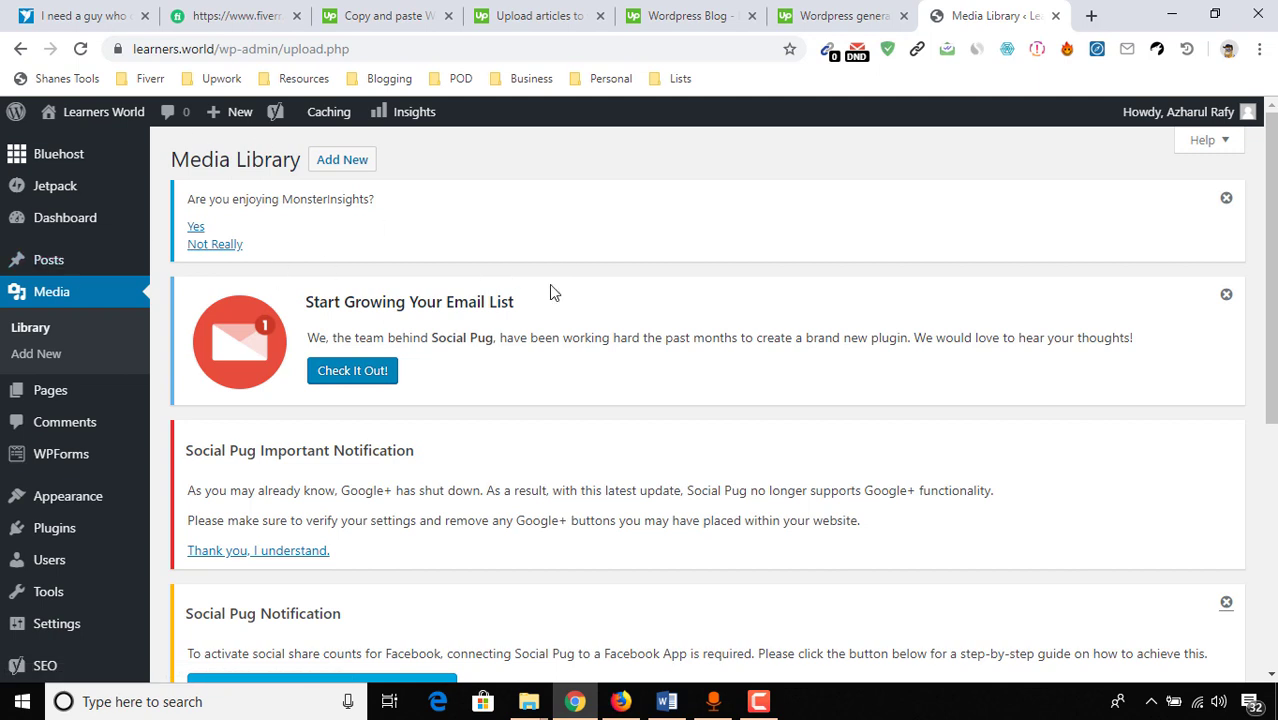
{"action": "left_click", "coordinate": [52, 262]}
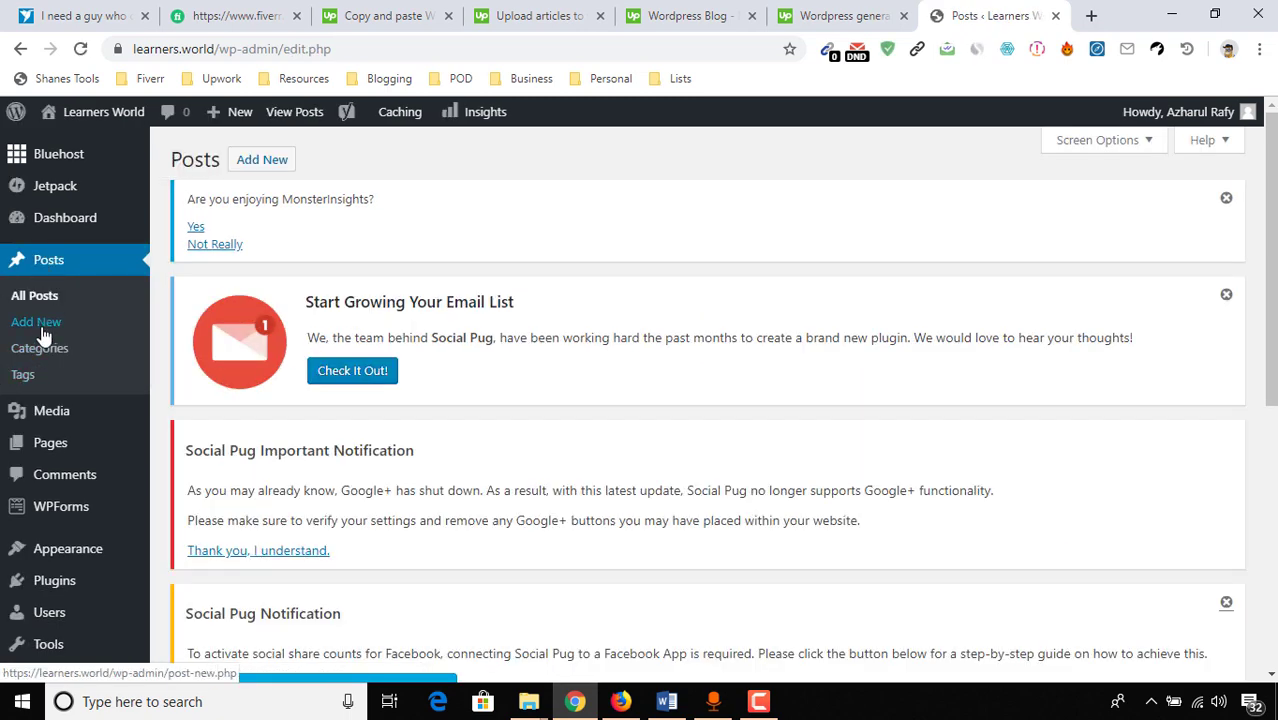
{"action": "left_click", "coordinate": [38, 322]}
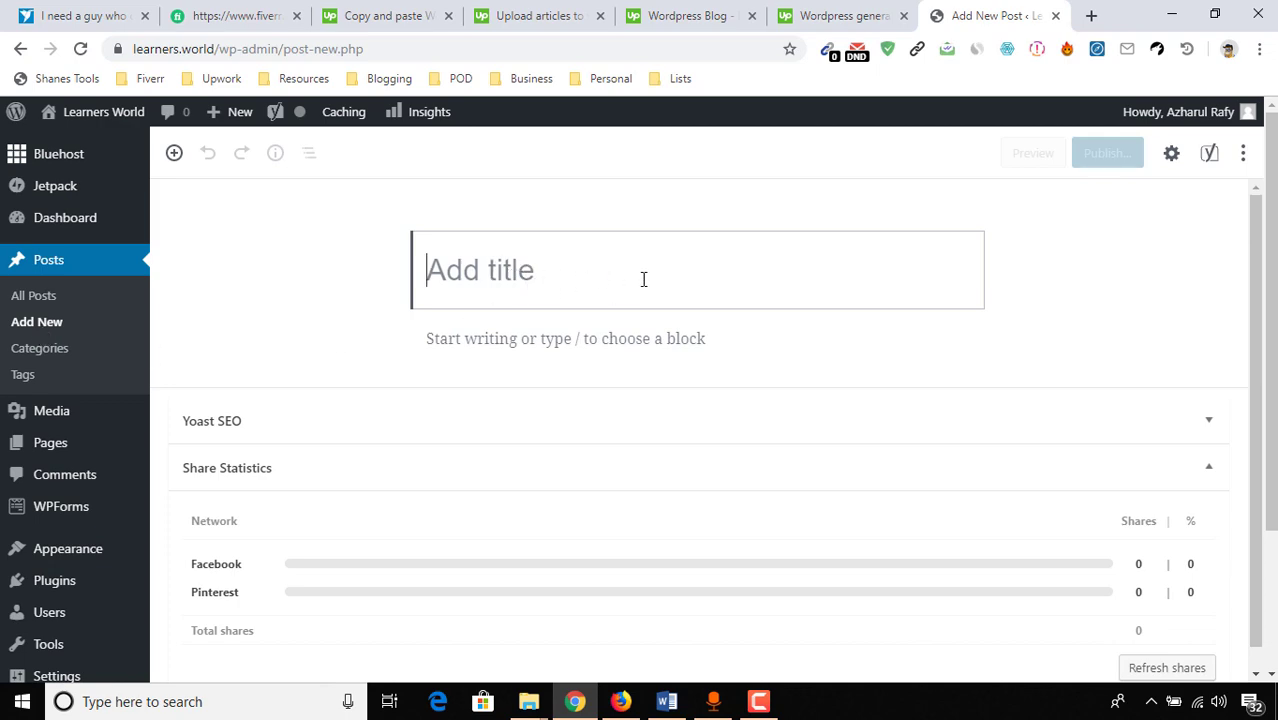
Step: Copy the headline "How to get your first order on Fiverr as a beginner?" from the Word article into the new post's title
{"action": "left_click", "coordinate": [666, 701]}
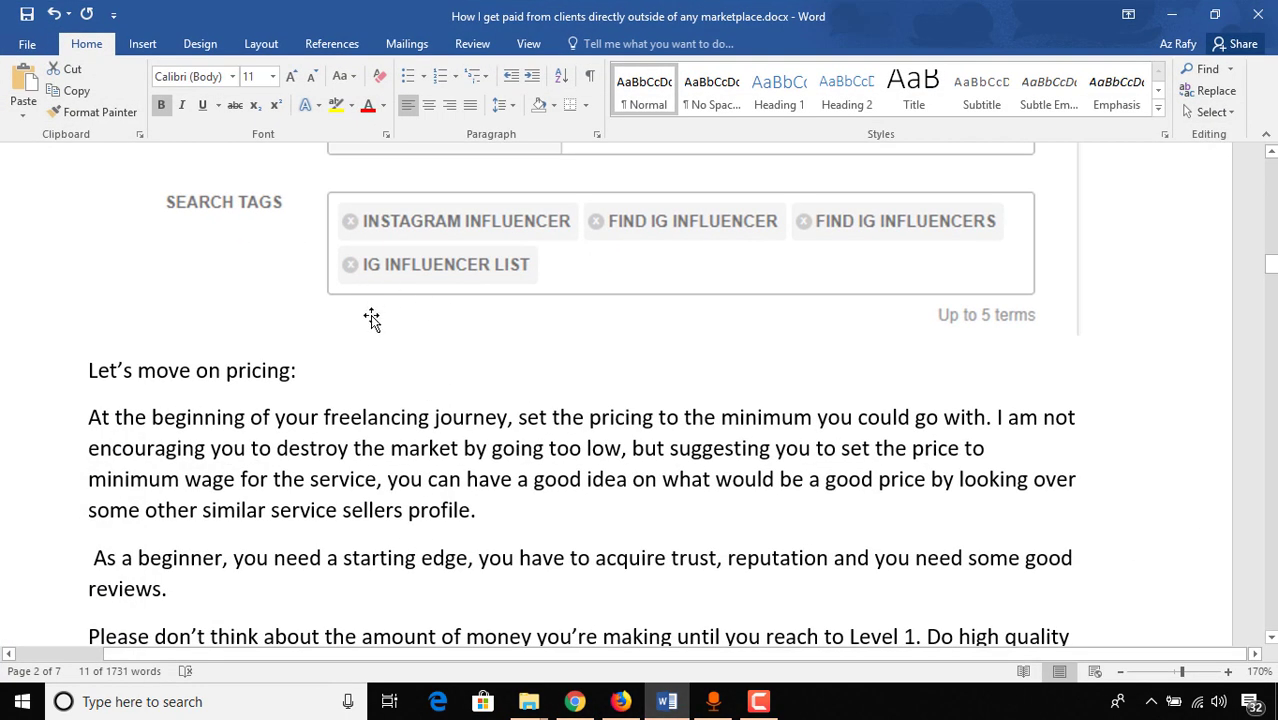
{"action": "scroll", "coordinate": [371, 318], "scroll_direction": "up", "scroll_amount": 20}
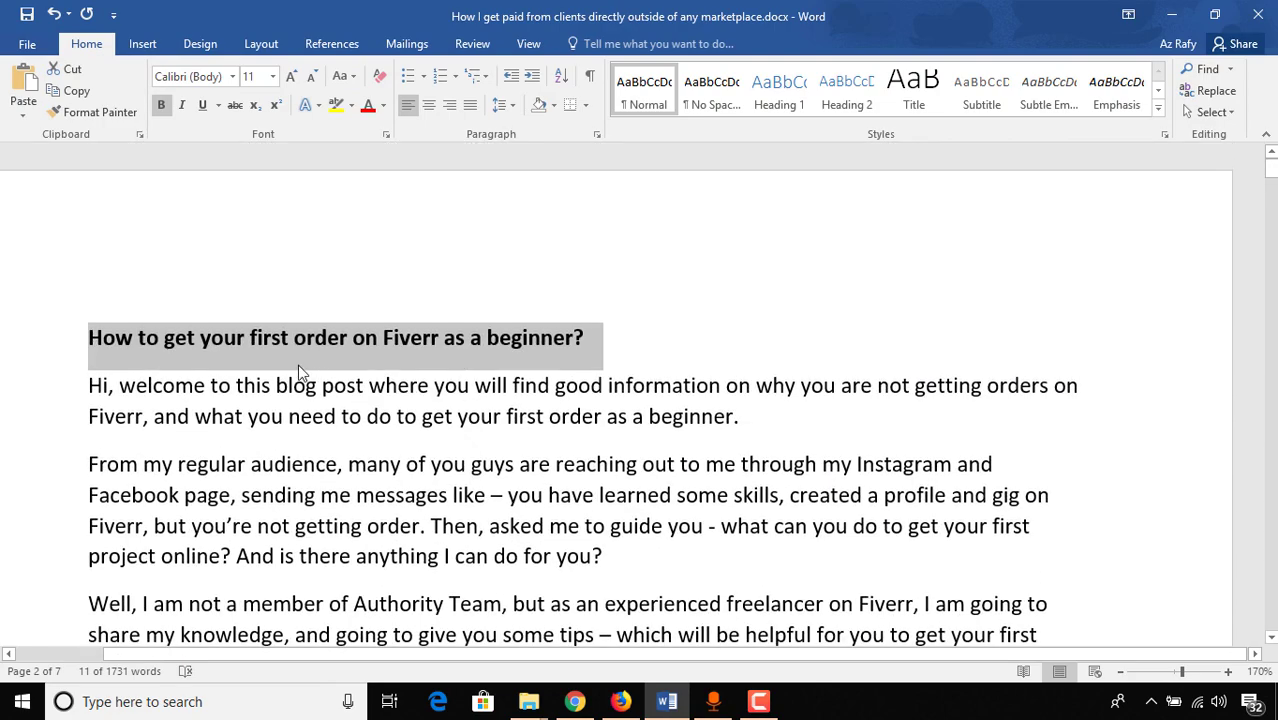
{"action": "left_click", "coordinate": [110, 321]}
{"action": "left_click_drag", "start_coordinate": [110, 321], "coordinate": [602, 334]}
{"action": "key", "text": "ctrl+c"}
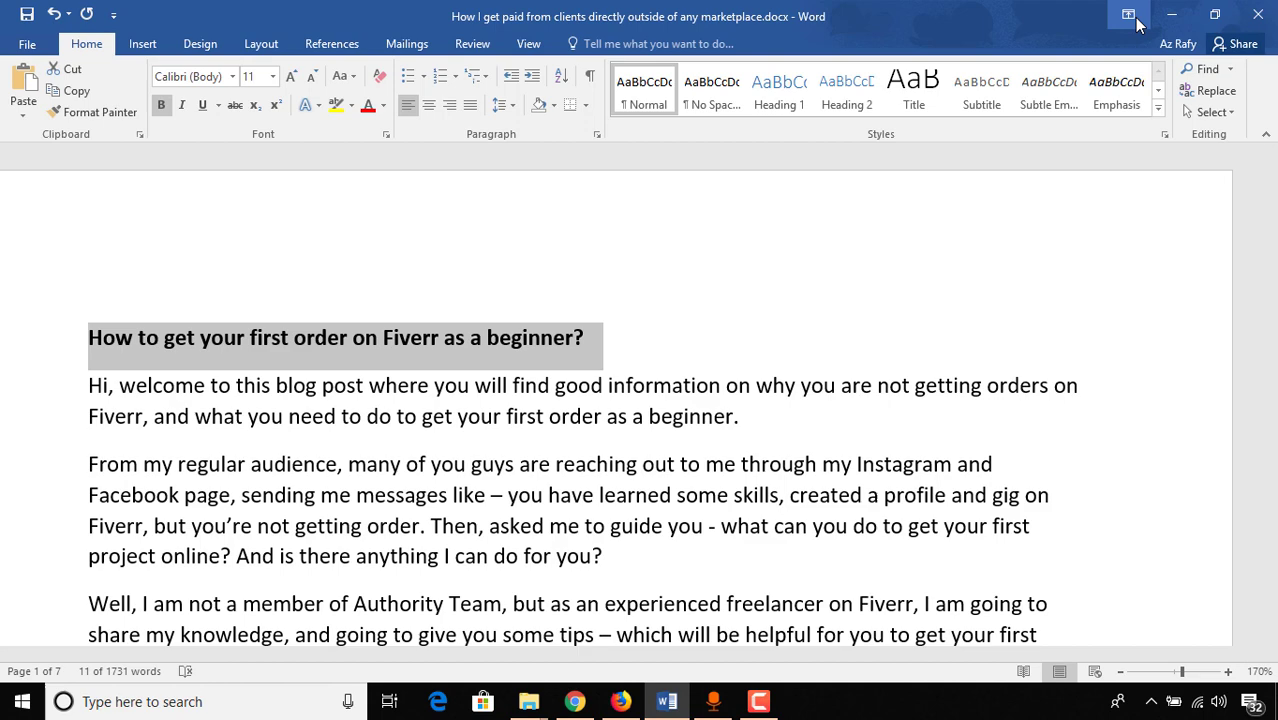
{"action": "left_click", "coordinate": [1172, 14]}
{"action": "key", "text": "ctrl+v"}
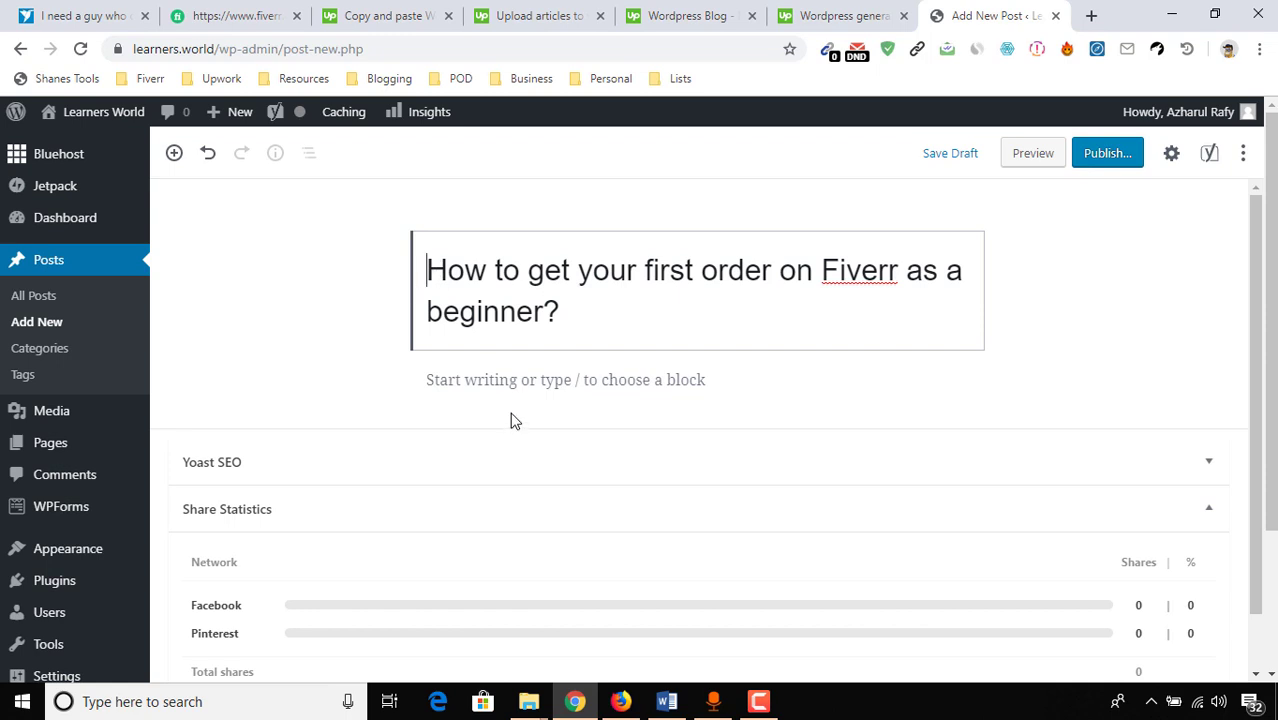
Step: Copy the Word article's text from "Hi, welcome to this blog post" through the gig title paragraph ending "searching on Fiverr itself."
{"action": "mouse_move", "coordinate": [503, 378]}
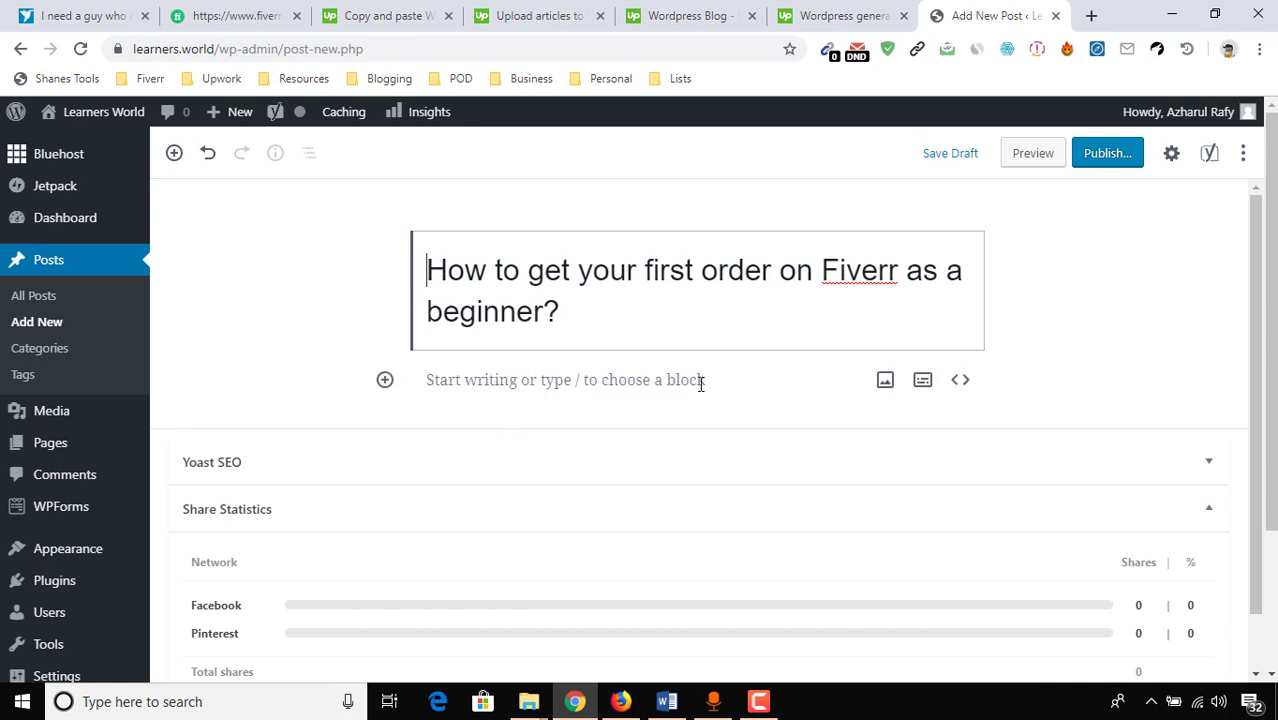
{"action": "left_click", "coordinate": [589, 379]}
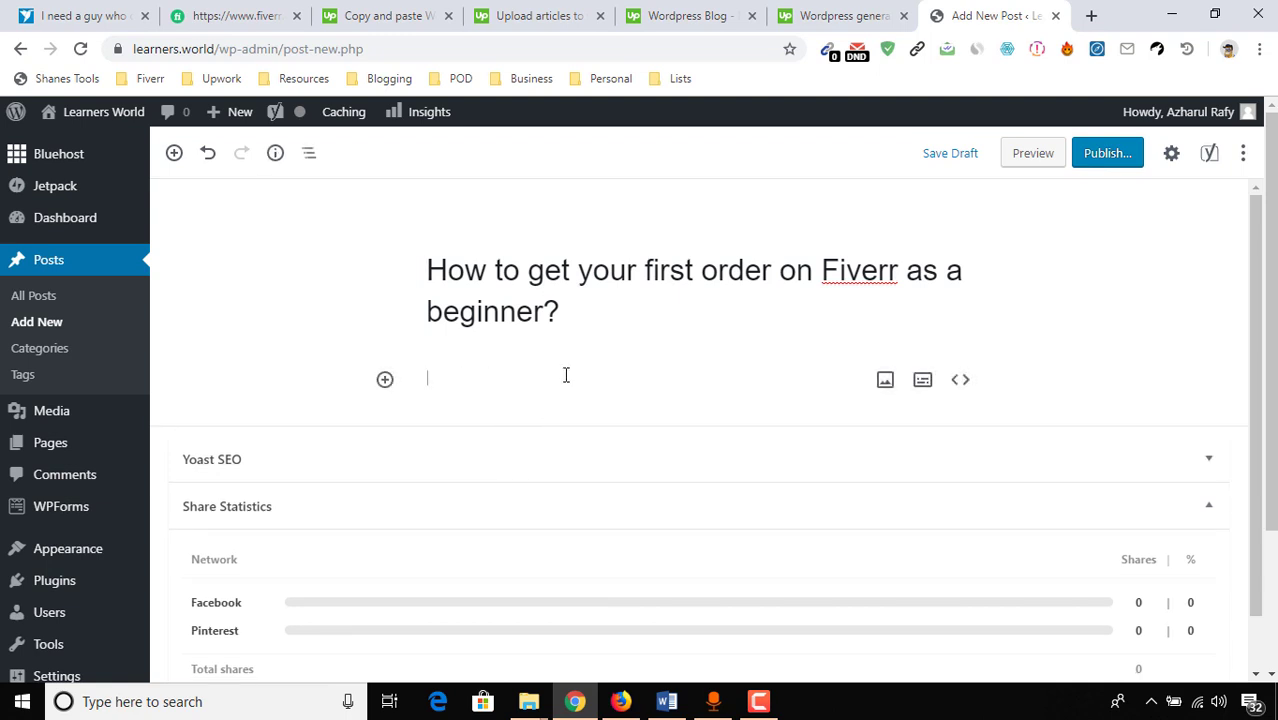
{"action": "left_click", "coordinate": [666, 701]}
{"action": "scroll", "coordinate": [170, 278], "scroll_direction": "down", "scroll_amount": 3}
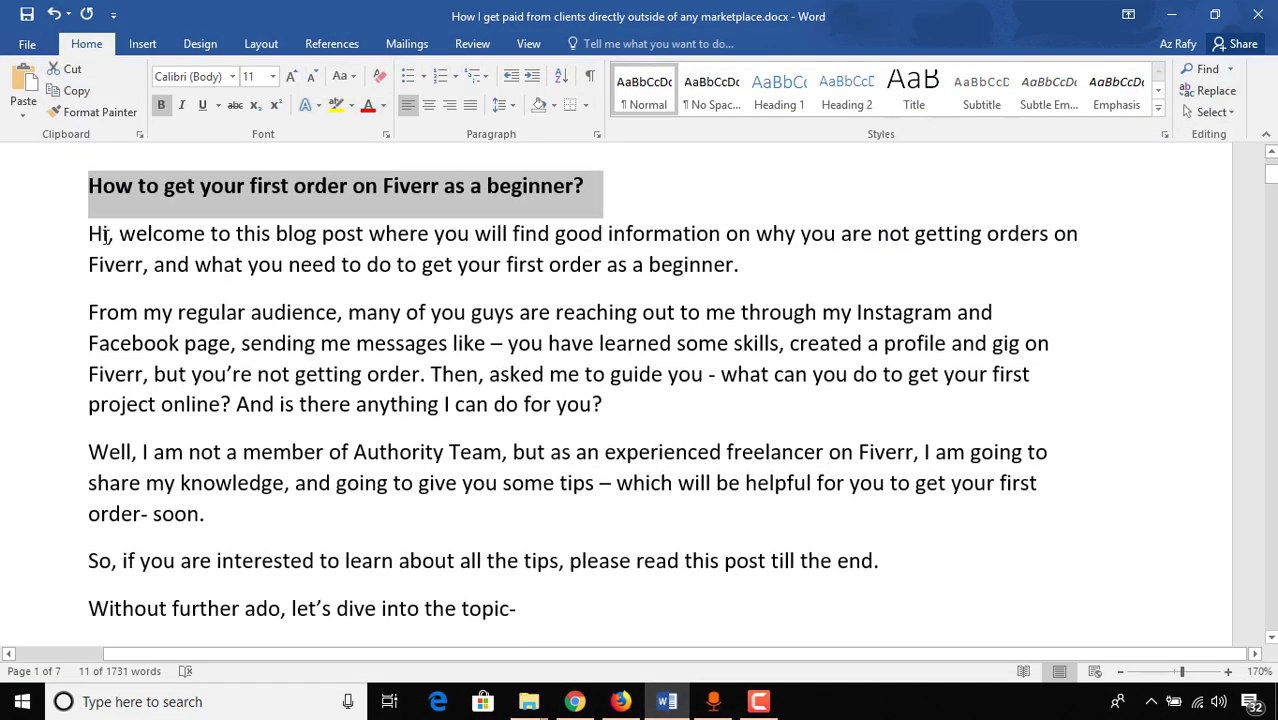
{"action": "left_click_drag", "start_coordinate": [96, 237], "coordinate": [613, 488]}
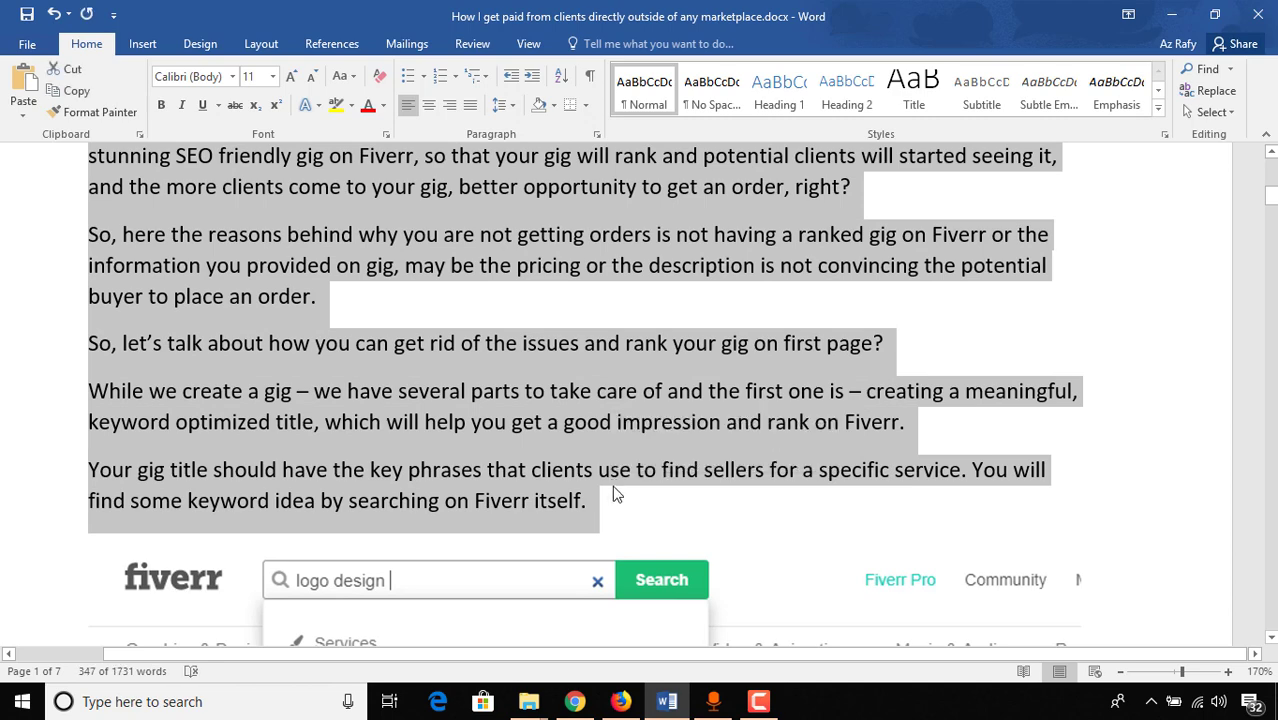
{"action": "right_click", "coordinate": [562, 465]}
{"action": "left_click", "coordinate": [626, 237]}
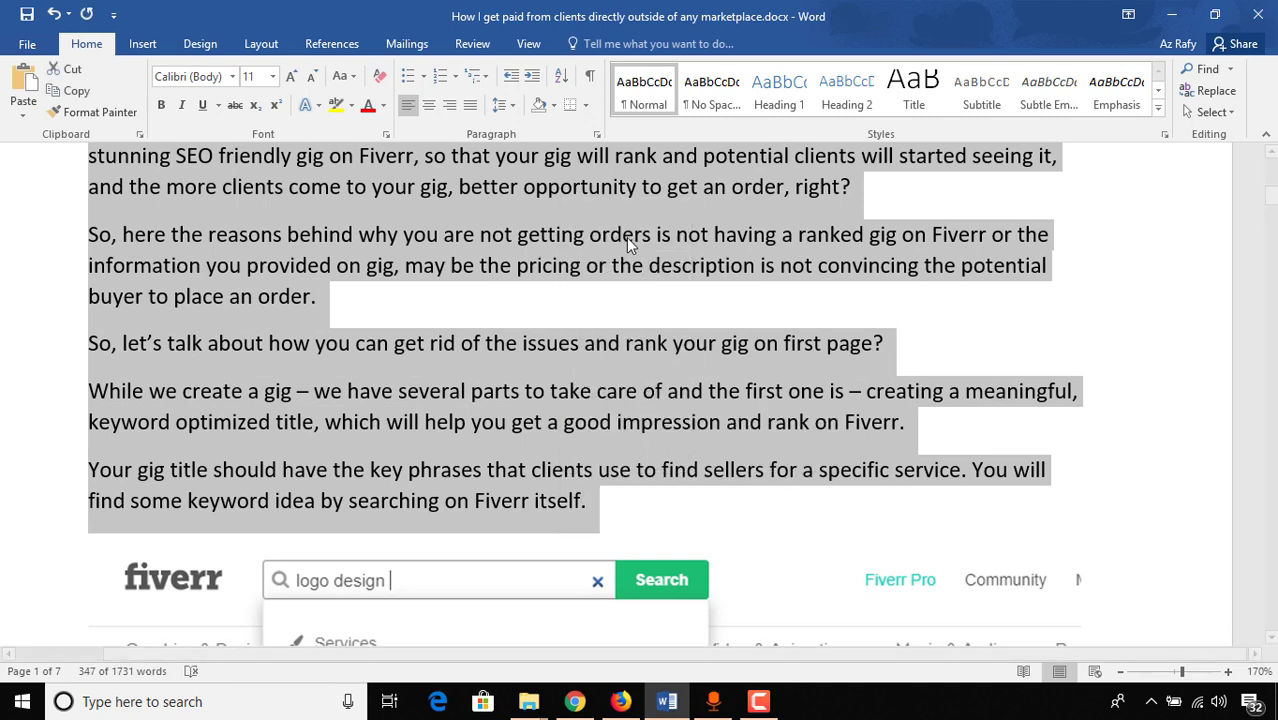
Step: Paste the copied opening paragraphs into the new post's body below the title and review them
{"action": "left_click", "coordinate": [1171, 14]}
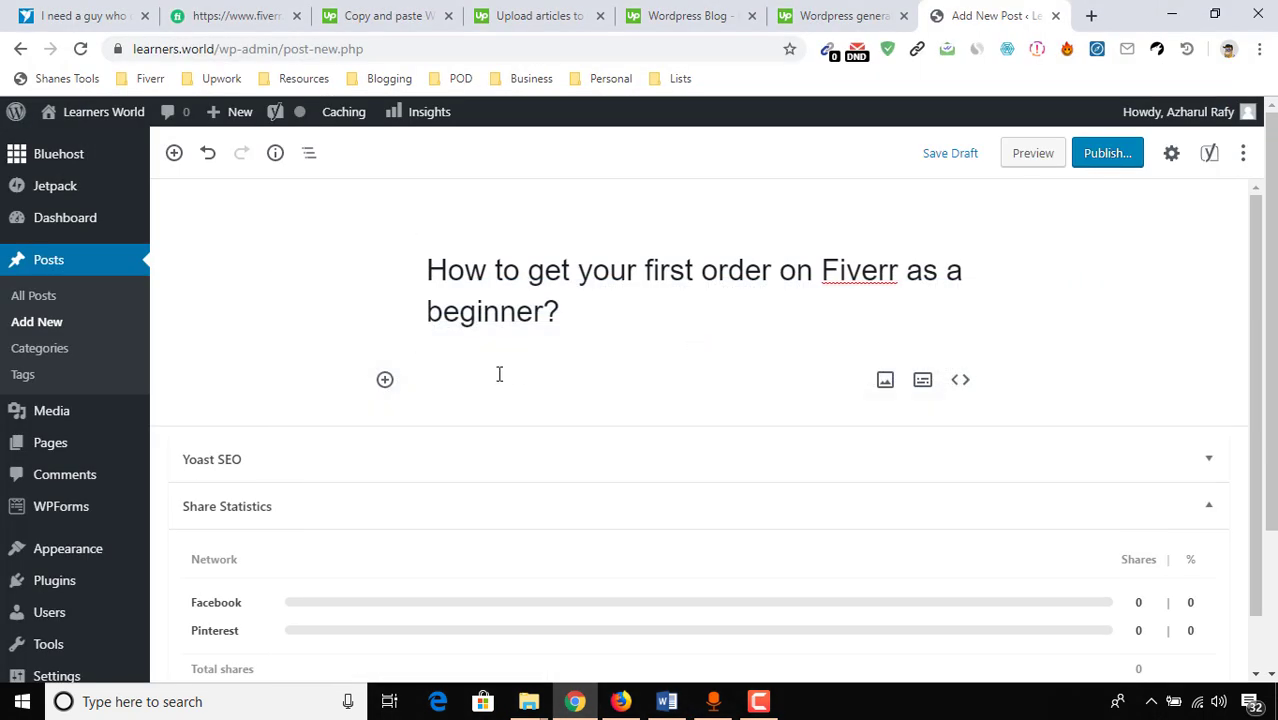
{"action": "left_click", "coordinate": [536, 406]}
{"action": "key", "text": "ctrl+v"}
{"action": "scroll", "coordinate": [500, 430], "scroll_direction": "up", "scroll_amount": 10}
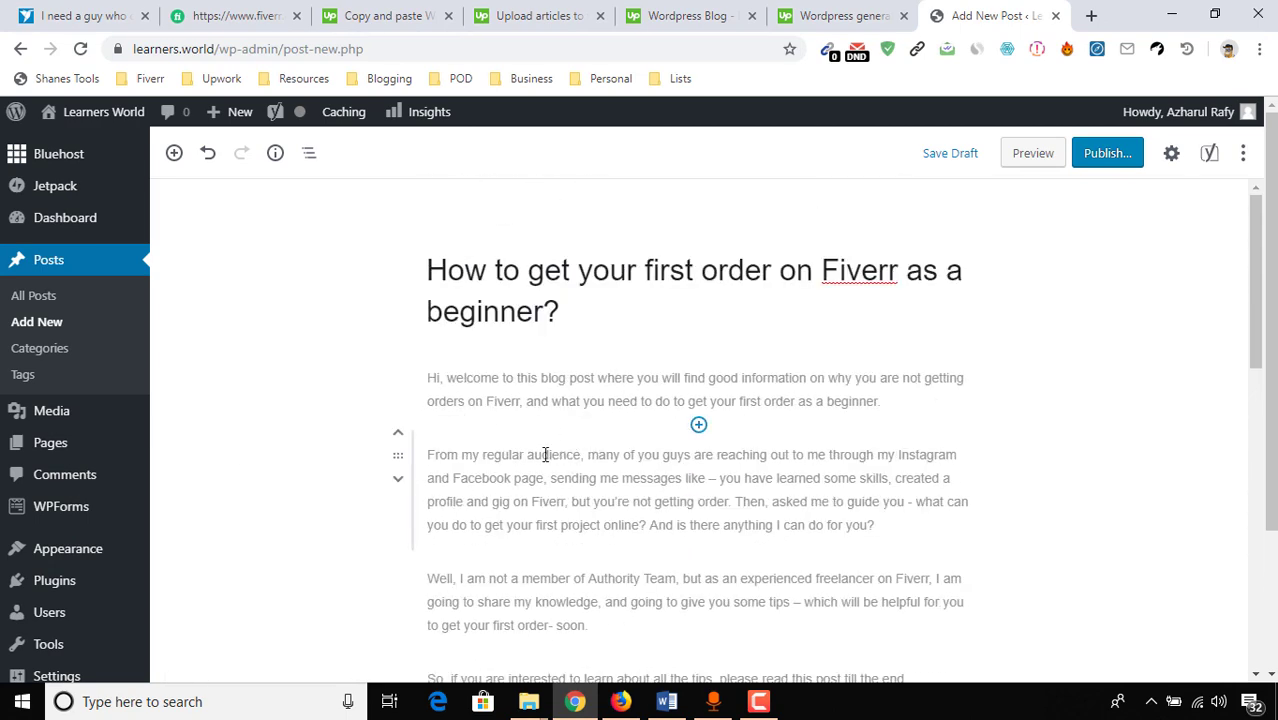
{"action": "scroll", "coordinate": [607, 437], "scroll_direction": "down", "scroll_amount": 7}
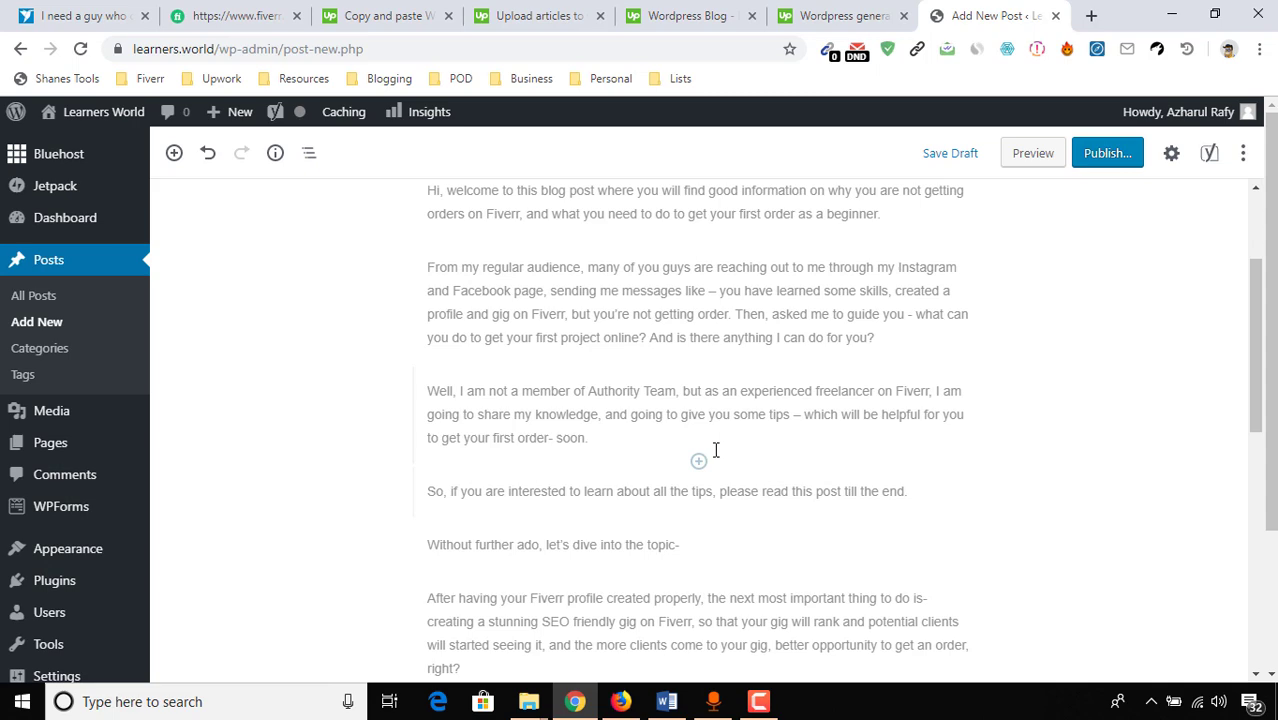
{"action": "scroll", "coordinate": [676, 400], "scroll_direction": "down", "scroll_amount": 2}
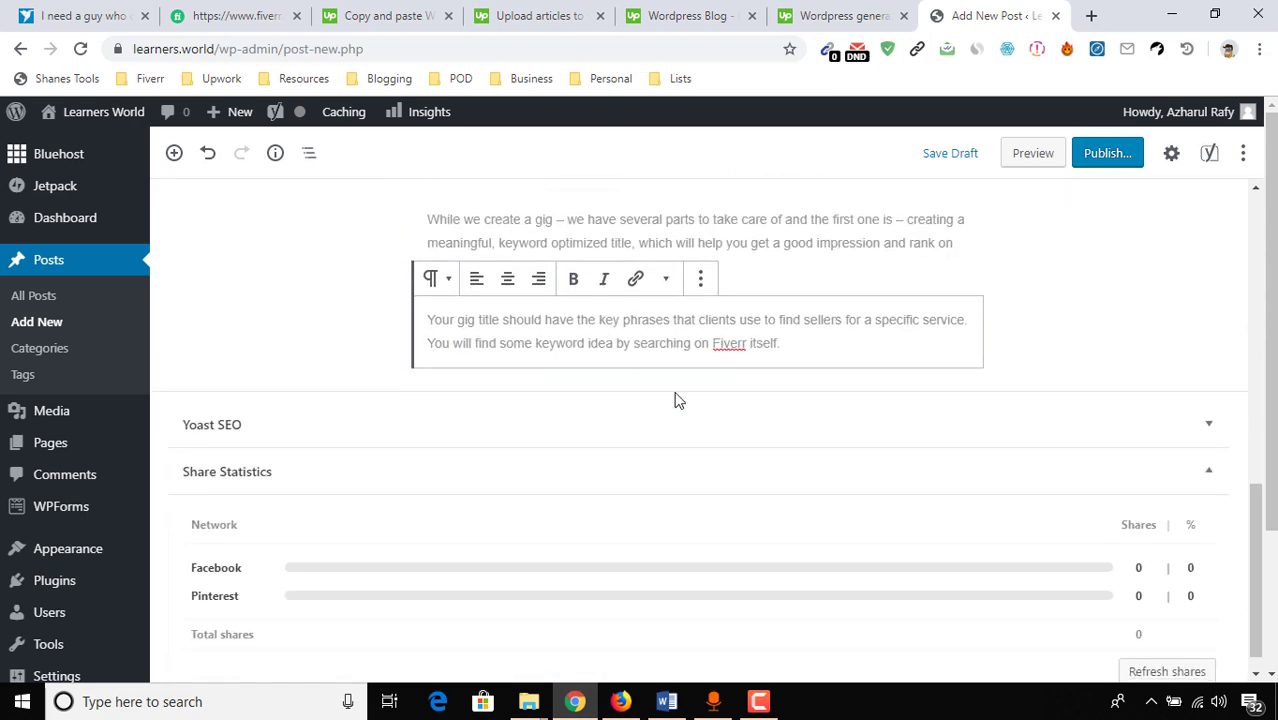
Step: Check in the Word article which picture follows the gig title paragraph, and return to the post
{"action": "left_click", "coordinate": [667, 701]}
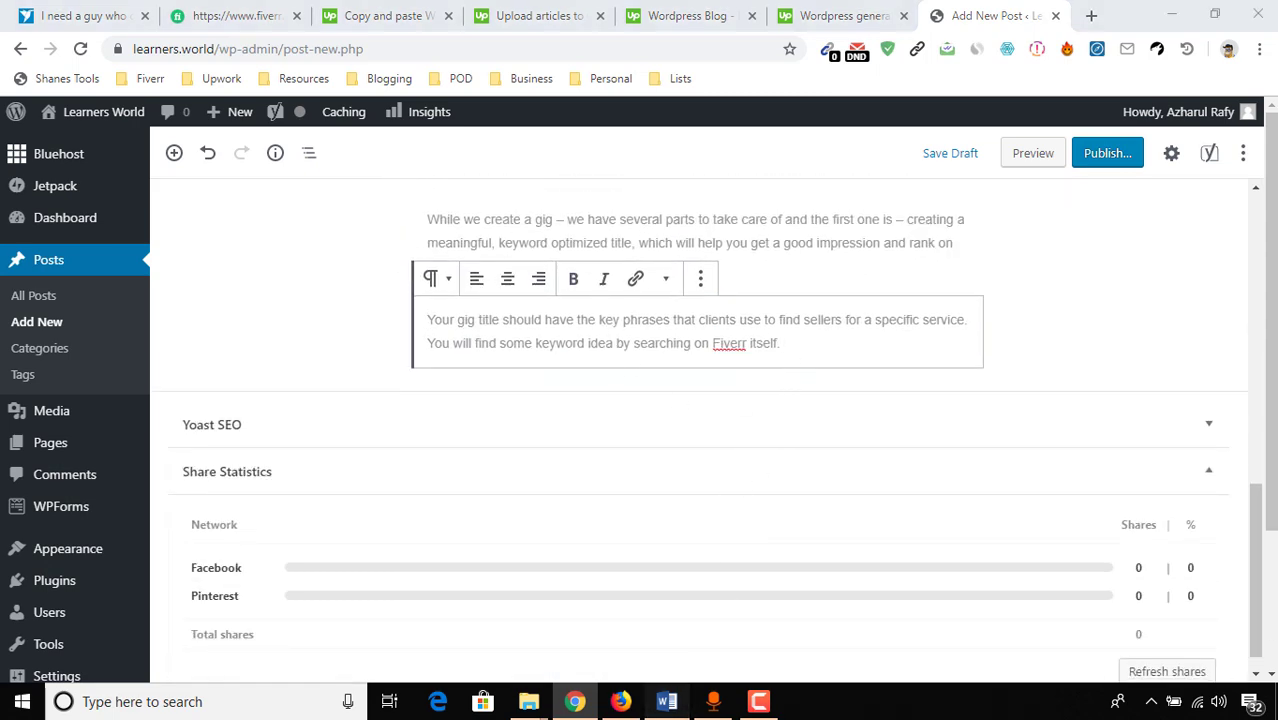
{"action": "scroll", "coordinate": [640, 430], "scroll_direction": "down", "scroll_amount": 2}
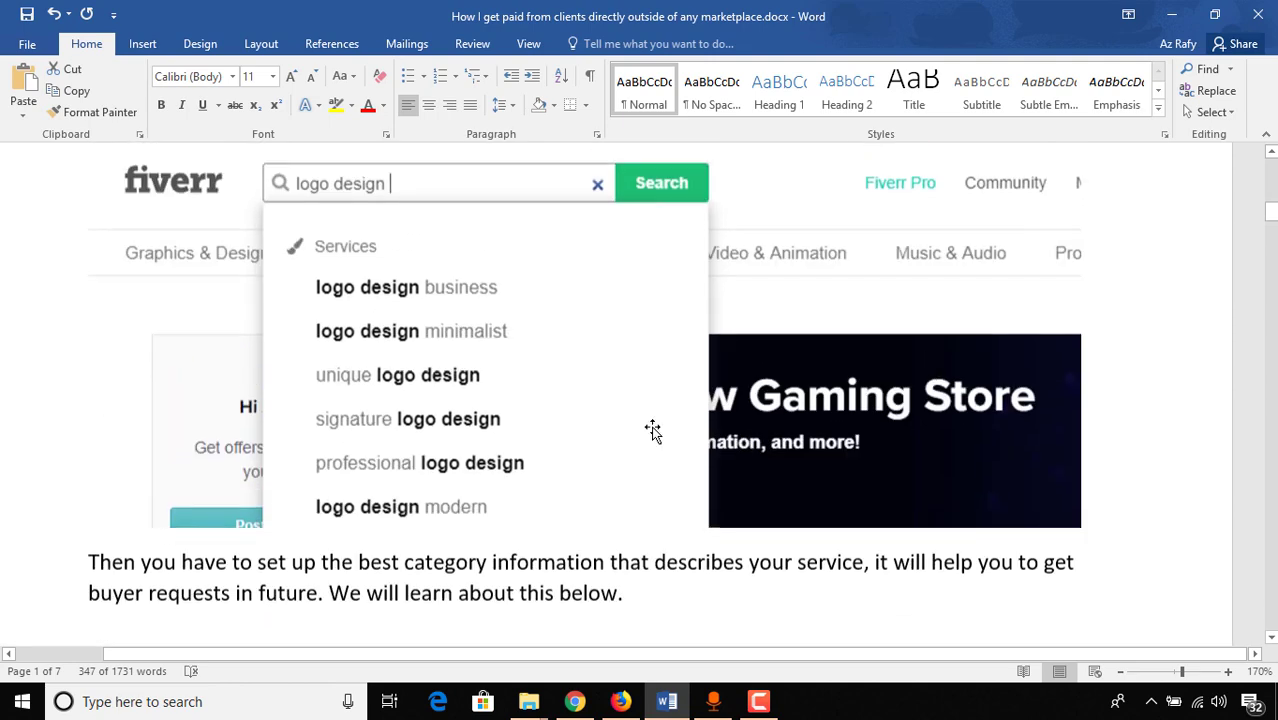
{"action": "scroll", "coordinate": [623, 362], "scroll_direction": "up", "scroll_amount": 2}
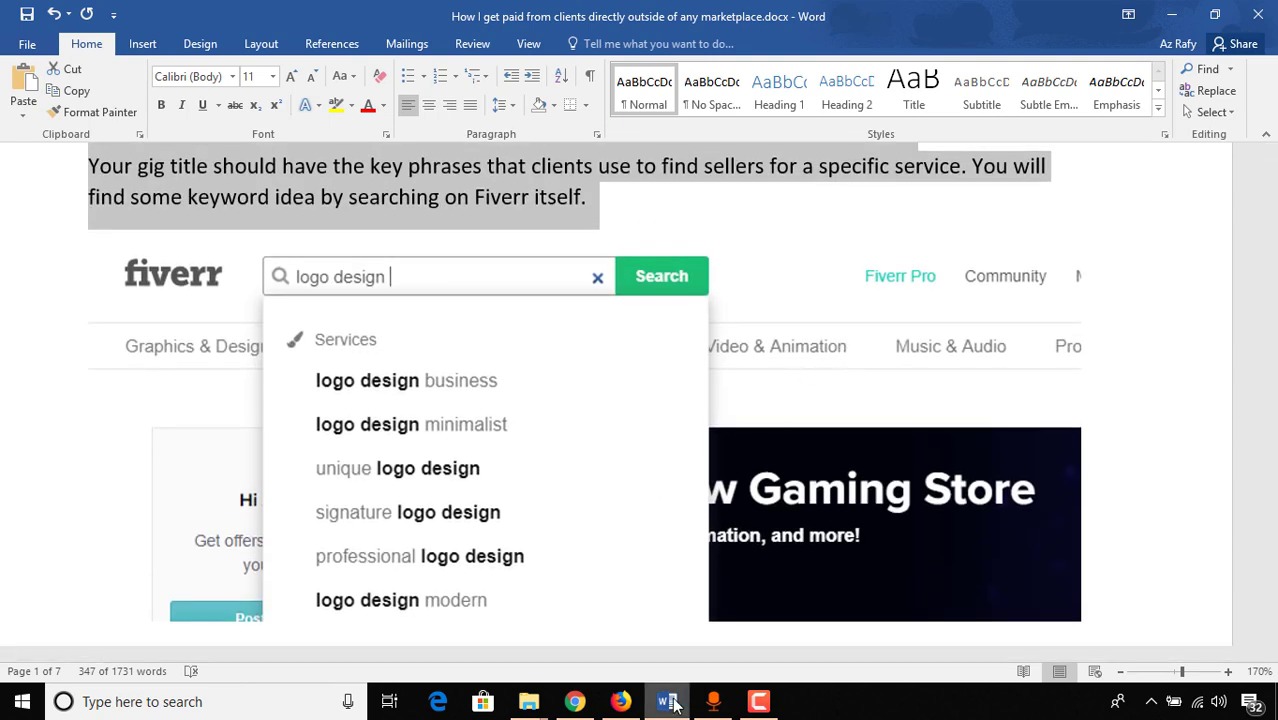
{"action": "left_click", "coordinate": [577, 701]}
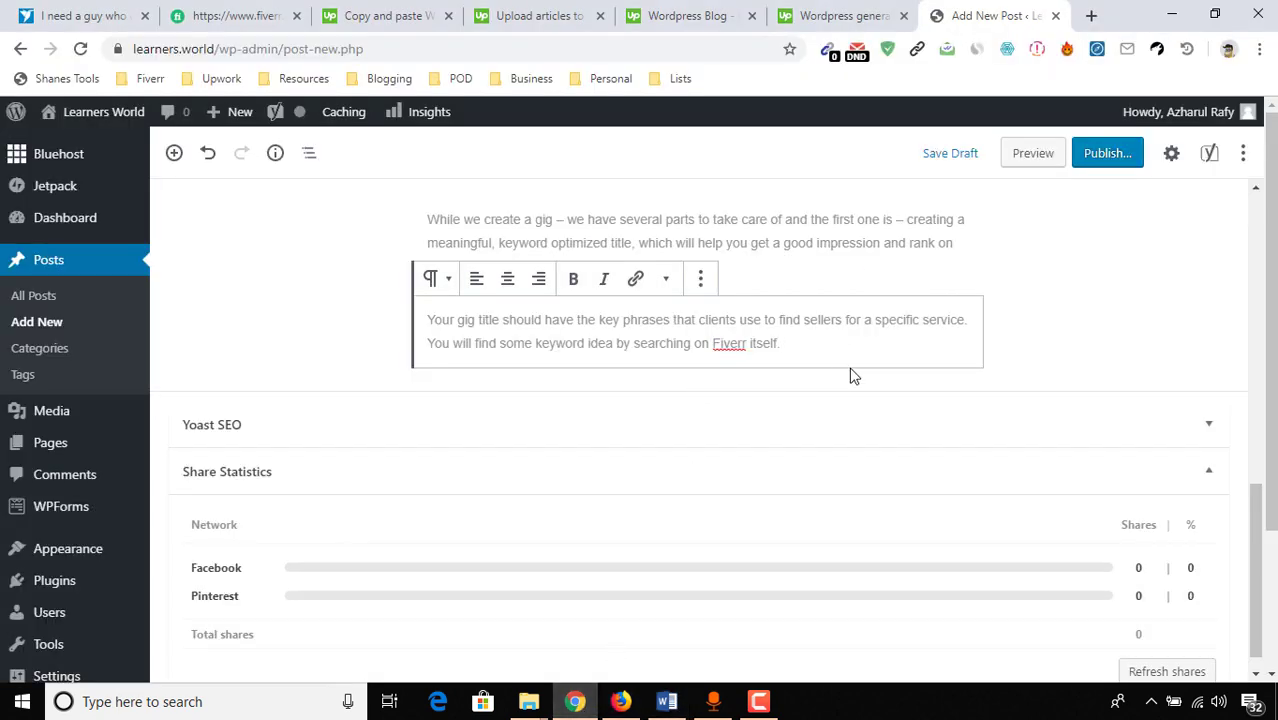
Step: Insert an image block below the gig title paragraph and upload fiverr gig title keywords.png into it
{"action": "key", "text": "Return"}
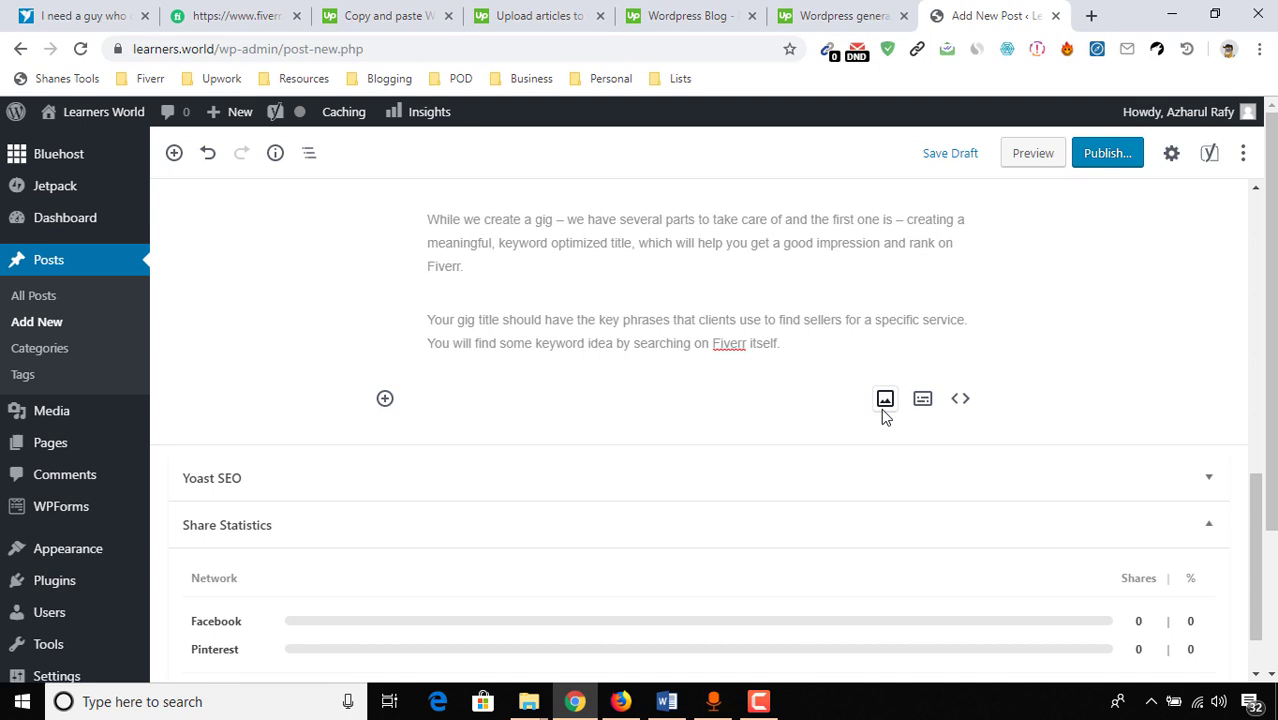
{"action": "left_click", "coordinate": [385, 400]}
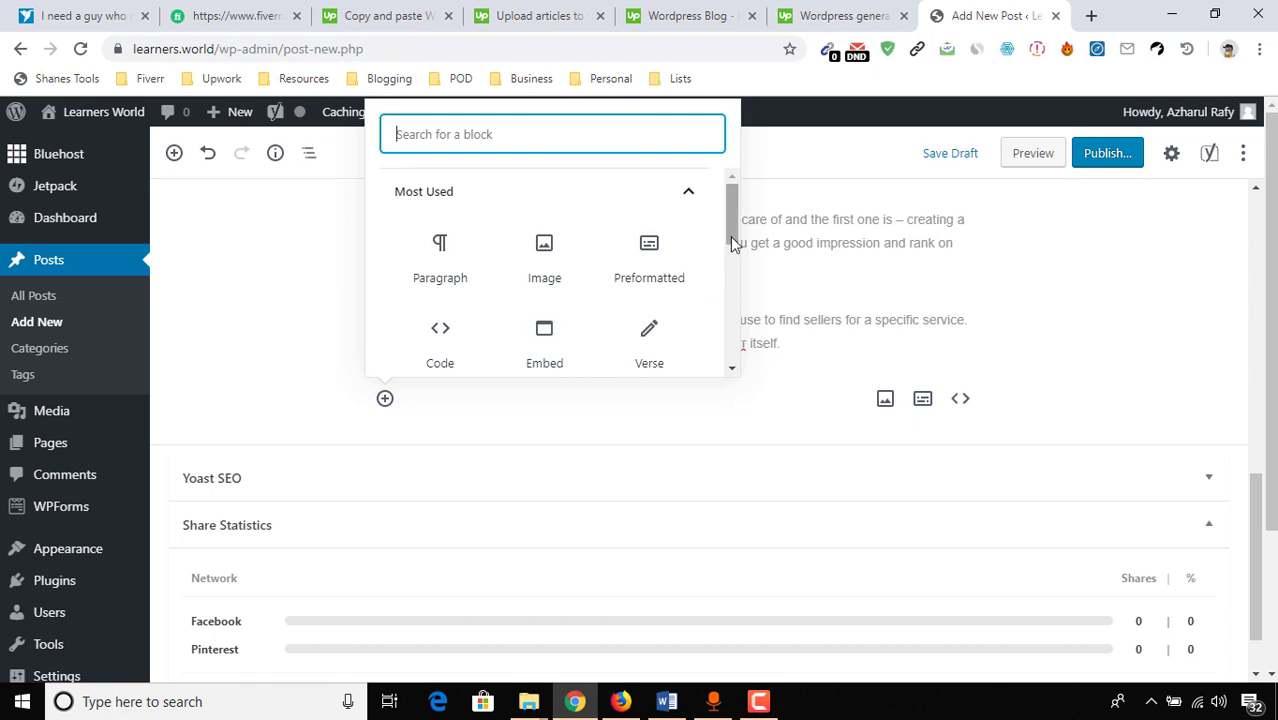
{"action": "scroll", "coordinate": [730, 245], "scroll_direction": "down", "scroll_amount": 5}
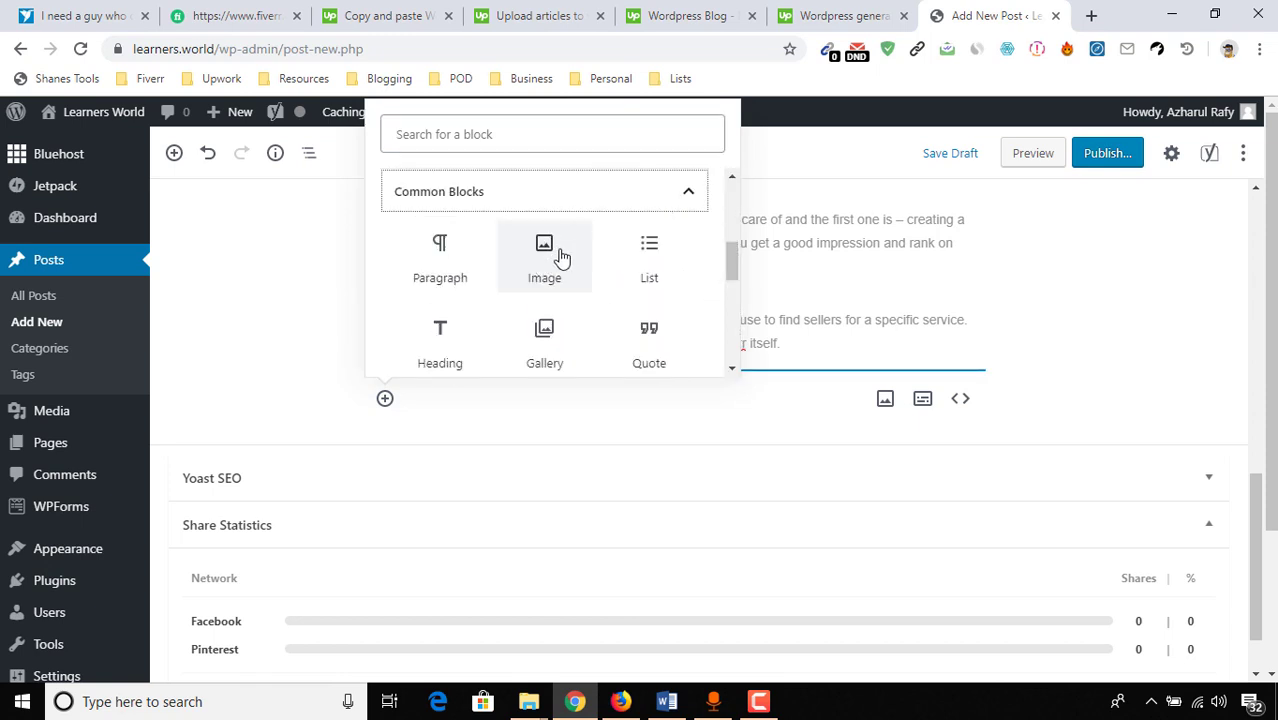
{"action": "left_click", "coordinate": [561, 258]}
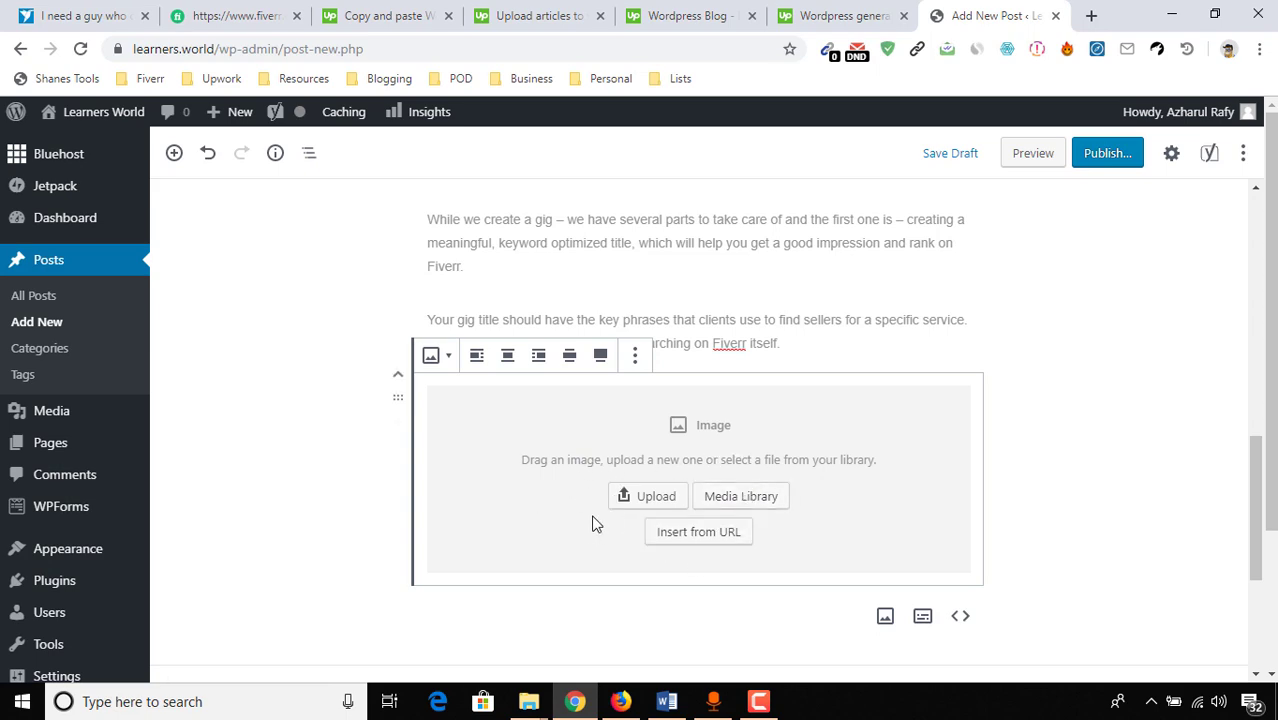
{"action": "left_click", "coordinate": [662, 497]}
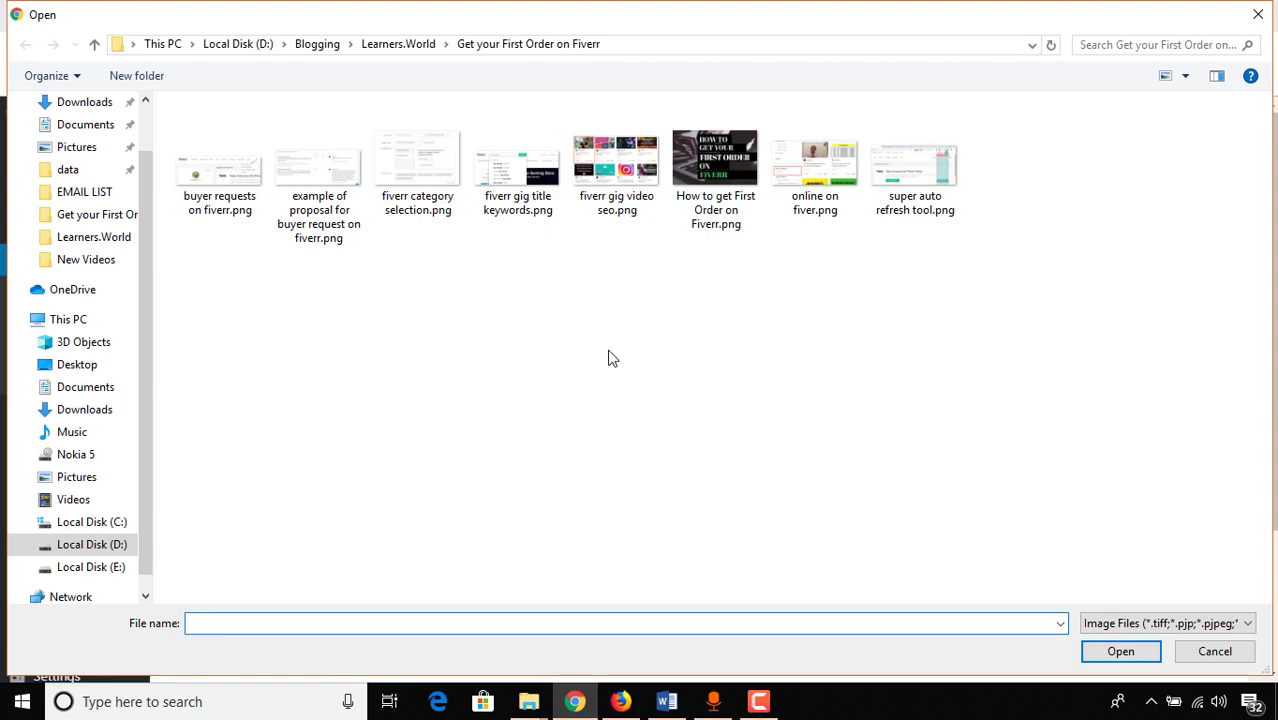
{"action": "left_click", "coordinate": [510, 210]}
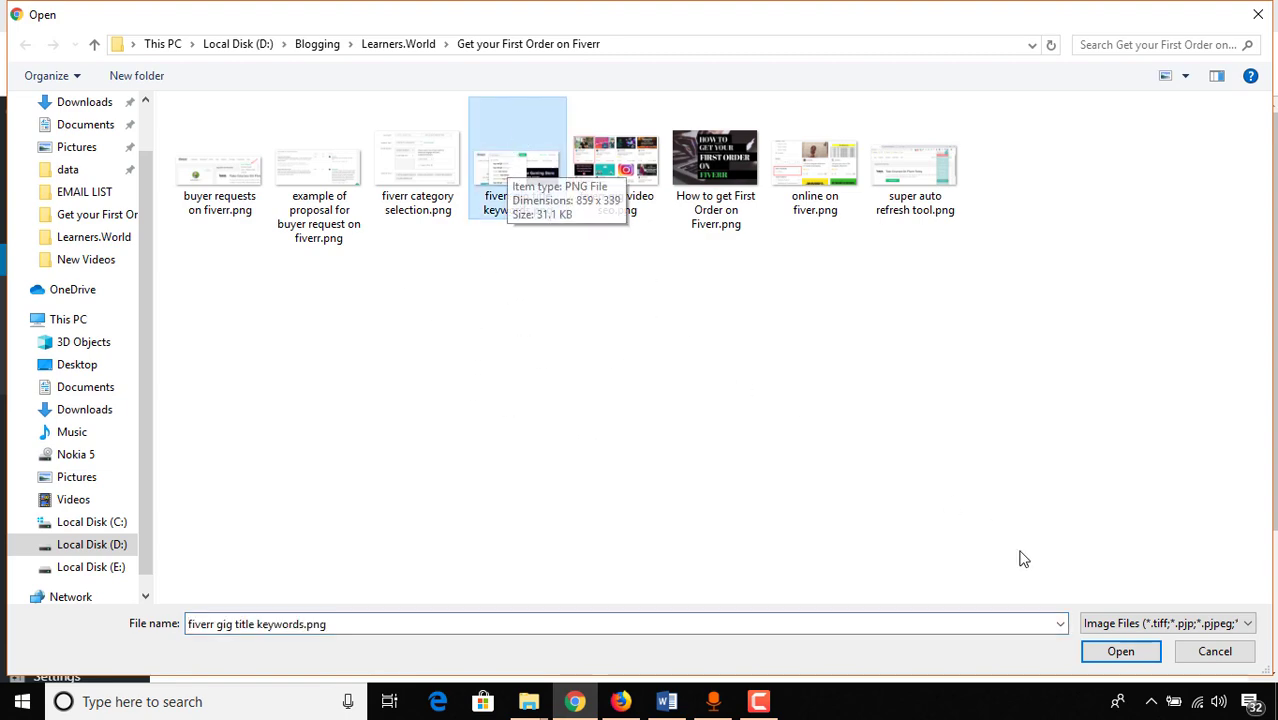
{"action": "left_click", "coordinate": [1098, 653]}
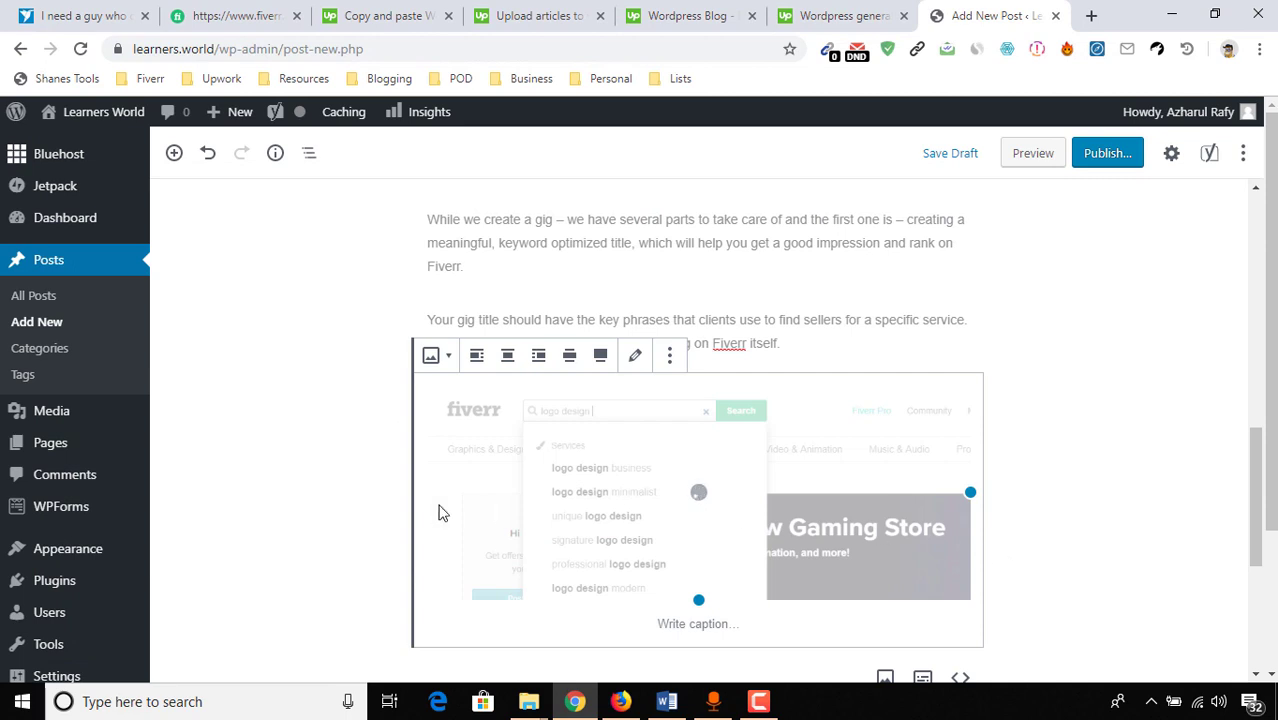
Step: Caption the uploaded logo design search image "Fiverr Keywrod Idea"
{"action": "scroll", "coordinate": [701, 450], "scroll_direction": "down", "scroll_amount": 2}
{"action": "left_click", "coordinate": [698, 447]}
{"action": "scroll", "coordinate": [640, 500], "scroll_direction": "up", "scroll_amount": 2}
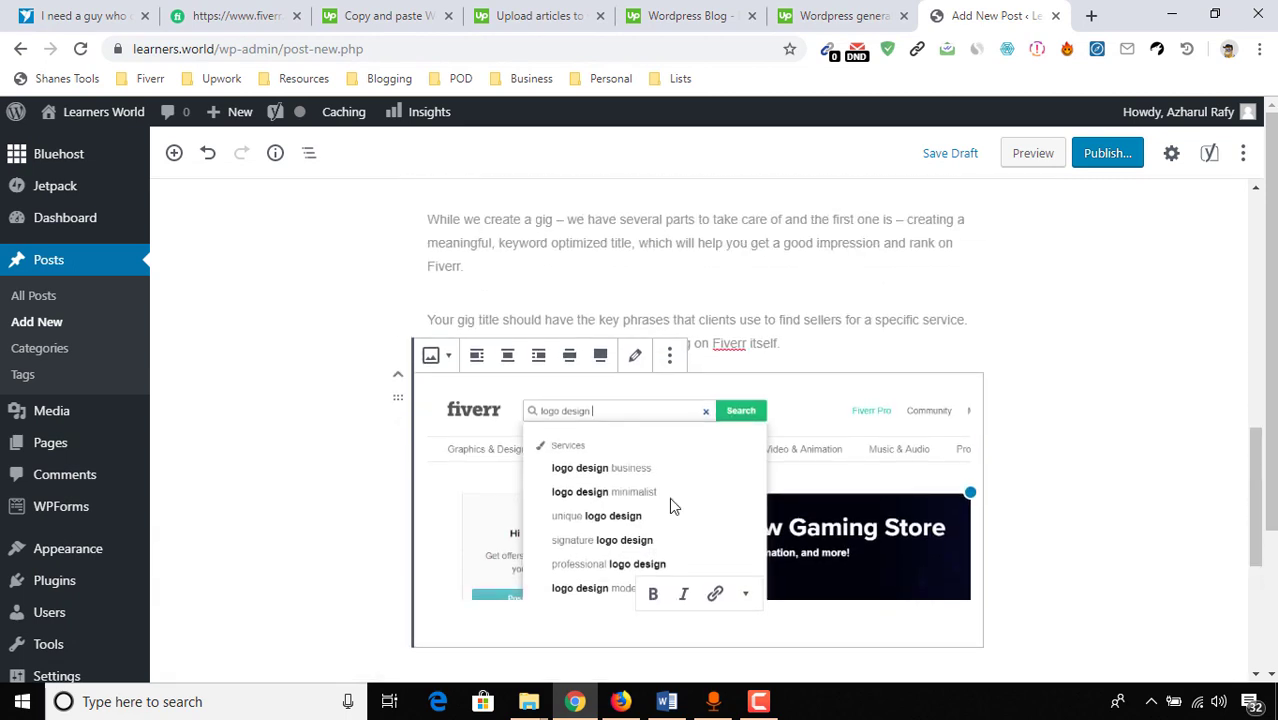
{"action": "scroll", "coordinate": [669, 504], "scroll_direction": "down", "scroll_amount": 2}
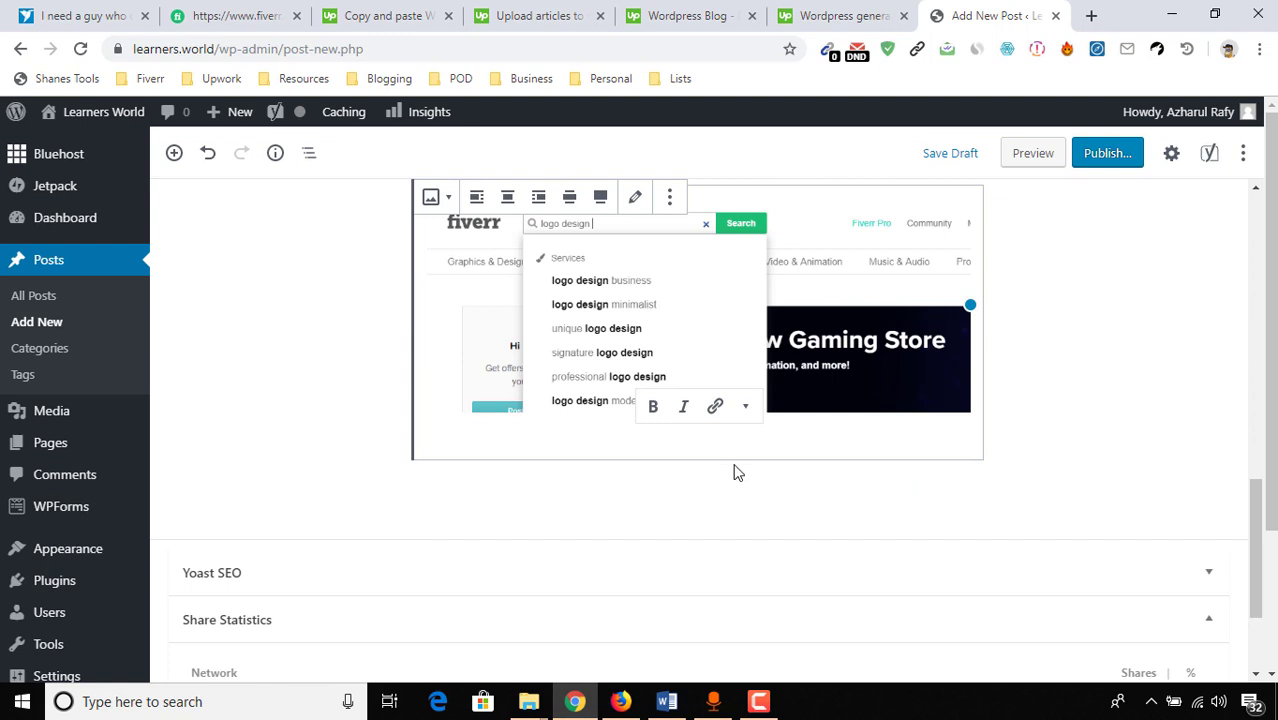
{"action": "type", "text": "Fiverr Keyw"}
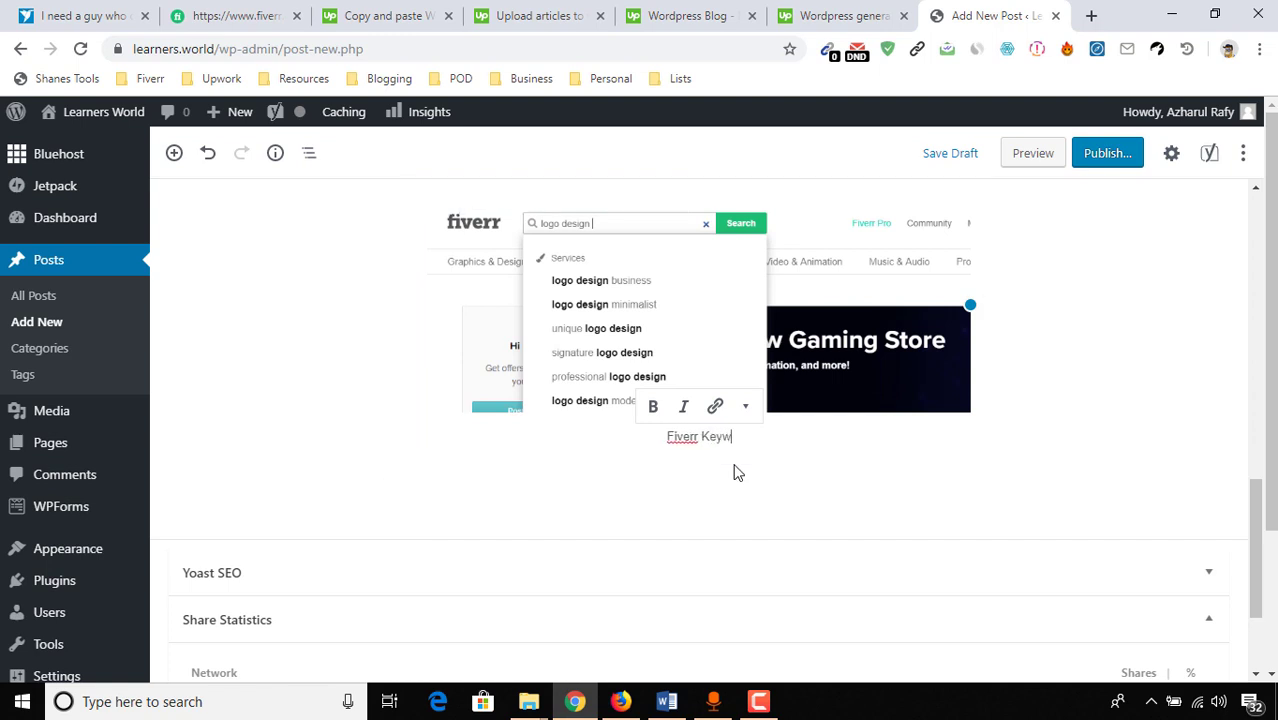
{"action": "type", "text": "rod R"}
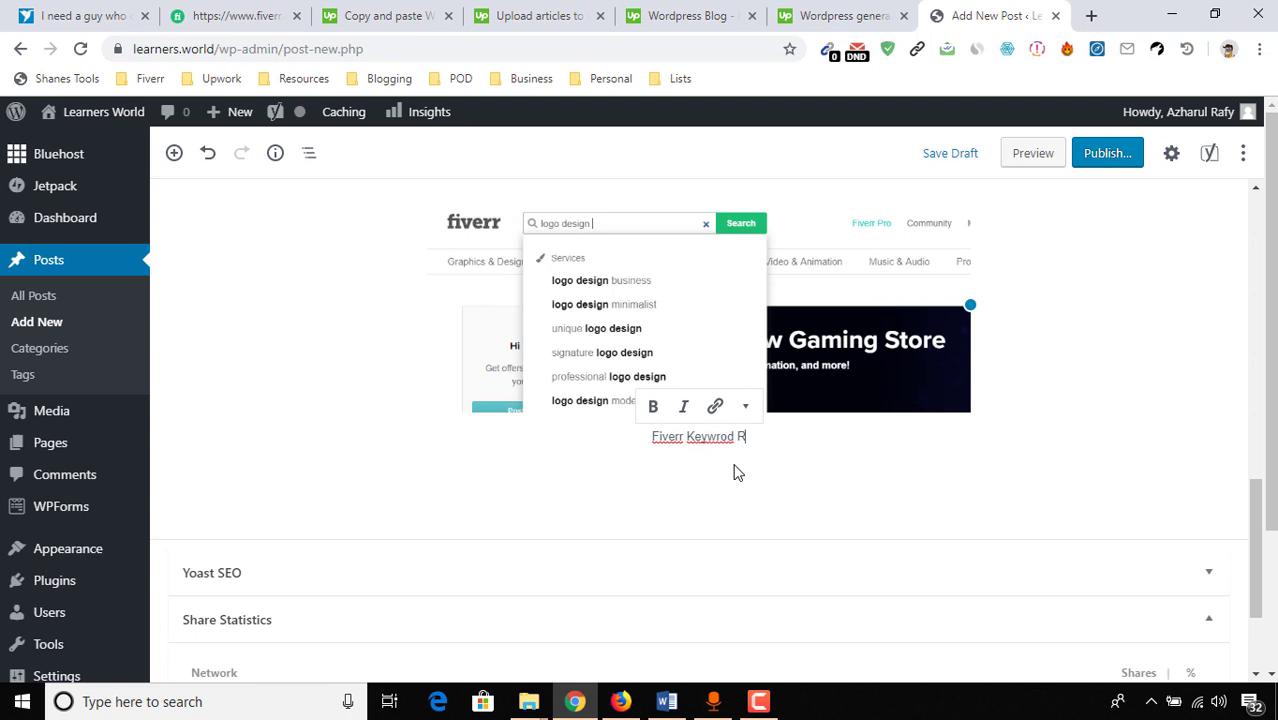
{"action": "key", "text": "BackSpace"}
{"action": "type", "text": "Idea"}
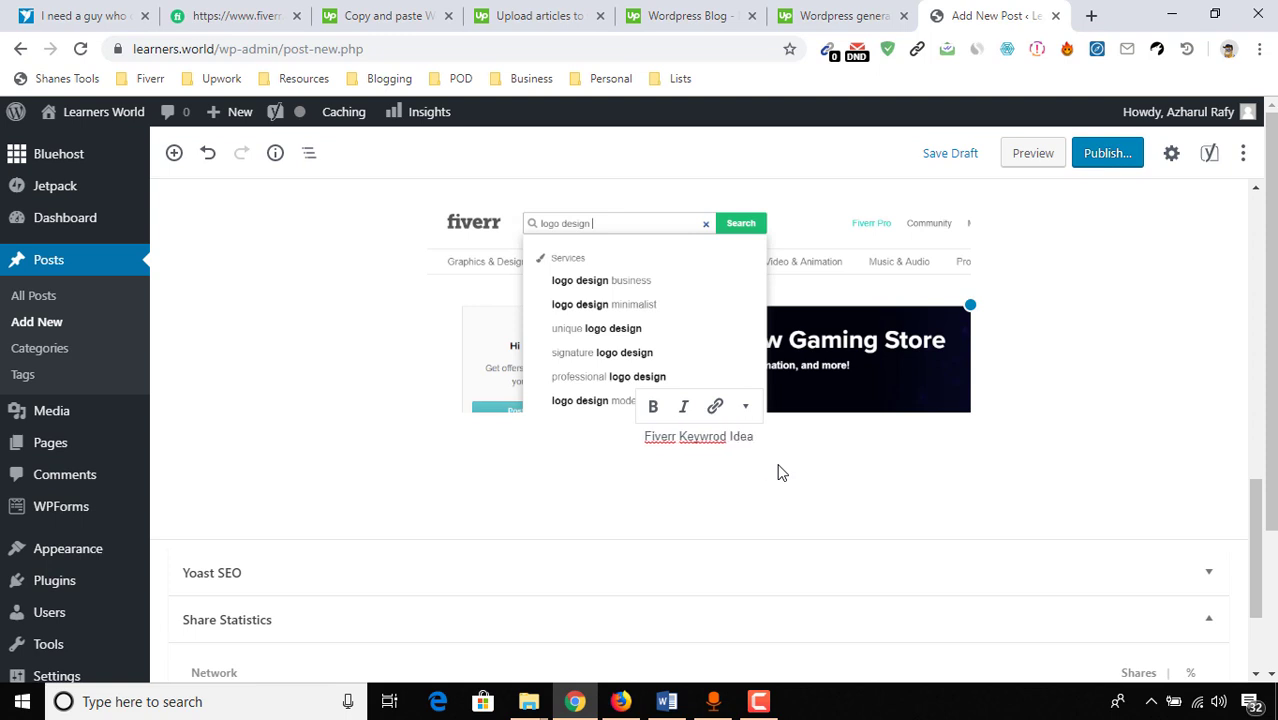
Step: Reword the image's caption to "Keywrod Idea on Fiverr"
{"action": "double_click", "coordinate": [662, 435]}
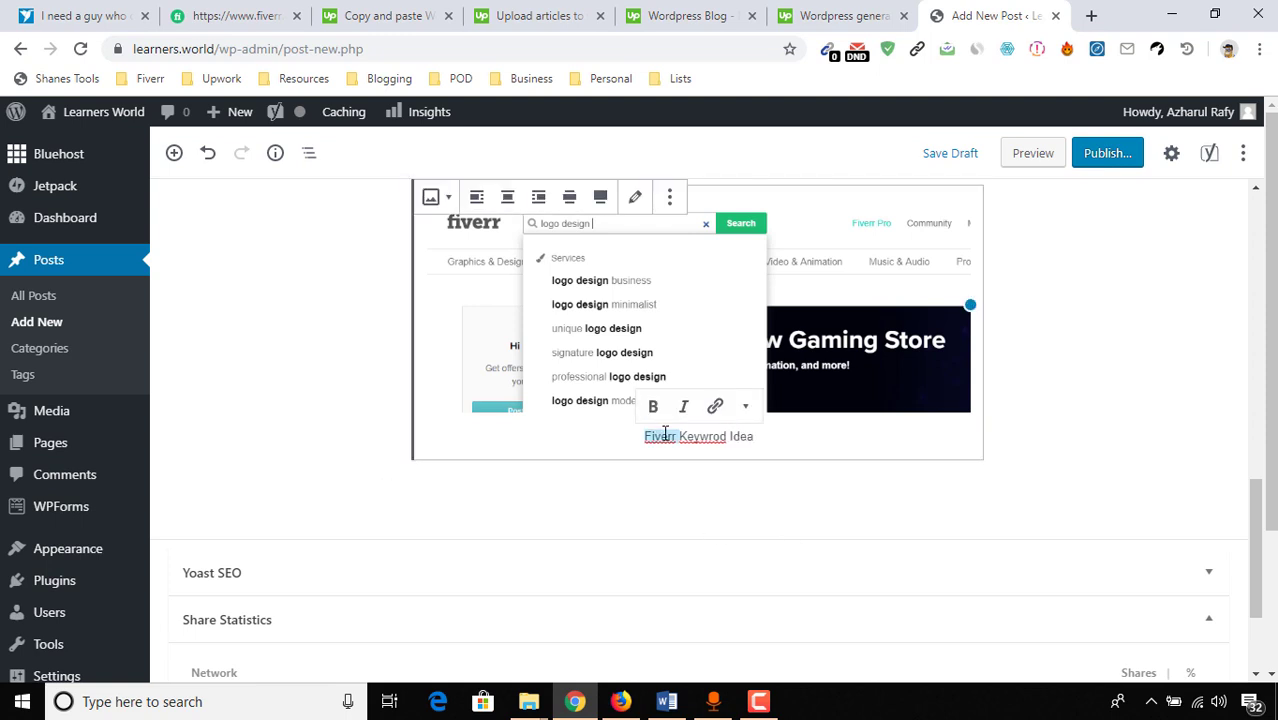
{"action": "key", "text": "BackSpace"}
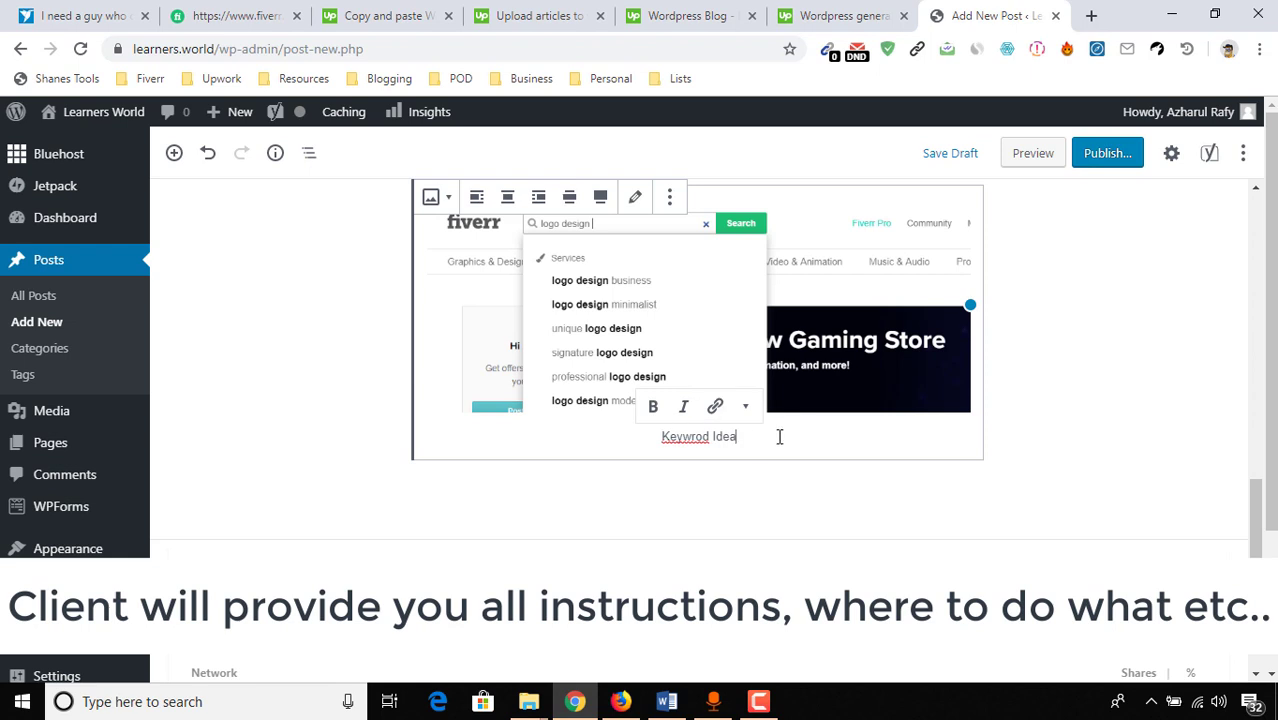
{"action": "type", "text": "d"}
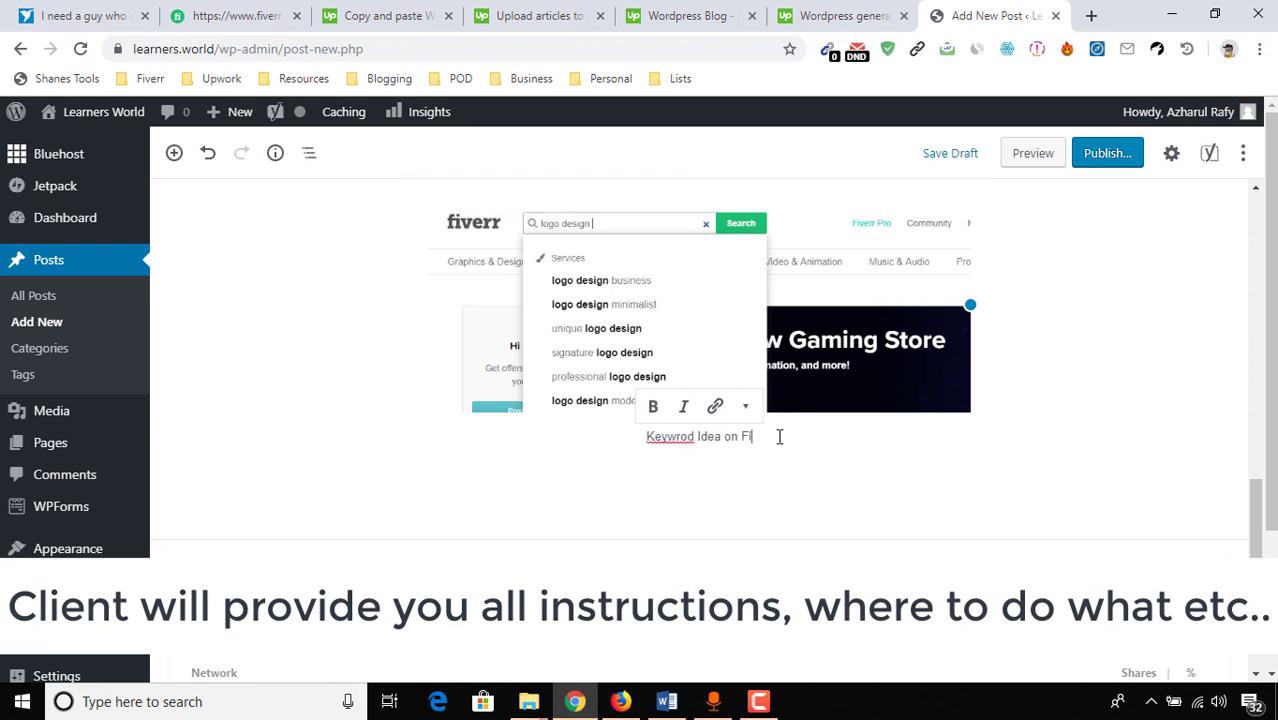
{"action": "type", "text": "verr"}
{"action": "left_click", "coordinate": [650, 477]}
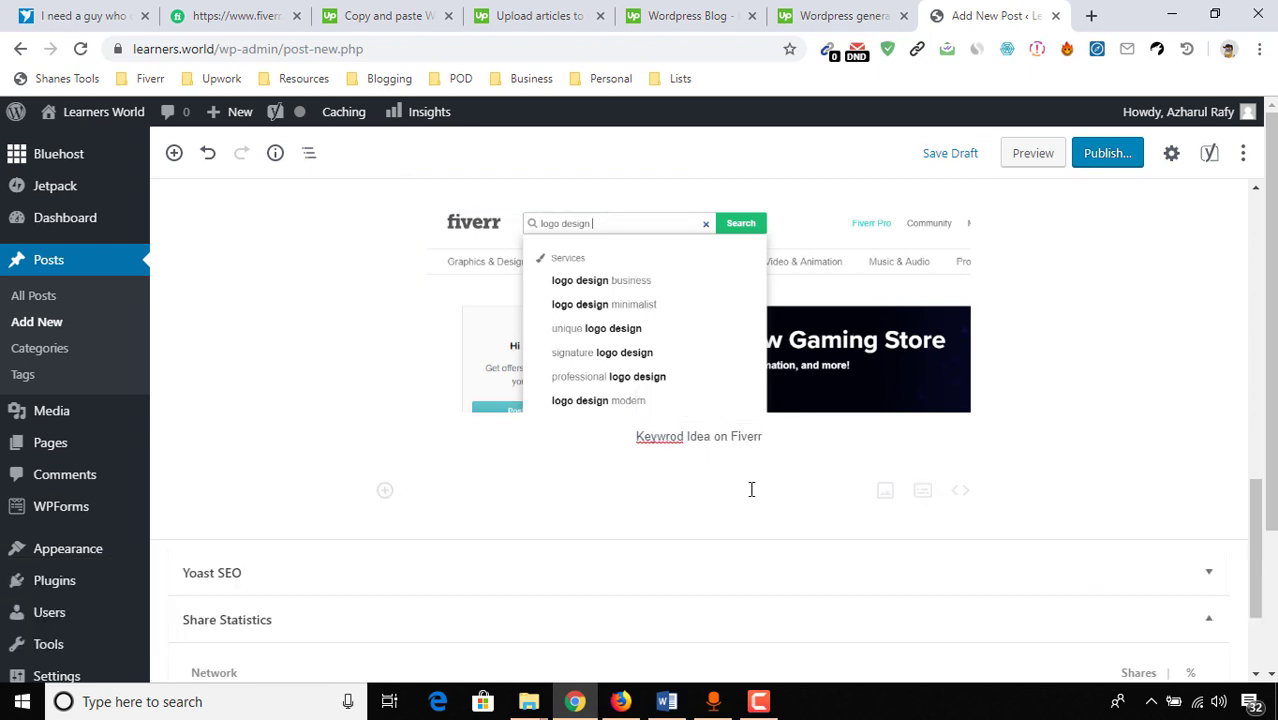
Step: Copy the category information and search tag paragraphs from the Word article into the post below the captioned image
{"action": "left_click", "coordinate": [725, 402]}
{"action": "key", "text": "alt+Tab"}
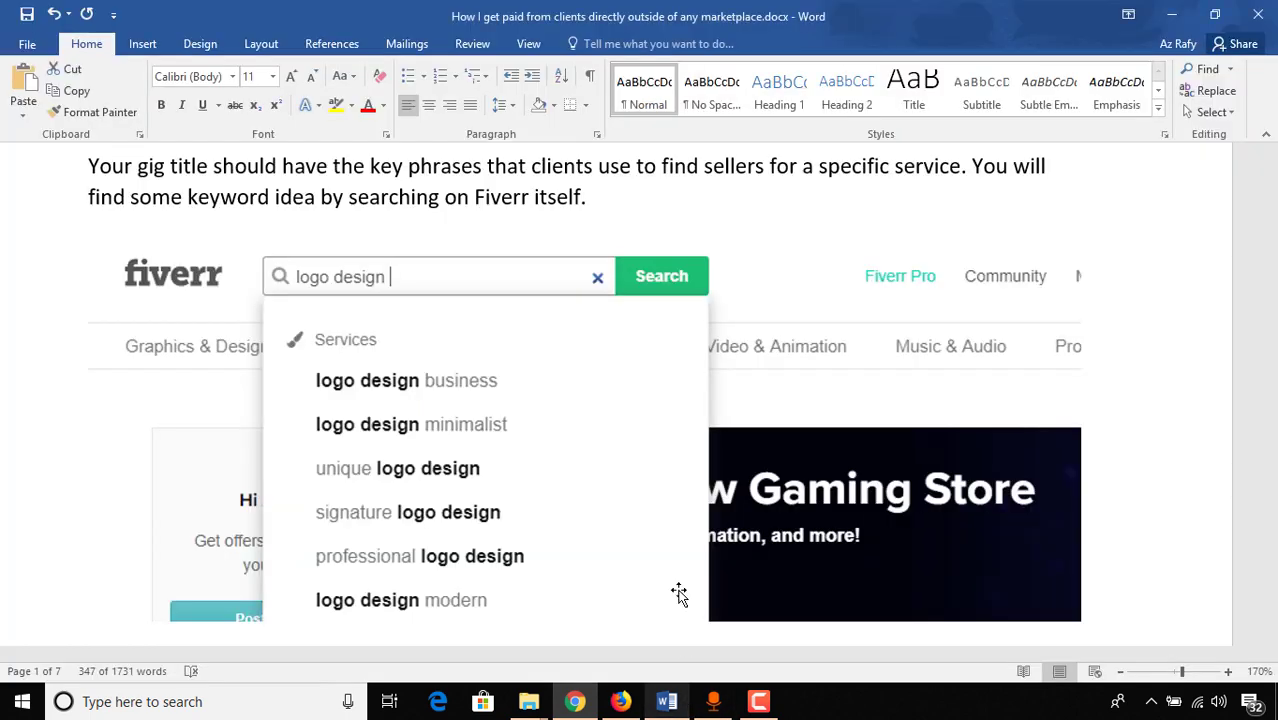
{"action": "scroll", "coordinate": [679, 594], "scroll_direction": "down", "scroll_amount": 5}
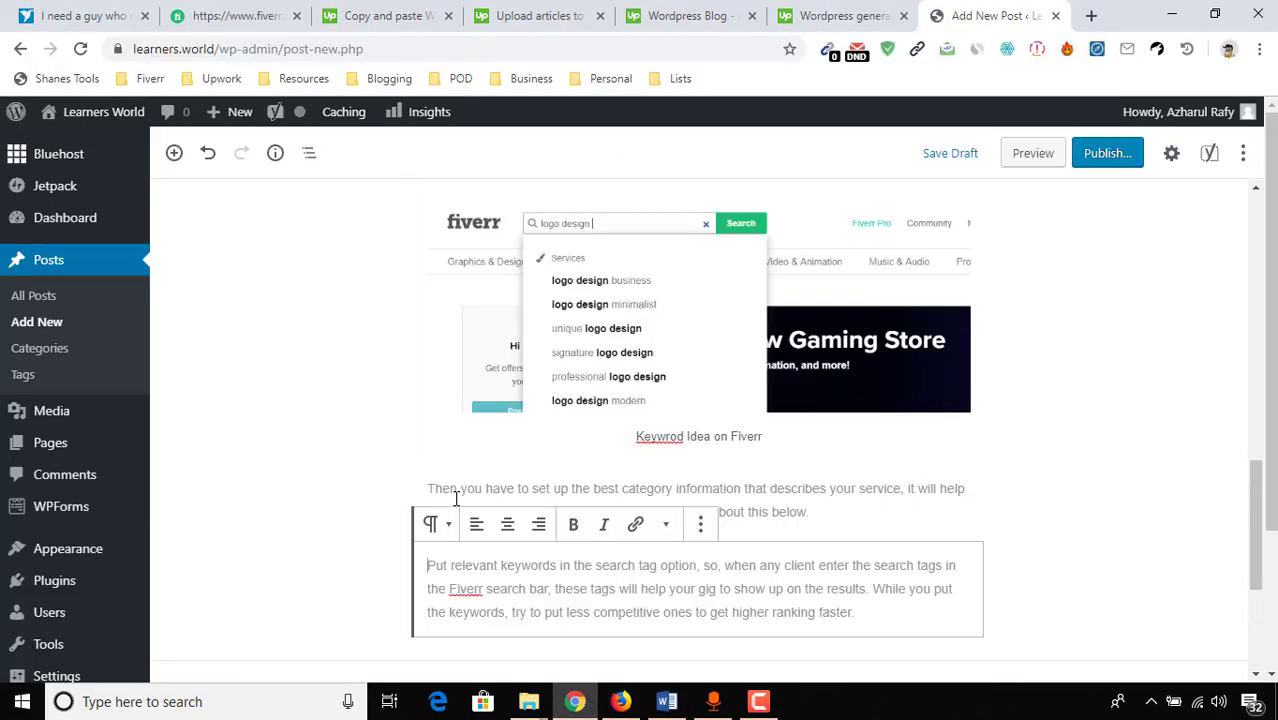
Step: Add an image block below the search tag paragraph and upload fiverr category selection.png into it
{"action": "scroll", "coordinate": [455, 497], "scroll_direction": "down", "scroll_amount": 3}
{"action": "left_click", "coordinate": [887, 379]}
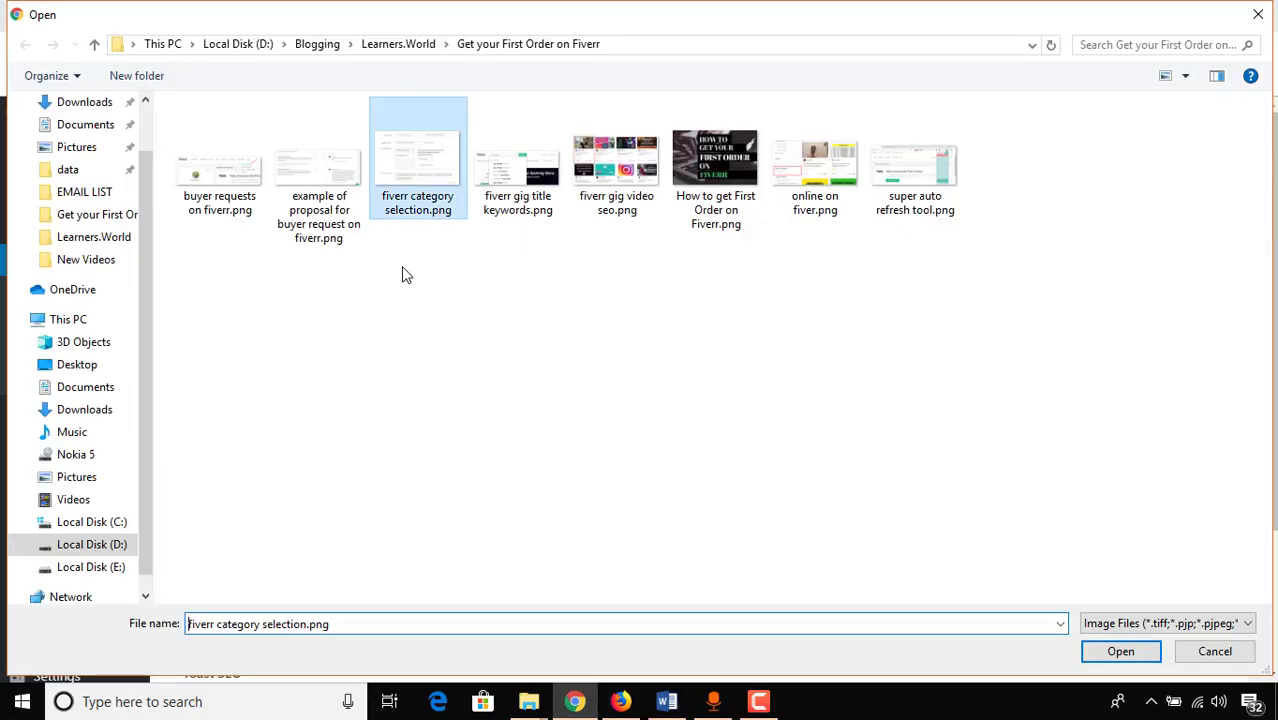
{"action": "left_click", "coordinate": [1097, 652]}
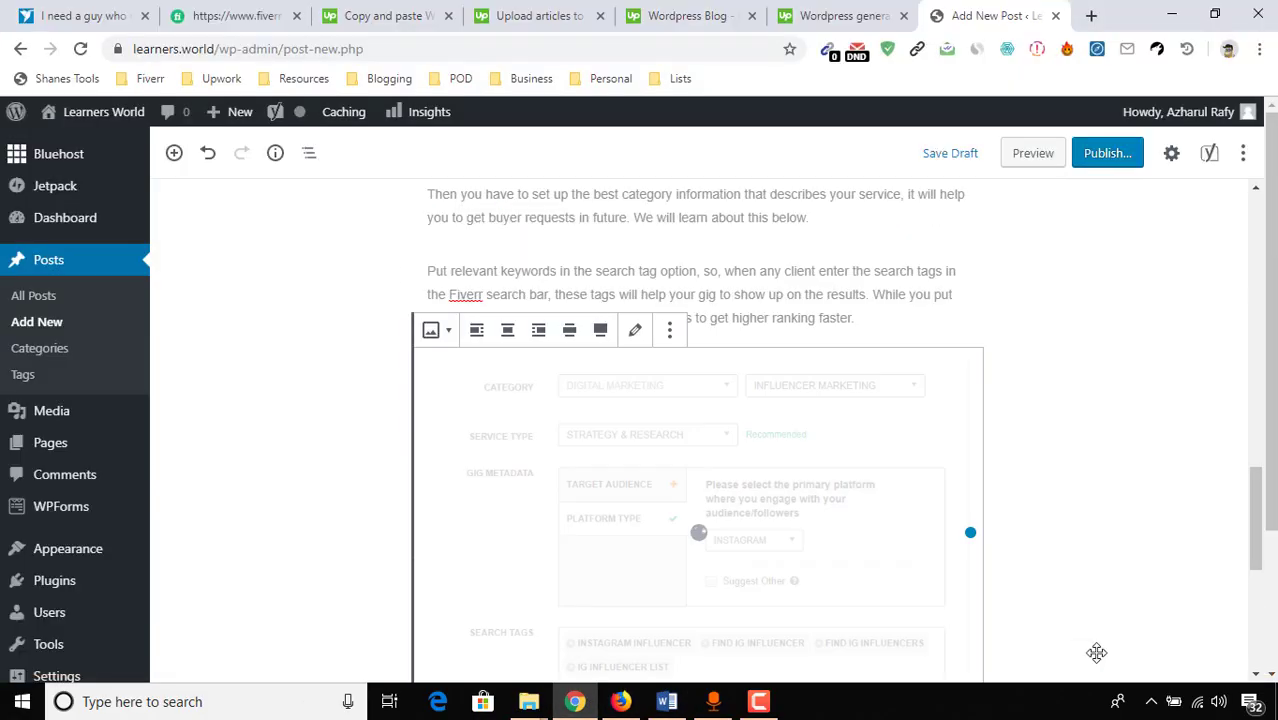
Step: Copy the Word article's text from "Let's move on pricing" through the demo video sentence into the post below the category selection image
{"action": "scroll", "coordinate": [810, 342], "scroll_direction": "down", "scroll_amount": 5}
{"action": "key", "text": "alt+Tab"}
{"action": "left_click_drag", "start_coordinate": [91, 294], "coordinate": [606, 705]}
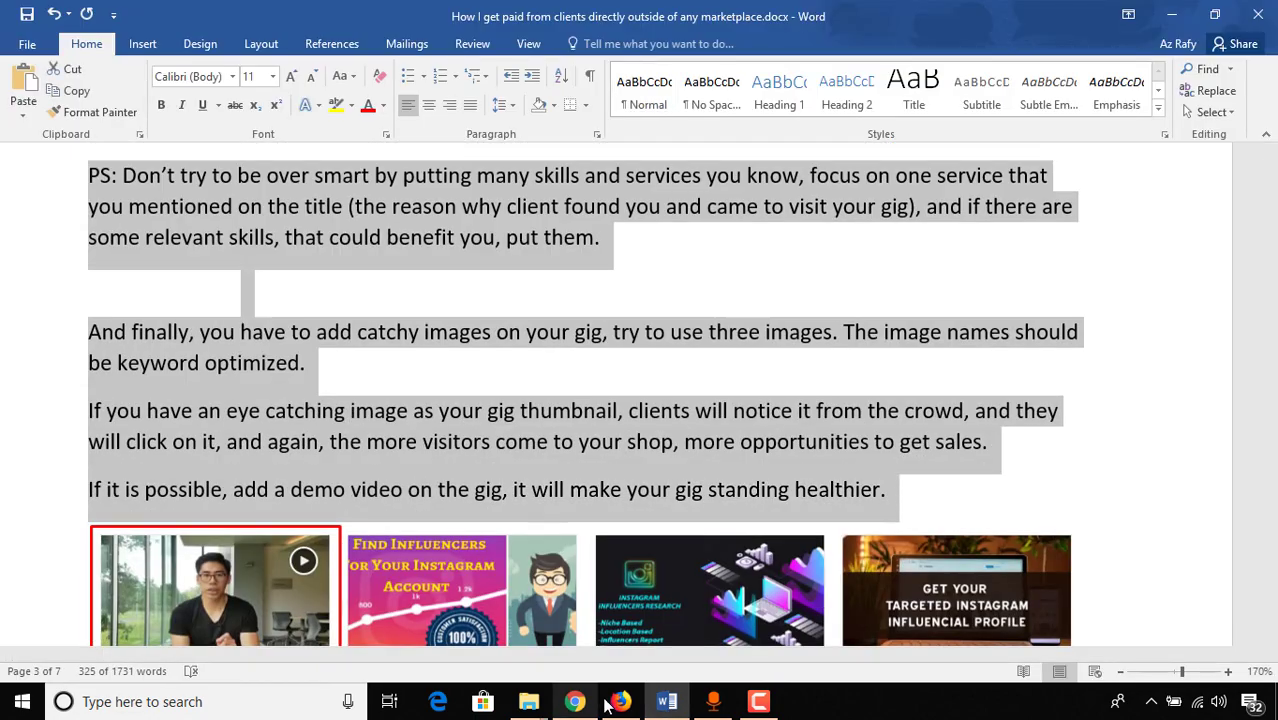
{"action": "key", "text": "alt+Tab"}
{"action": "scroll", "coordinate": [864, 528], "scroll_direction": "up", "scroll_amount": 5}
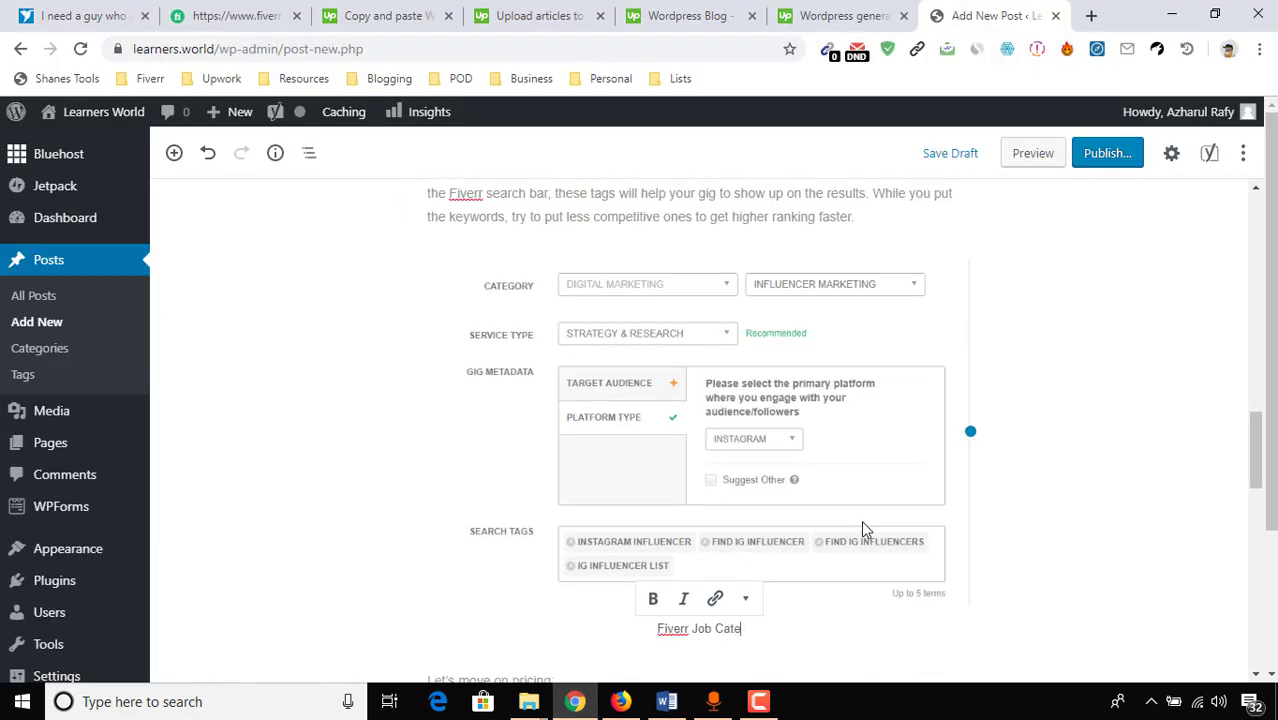
Step: Caption the category selection image "Fiverr Job Category Selection"
{"action": "type", "text": "gory Selection"}
{"action": "key", "text": "Return"}
{"action": "key", "text": "ctrl+v"}
{"action": "scroll", "coordinate": [560, 400], "scroll_direction": "up", "scroll_amount": 1}
{"action": "triple_click", "coordinate": [558, 305]}
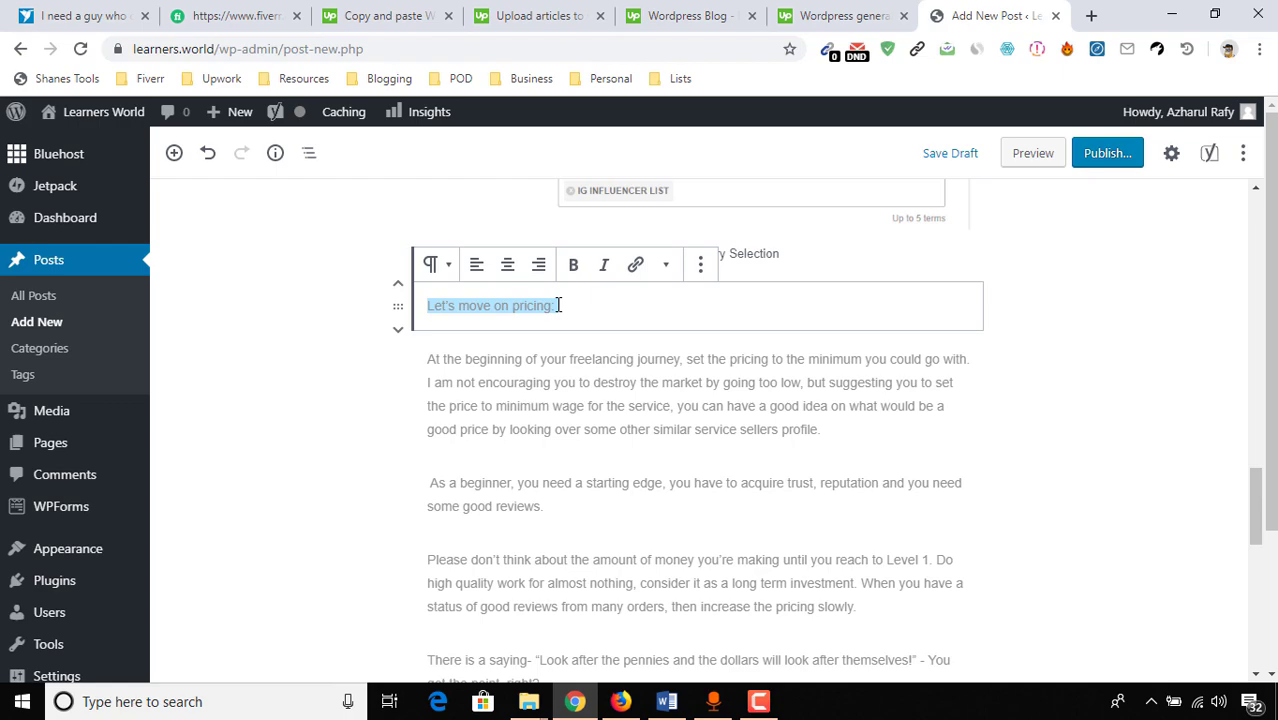
Step: Upload fiverr gig video seo.png below the demo video sentence and caption it "Fiverr SEO with VIDEO"
{"action": "scroll", "coordinate": [519, 346], "scroll_direction": "down", "scroll_amount": 15}
{"action": "left_click", "coordinate": [884, 371]}
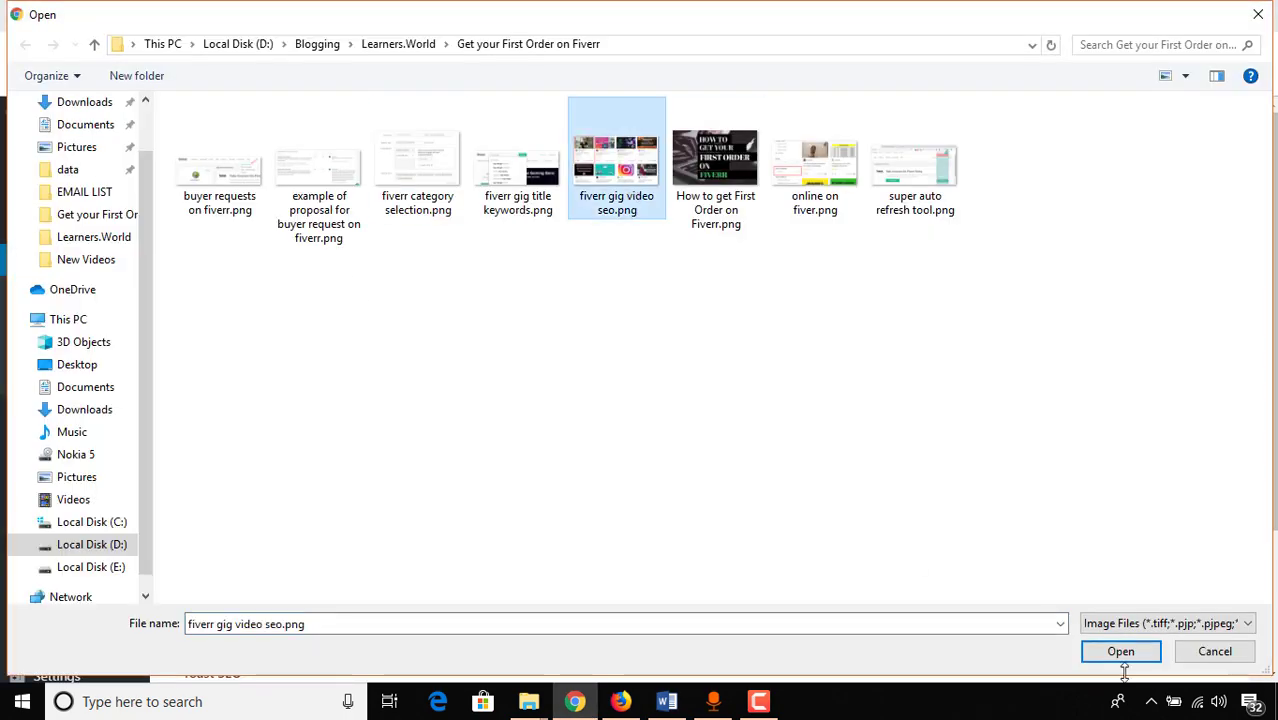
{"action": "left_click", "coordinate": [1121, 649]}
{"action": "type", "text": "Fi"}
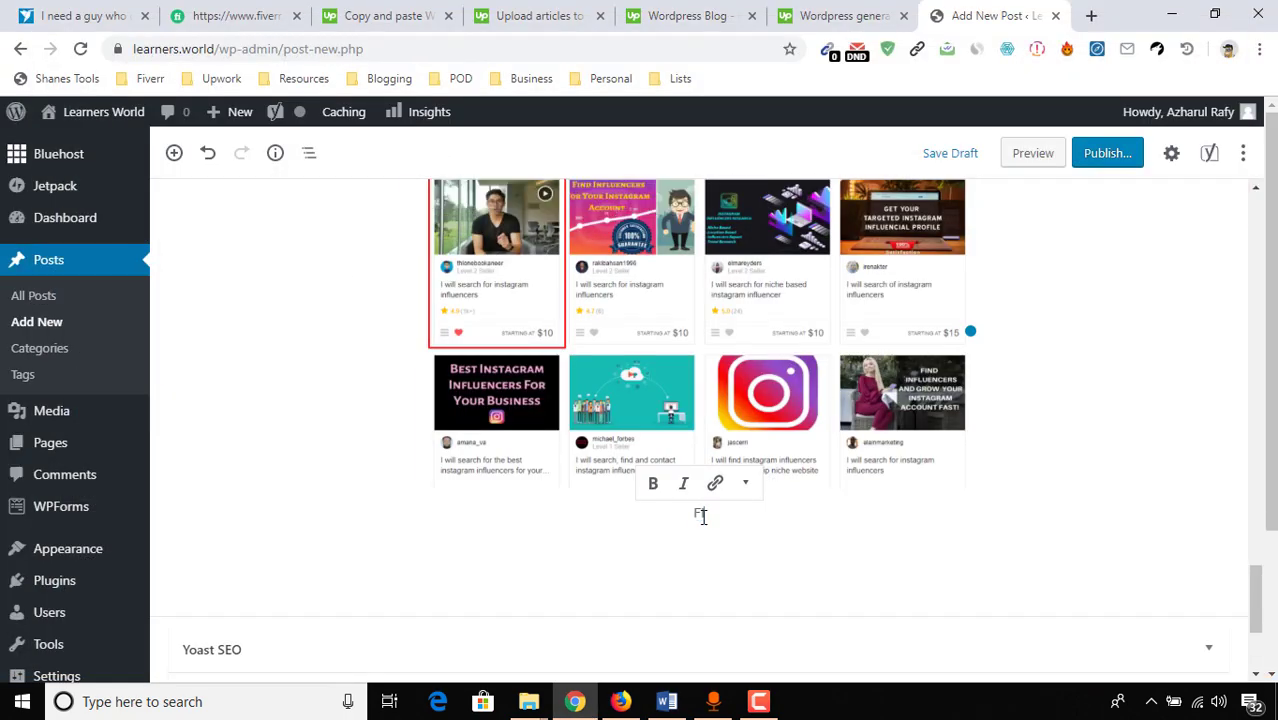
{"action": "type", "text": "verr SEO with VIDEO"}
{"action": "scroll", "coordinate": [600, 420], "scroll_direction": "up", "scroll_amount": 3}
Step: Copy the Word article's text from "So, now you have learned" through the buyer request example sentence into the post below the gig video image
{"action": "scroll", "coordinate": [536, 399], "scroll_direction": "down", "scroll_amount": 5}
{"action": "key", "text": "alt+Tab"}
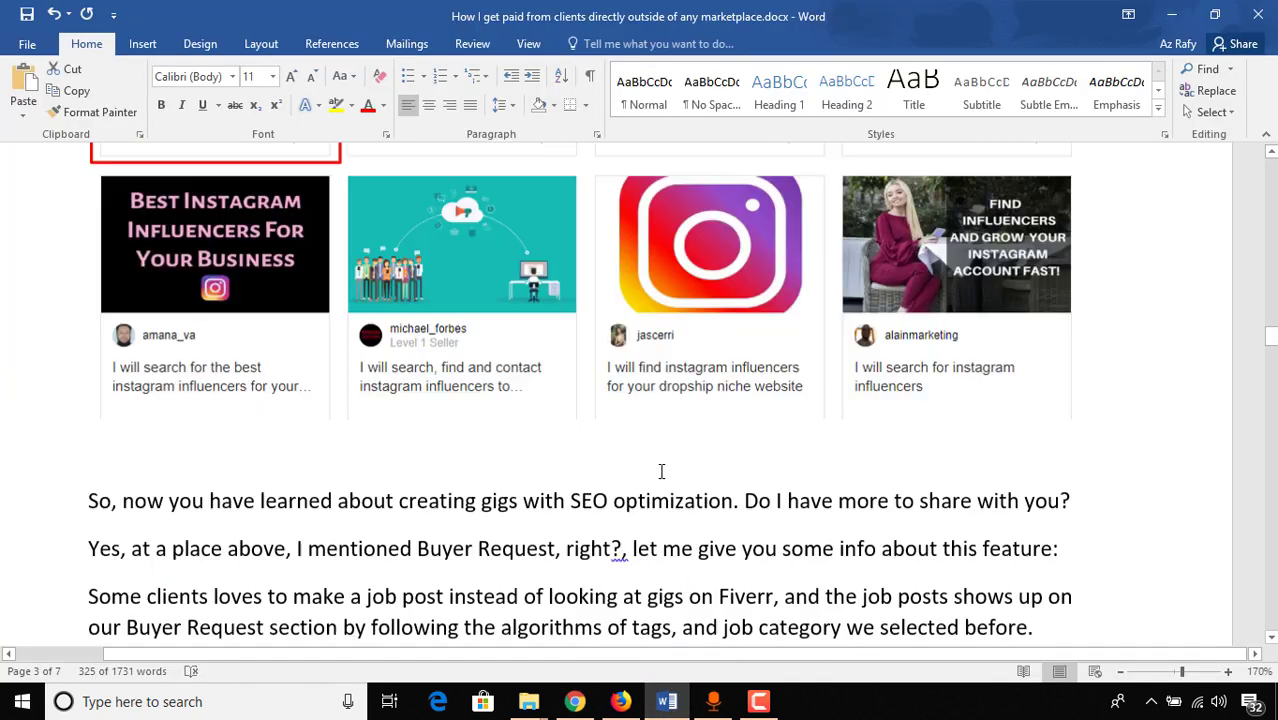
{"action": "scroll", "coordinate": [661, 471], "scroll_direction": "down", "scroll_amount": 5}
{"action": "key", "text": "alt+Tab"}
{"action": "key", "text": "ctrl+v"}
Step: Insert the screenshot of offers submitted for buyer requests below the buyer request example sentence
{"action": "key", "text": "alt+Tab"}
{"action": "scroll", "coordinate": [620, 390], "scroll_direction": "down", "scroll_amount": 2}
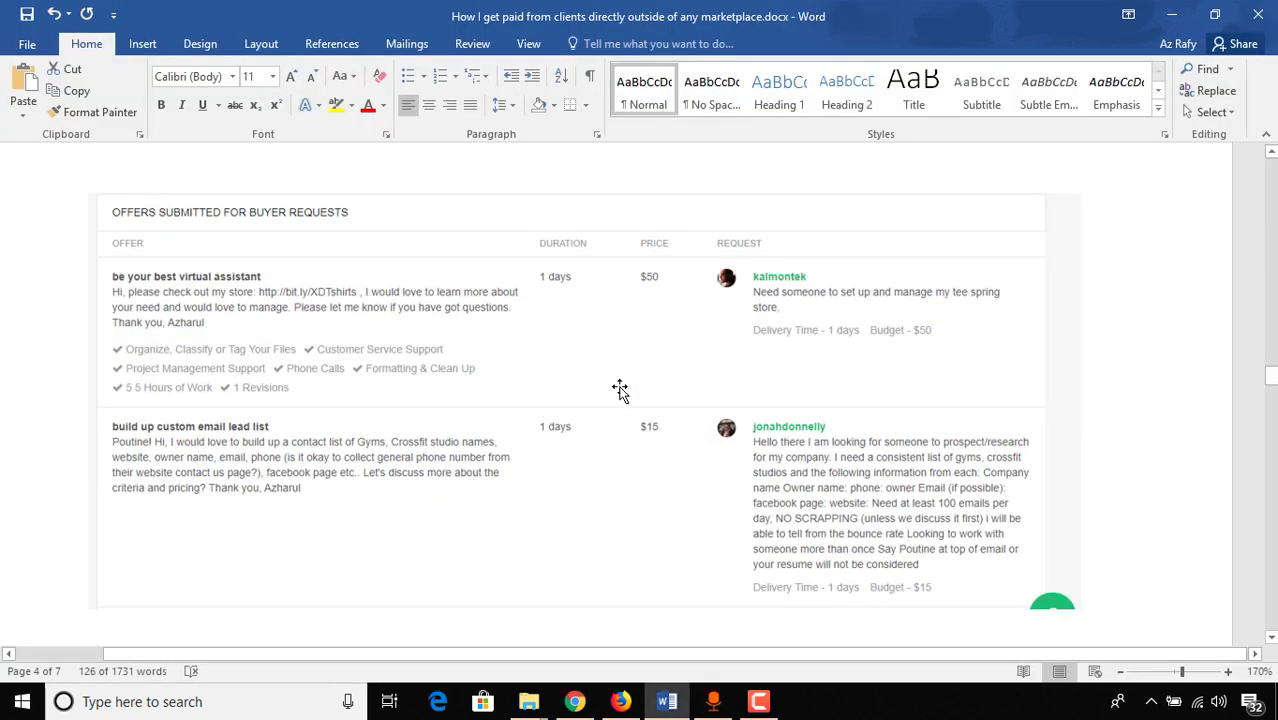
{"action": "key", "text": "alt+Tab"}
{"action": "left_click", "coordinate": [537, 329]}
{"action": "key", "text": "Return"}
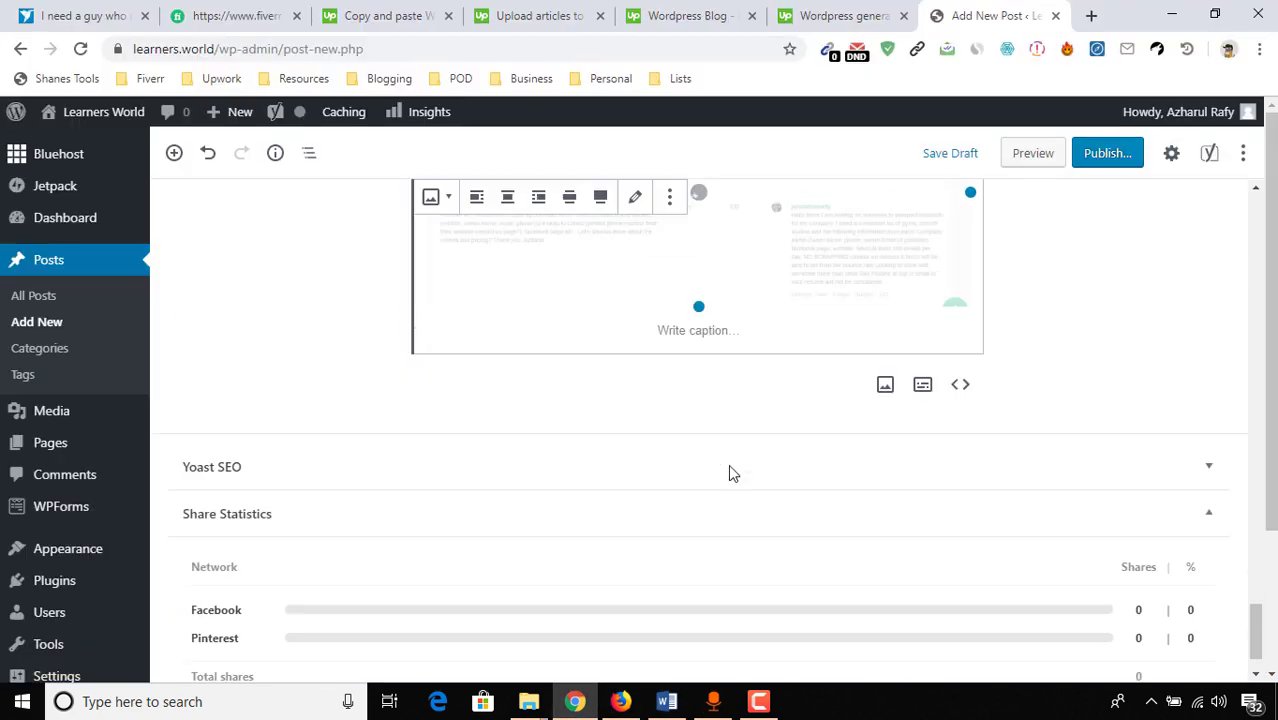
Step: Caption the offers image "Fiverr Buyer Request Example" and remove the extra blank line
{"action": "left_click", "coordinate": [694, 420]}
{"action": "type", "text": "Fiverr Buyer Request Example"}
{"action": "key", "text": "Return"}
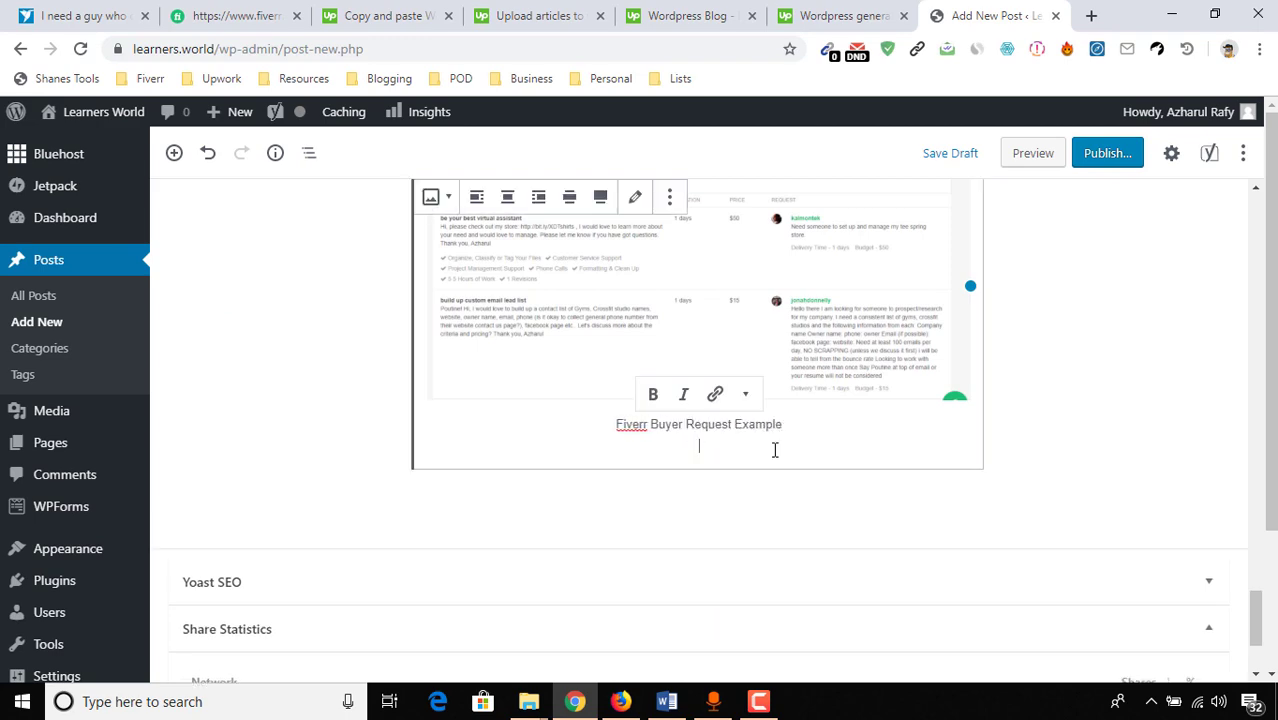
{"action": "left_click", "coordinate": [397, 453]}
{"action": "key", "text": "BackSpace"}
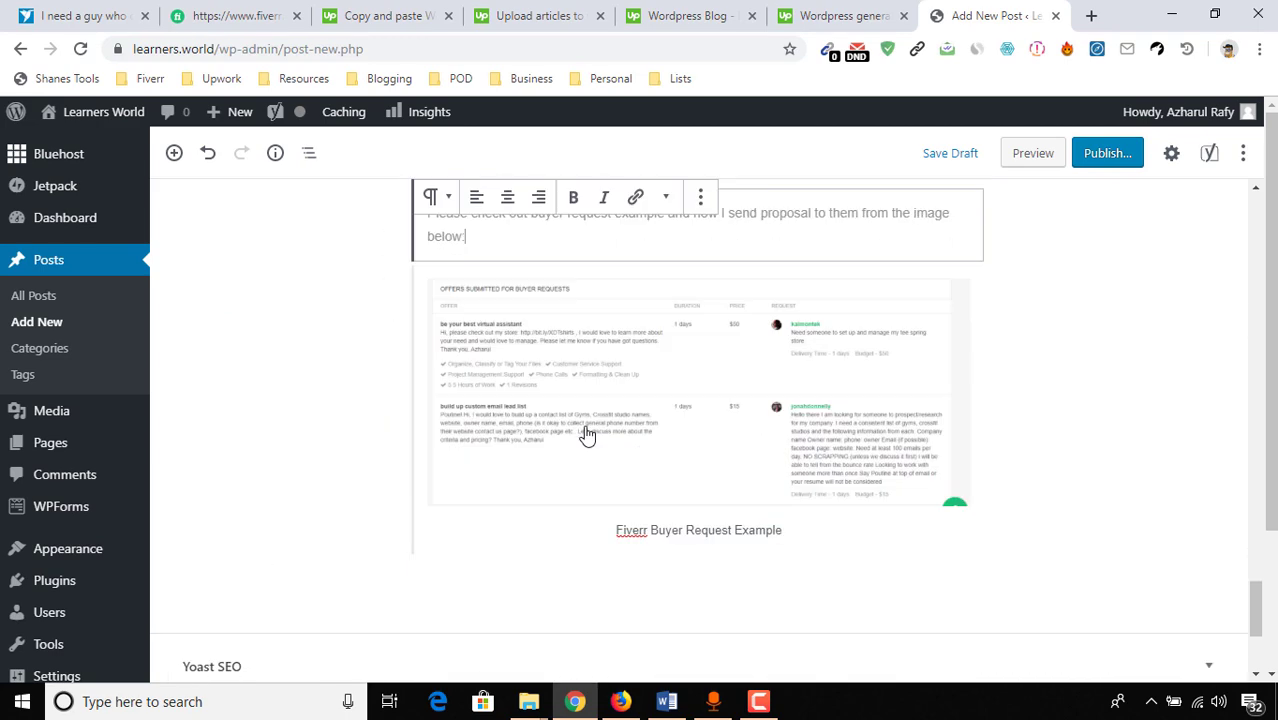
Step: Copy the Word article's text from "As a new seller" through the Online Status paragraph into the post below the buyer request image
{"action": "scroll", "coordinate": [716, 579], "scroll_direction": "down", "scroll_amount": 10}
{"action": "key", "text": "alt+Tab"}
{"action": "key", "text": "alt+Tab"}
{"action": "type", "text": "As a new seller, you will get very few requests available each day, they will appear randomly for a very short time period. In this case being online for as long hours as you could will help you to catch some to send proposals. Online Status: Staying online is the key to get a project faster, because a major number of clients want to find sellers who are available online to discuss their project, and to place order. If you are in offline mode, in some case – even when some clients visits your profile, they will prefer to place the order to someone else just because they are available online for a quick chat."}
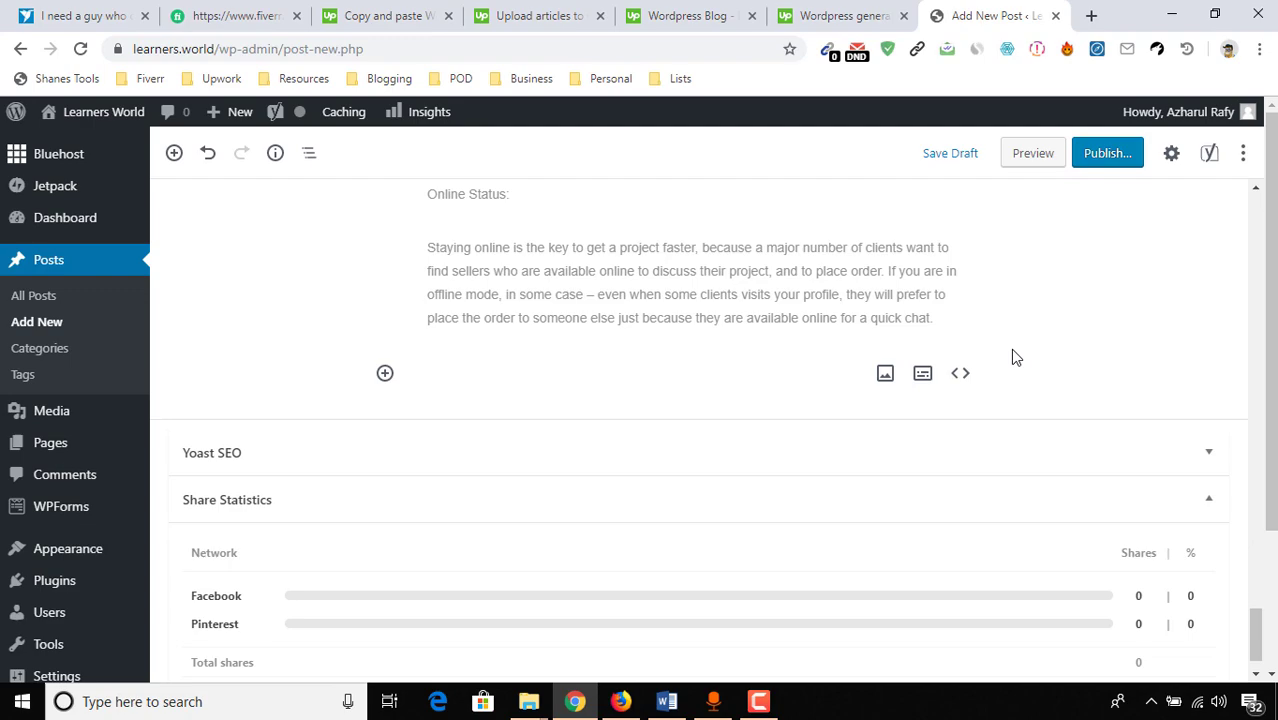
Step: Add an image block below the Online Status paragraph, upload online on fiver.png and caption it "Fiverr Online Status"
{"action": "key", "text": "alt+Tab"}
{"action": "scroll", "coordinate": [640, 400], "scroll_direction": "down", "scroll_amount": 5}
{"action": "key", "text": "alt+Tab"}
{"action": "left_click", "coordinate": [385, 373]}
{"action": "left_click", "coordinate": [544, 550]}
{"action": "double_click", "coordinate": [816, 150]}
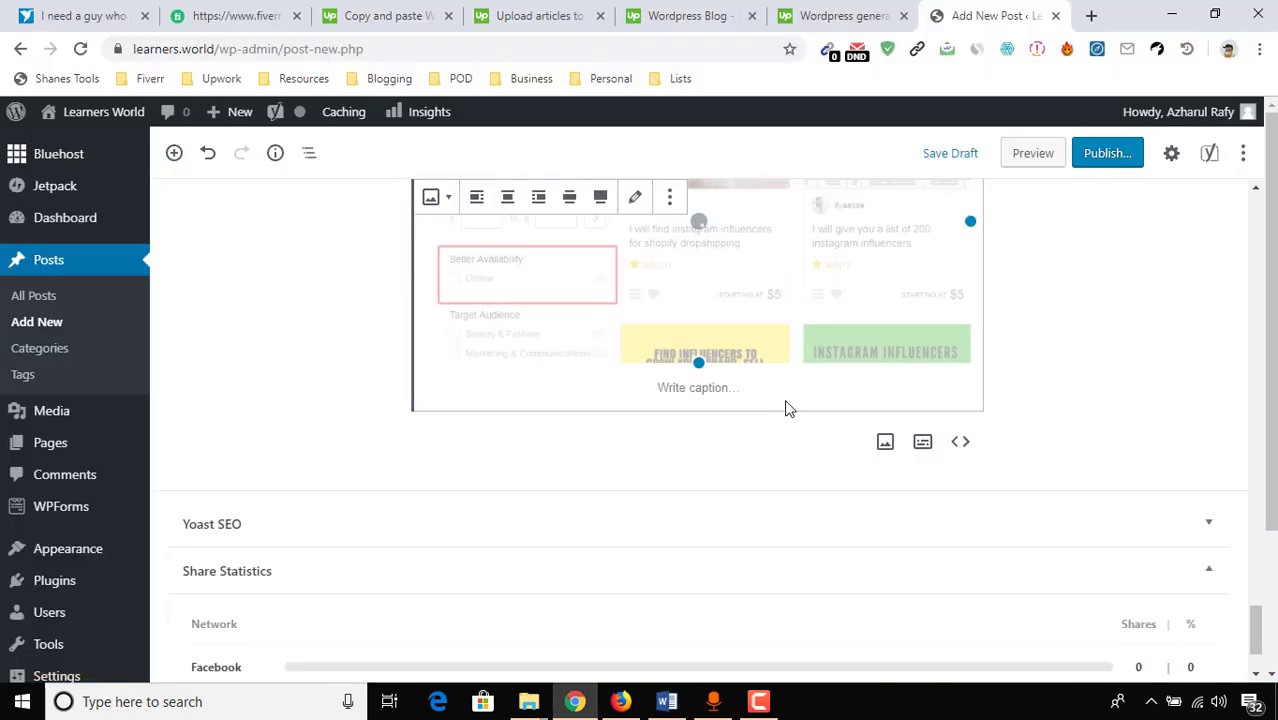
{"action": "scroll", "coordinate": [760, 500], "scroll_direction": "up", "scroll_amount": 2}
{"action": "type", "text": "Fiverr Online Status"}
Step: Copy the Word article's three paragraphs about staying online with the Super Auto Refresh plus plugin into the post below the online status image
{"action": "key", "text": "alt+Tab"}
{"action": "scroll", "coordinate": [665, 462], "scroll_direction": "down", "scroll_amount": 5}
{"action": "key", "text": "ctrl+c"}
{"action": "left_click", "coordinate": [575, 701]}
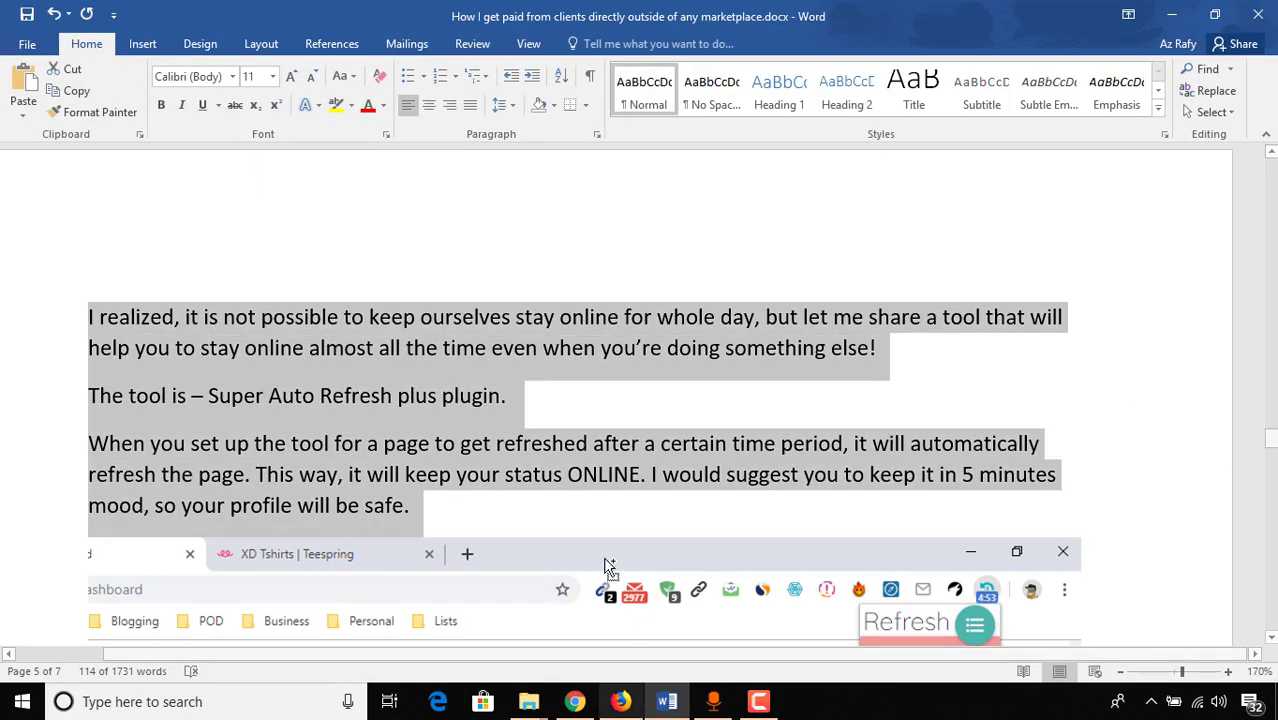
{"action": "key", "text": "Return"}
{"action": "key", "text": "ctrl+v"}
{"action": "key", "text": "Return"}
Step: Upload super auto refresh tool.png below the plugin paragraphs and caption it "Stay Online on Fiverr with a Extenison"
{"action": "key", "text": "alt+Tab"}
{"action": "key", "text": "alt+Tab"}
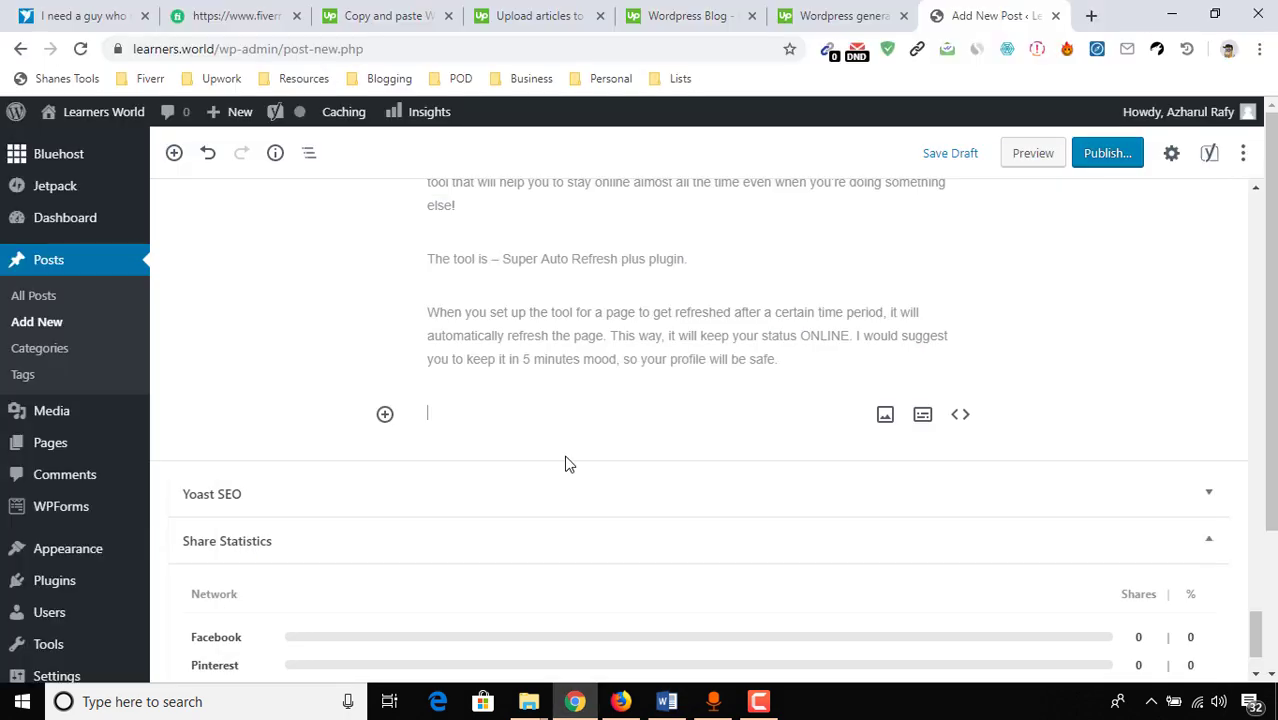
{"action": "left_click", "coordinate": [385, 414]}
{"action": "left_click", "coordinate": [668, 504]}
{"action": "double_click", "coordinate": [354, 443]}
{"action": "left_click", "coordinate": [699, 405]}
{"action": "type", "text": "Stay Online on Fiverr with a Extenison"}
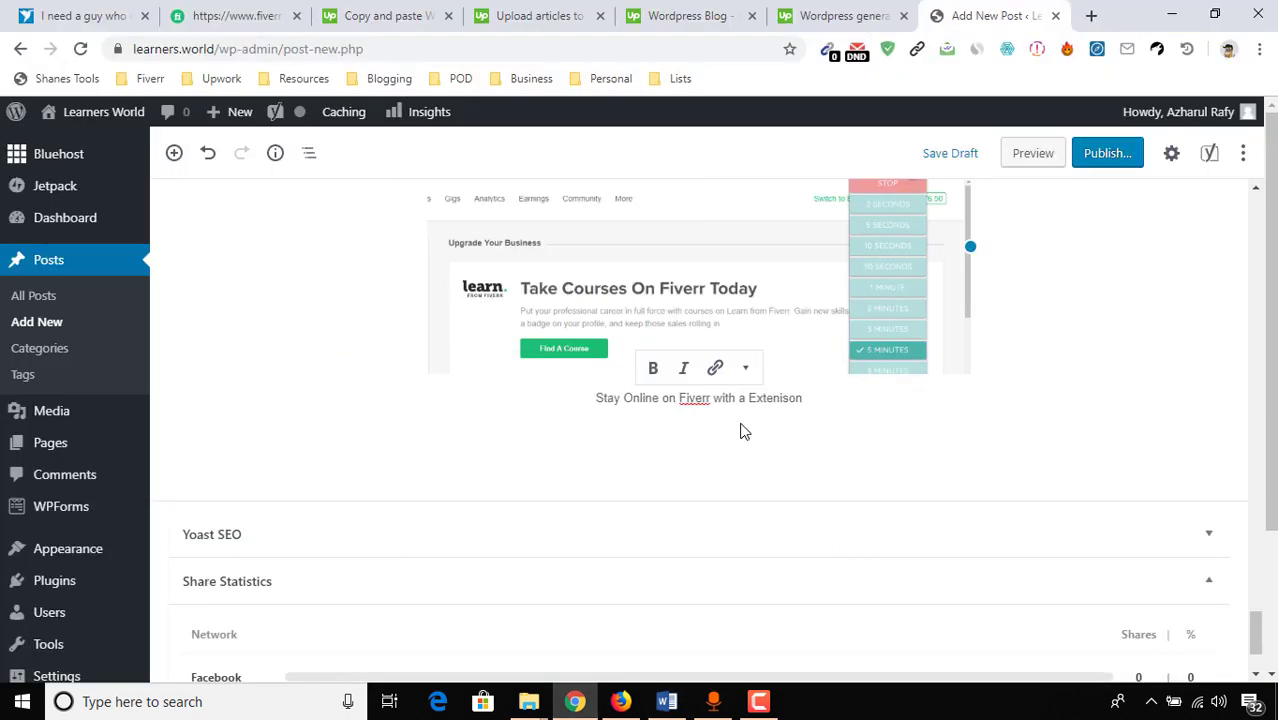
{"action": "key", "text": "Return"}
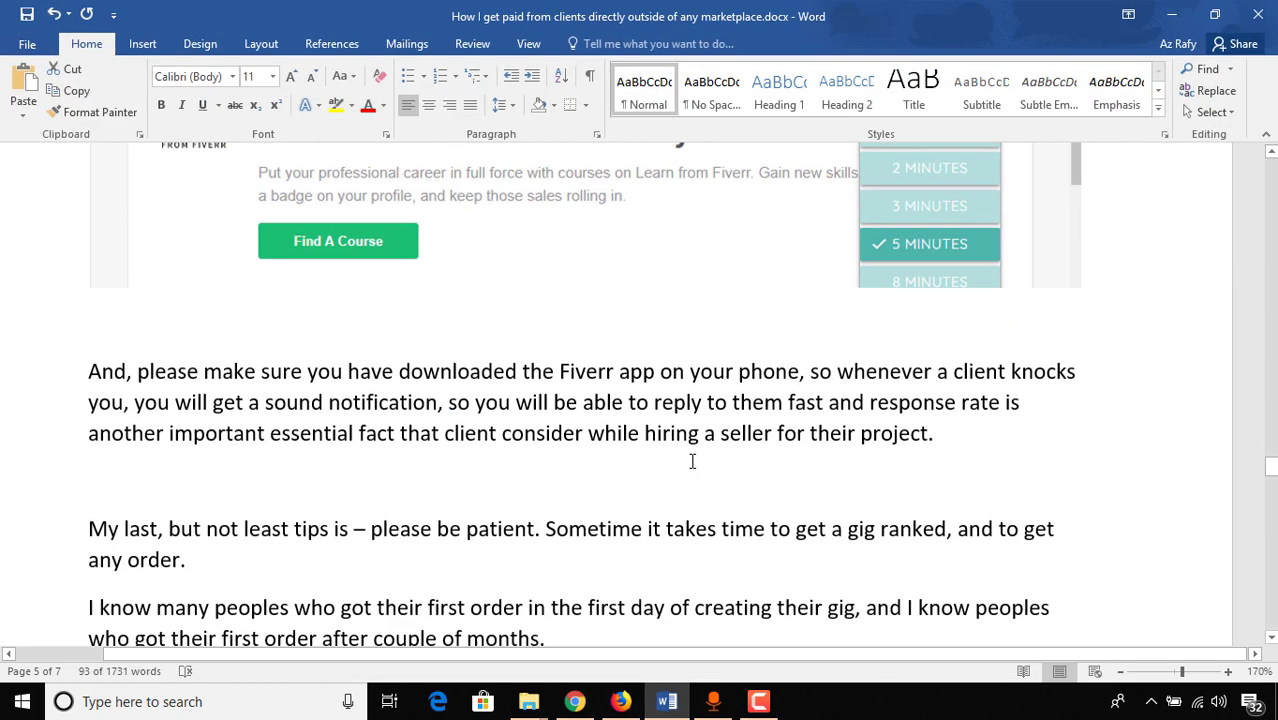
Step: Copy the Word article's closing text from "And, please make sure" through the sign-off into the post below the refresh tool image
{"action": "scroll", "coordinate": [693, 459], "scroll_direction": "down", "scroll_amount": 3}
{"action": "left_click_drag", "start_coordinate": [131, 245], "coordinate": [1024, 447]}
{"action": "scroll", "coordinate": [1027, 482], "scroll_direction": "down", "scroll_amount": 5}
{"action": "scroll", "coordinate": [998, 386], "scroll_direction": "down", "scroll_amount": 5}
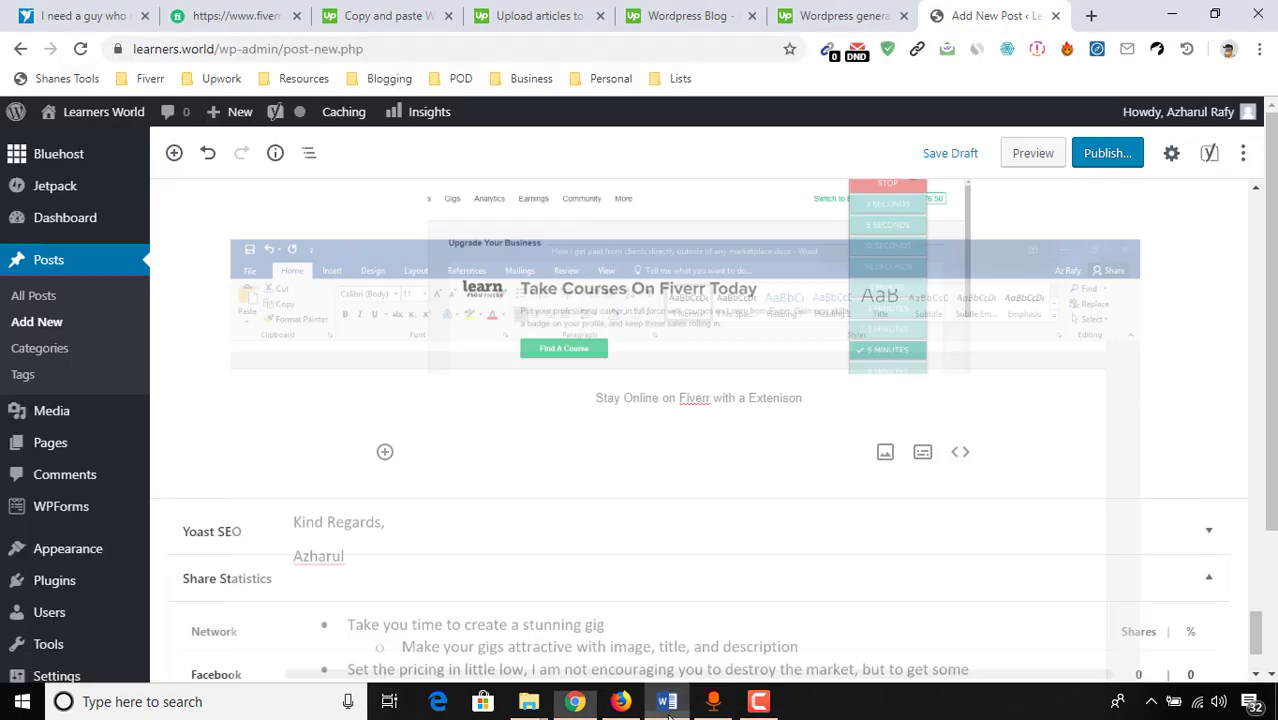
{"action": "left_click", "coordinate": [540, 490]}
{"action": "key", "text": "ctrl+v"}
Step: Review the assembled post's text, images and captions from the closing lines back up to the title
{"action": "scroll", "coordinate": [693, 451], "scroll_direction": "up", "scroll_amount": 10}
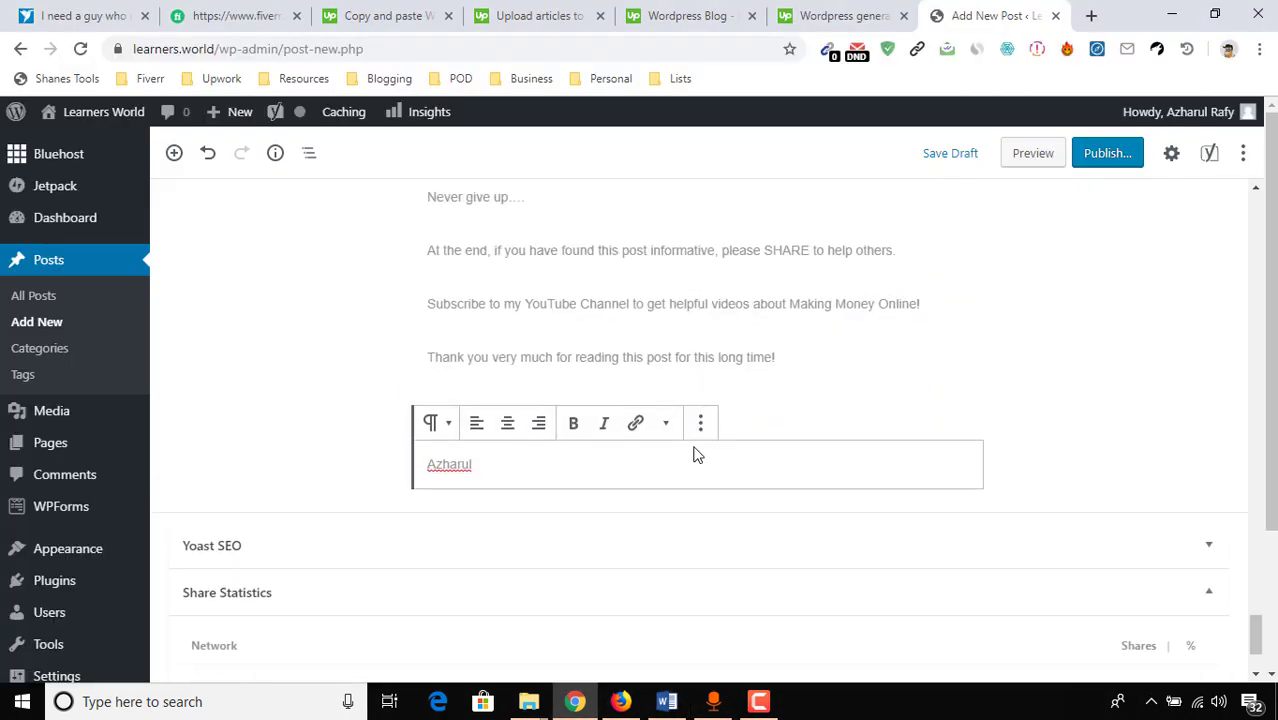
{"action": "scroll", "coordinate": [684, 472], "scroll_direction": "down", "scroll_amount": 10}
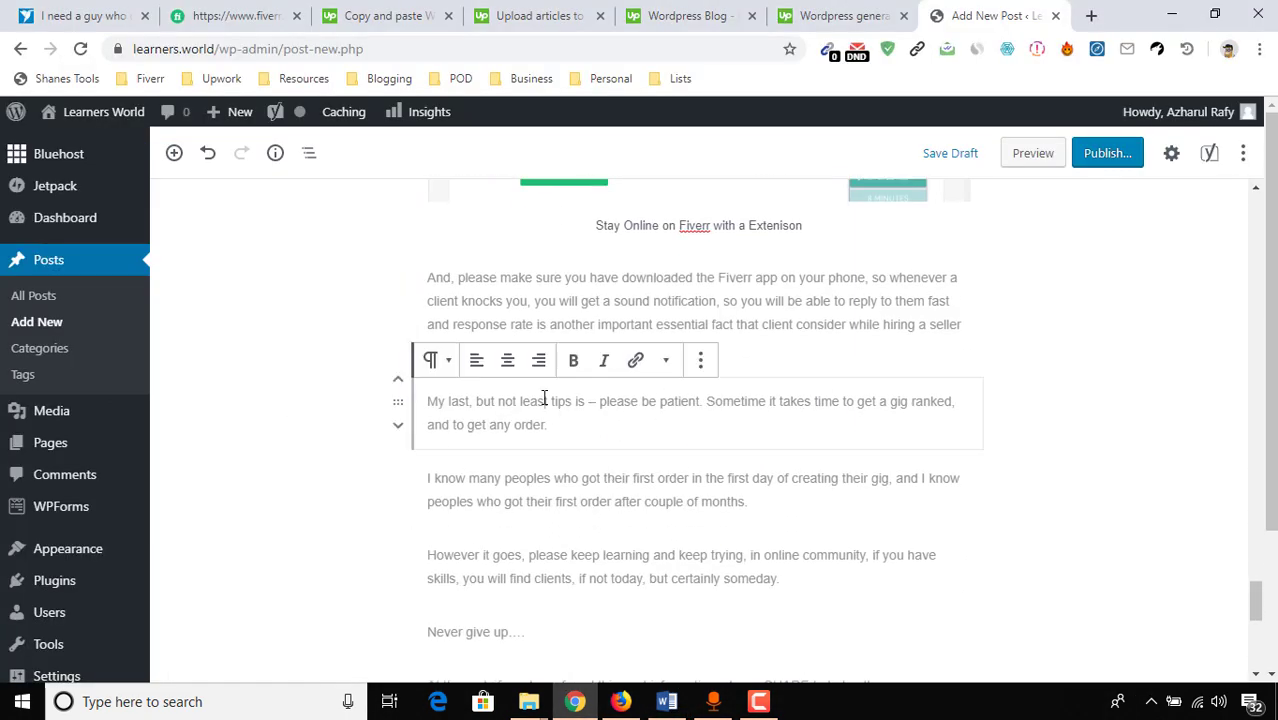
{"action": "scroll", "coordinate": [602, 397], "scroll_direction": "up", "scroll_amount": 10}
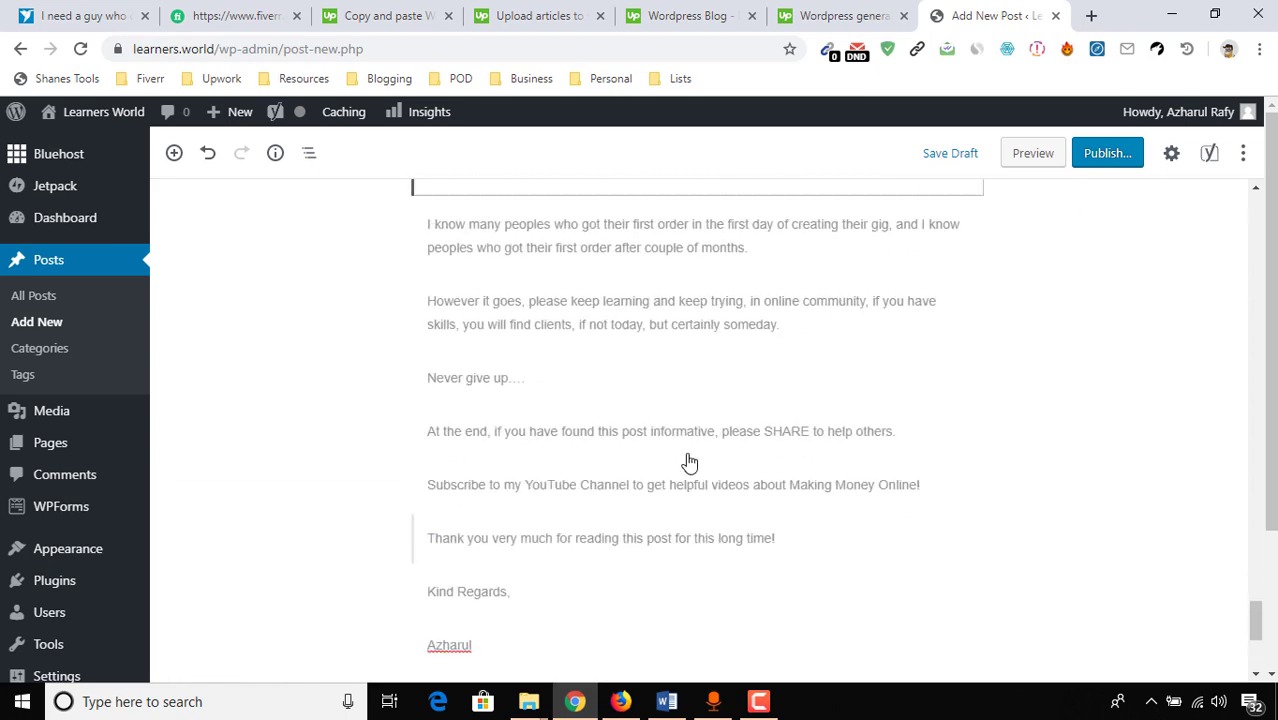
{"action": "scroll", "coordinate": [726, 481], "scroll_direction": "down", "scroll_amount": 10}
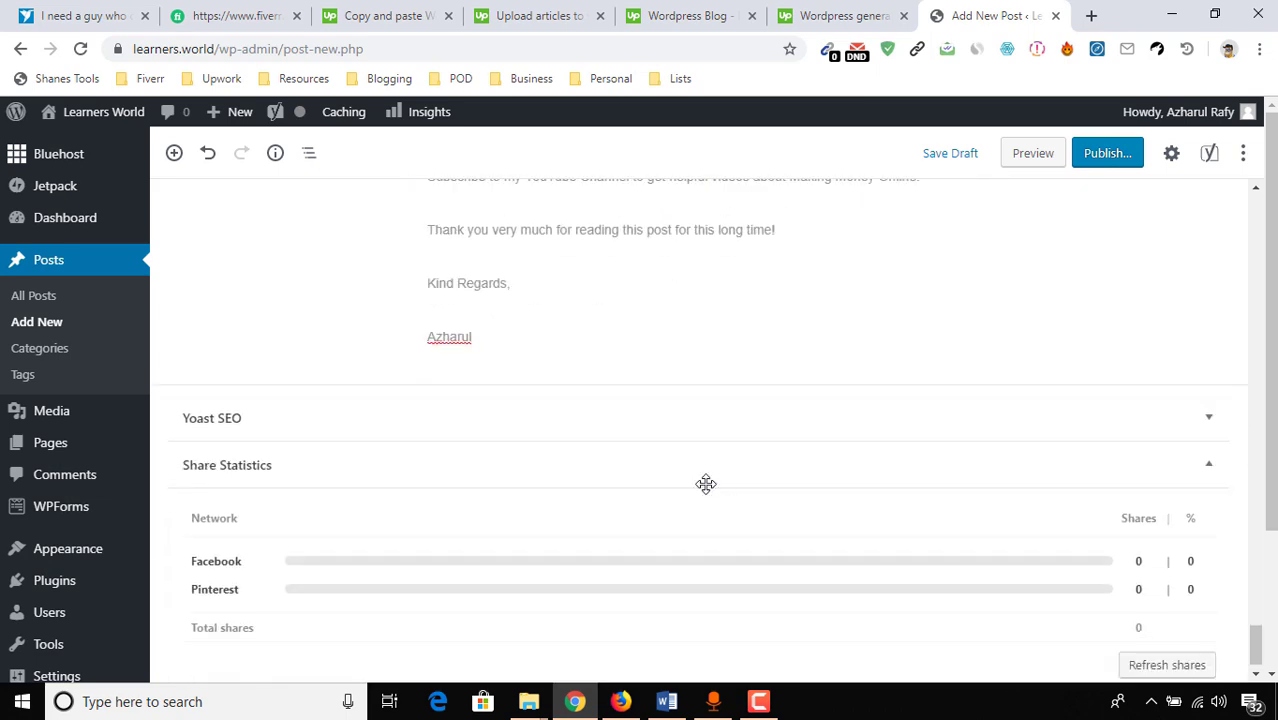
{"action": "scroll", "coordinate": [705, 483], "scroll_direction": "up", "scroll_amount": 15}
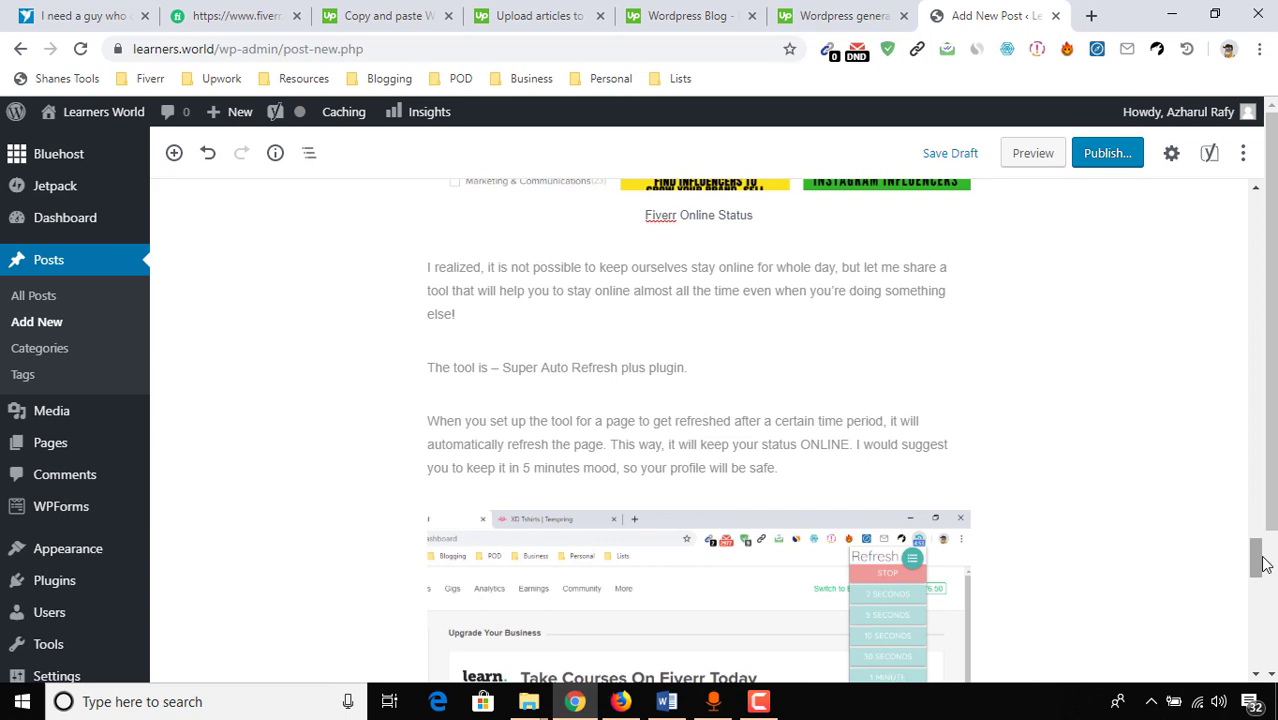
{"action": "left_click_drag", "start_coordinate": [1257, 562], "coordinate": [1257, 647]}
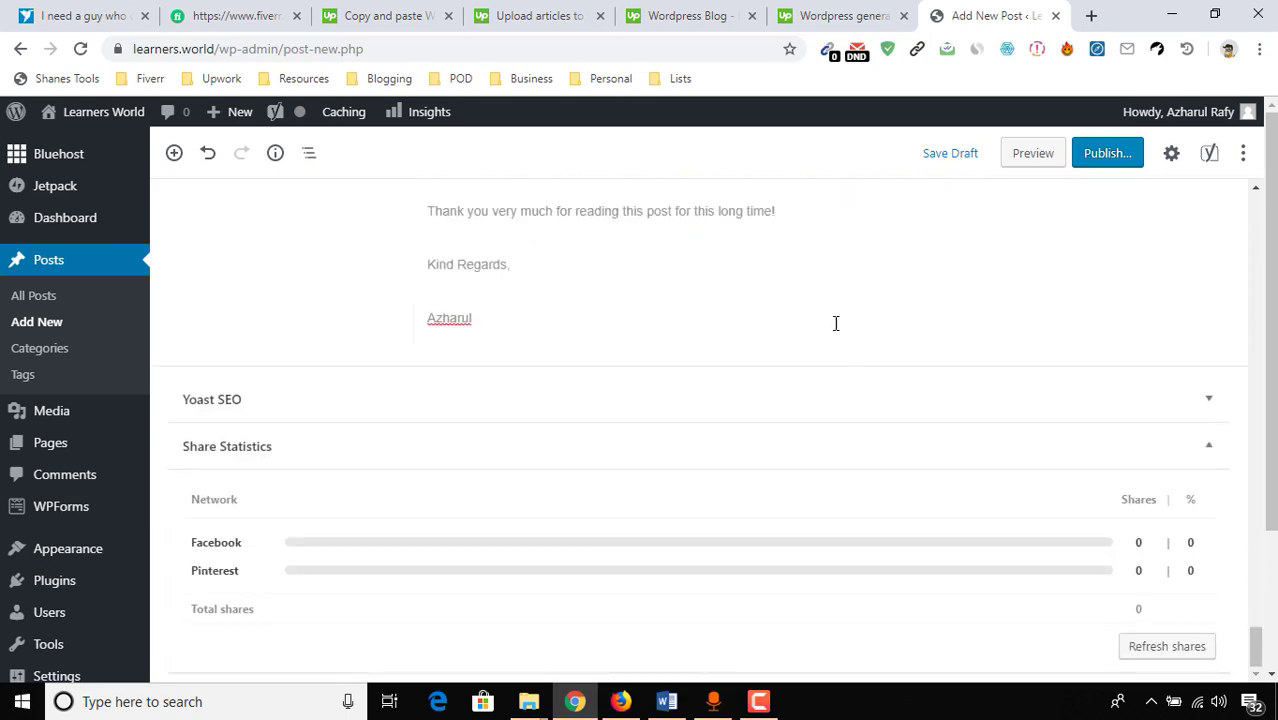
{"action": "scroll", "coordinate": [707, 362], "scroll_direction": "up", "scroll_amount": 10}
{"action": "scroll", "coordinate": [722, 408], "scroll_direction": "down", "scroll_amount": 10}
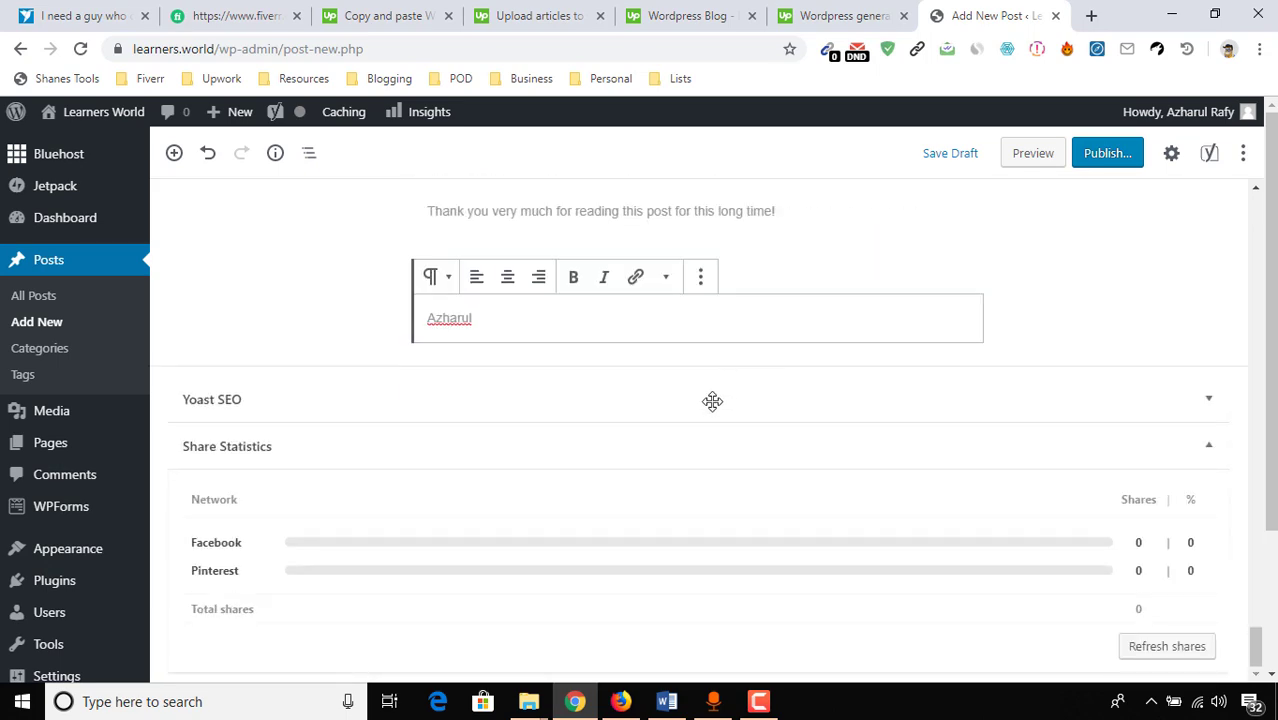
{"action": "scroll", "coordinate": [884, 382], "scroll_direction": "up", "scroll_amount": 10}
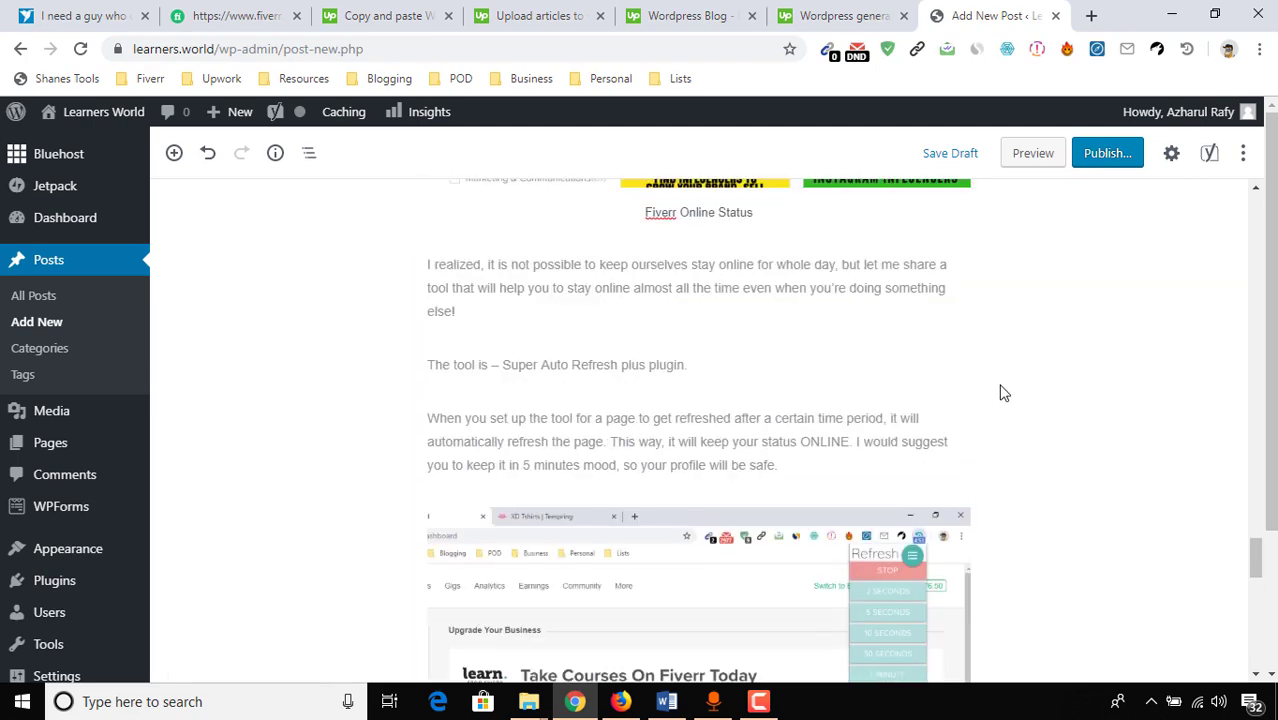
{"action": "scroll", "coordinate": [1020, 400], "scroll_direction": "up", "scroll_amount": 10}
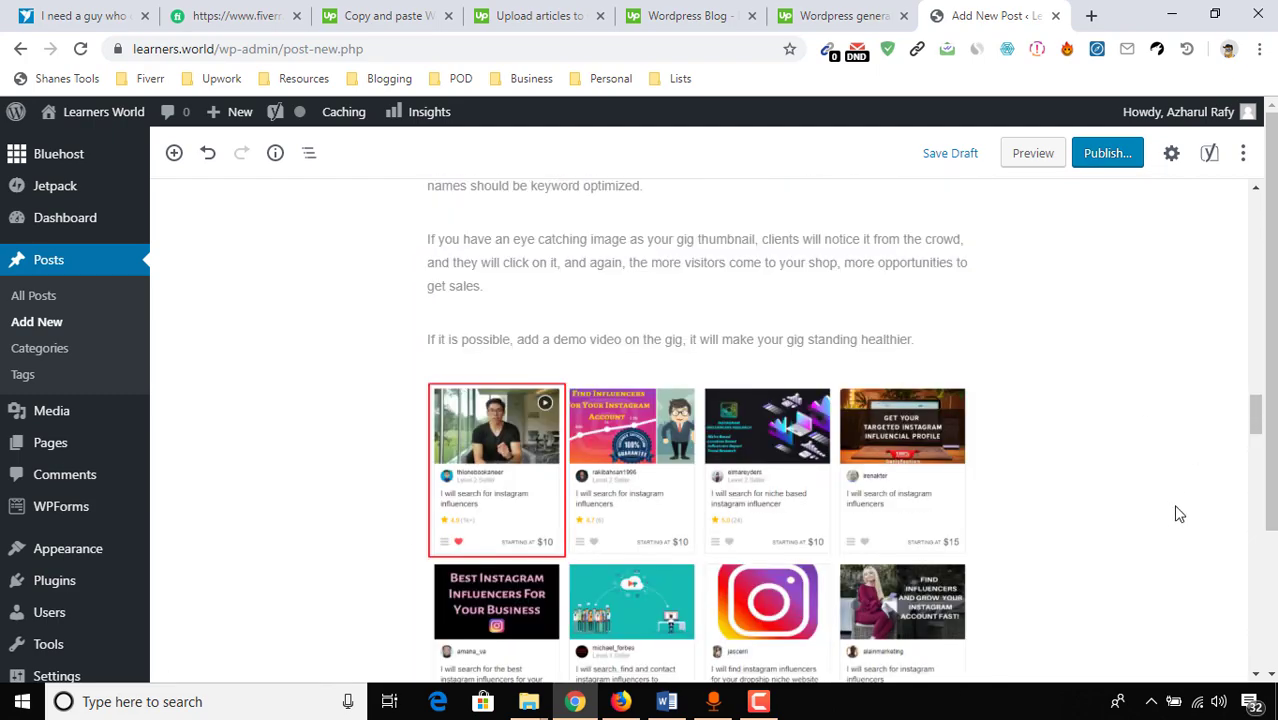
{"action": "scroll", "coordinate": [1010, 400], "scroll_direction": "up", "scroll_amount": 15}
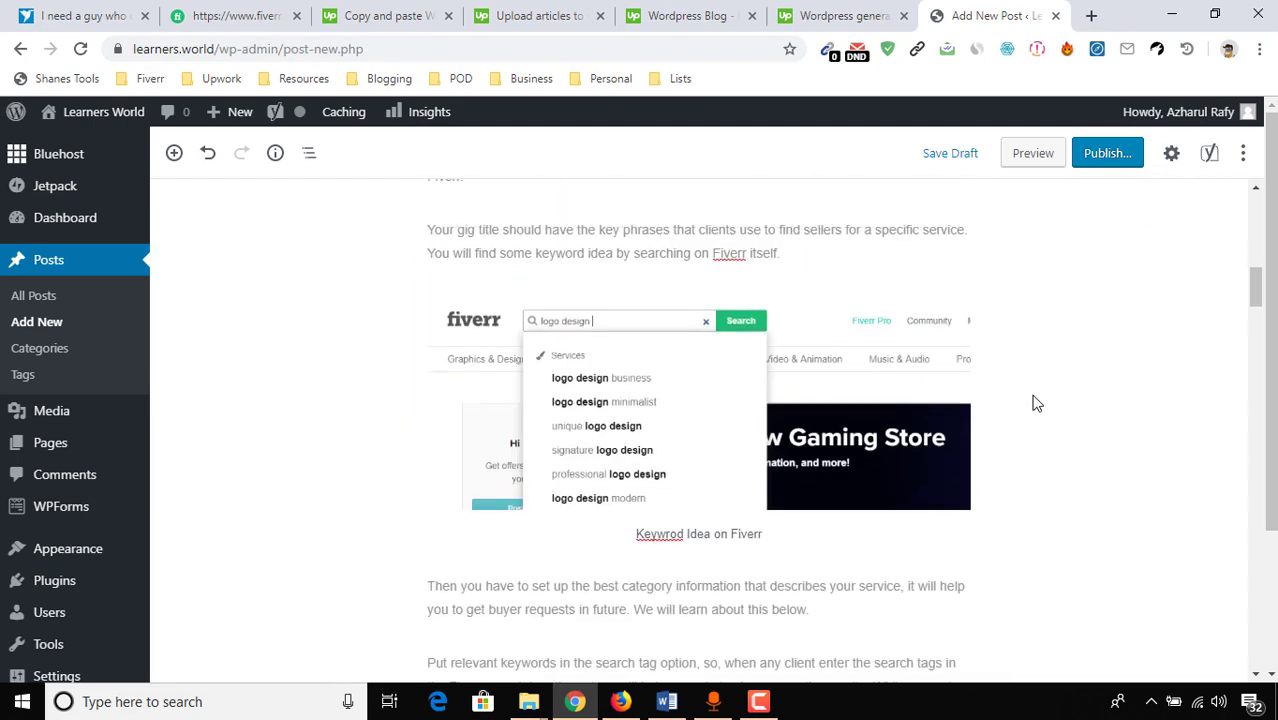
{"action": "scroll", "coordinate": [1036, 315], "scroll_direction": "up", "scroll_amount": 3}
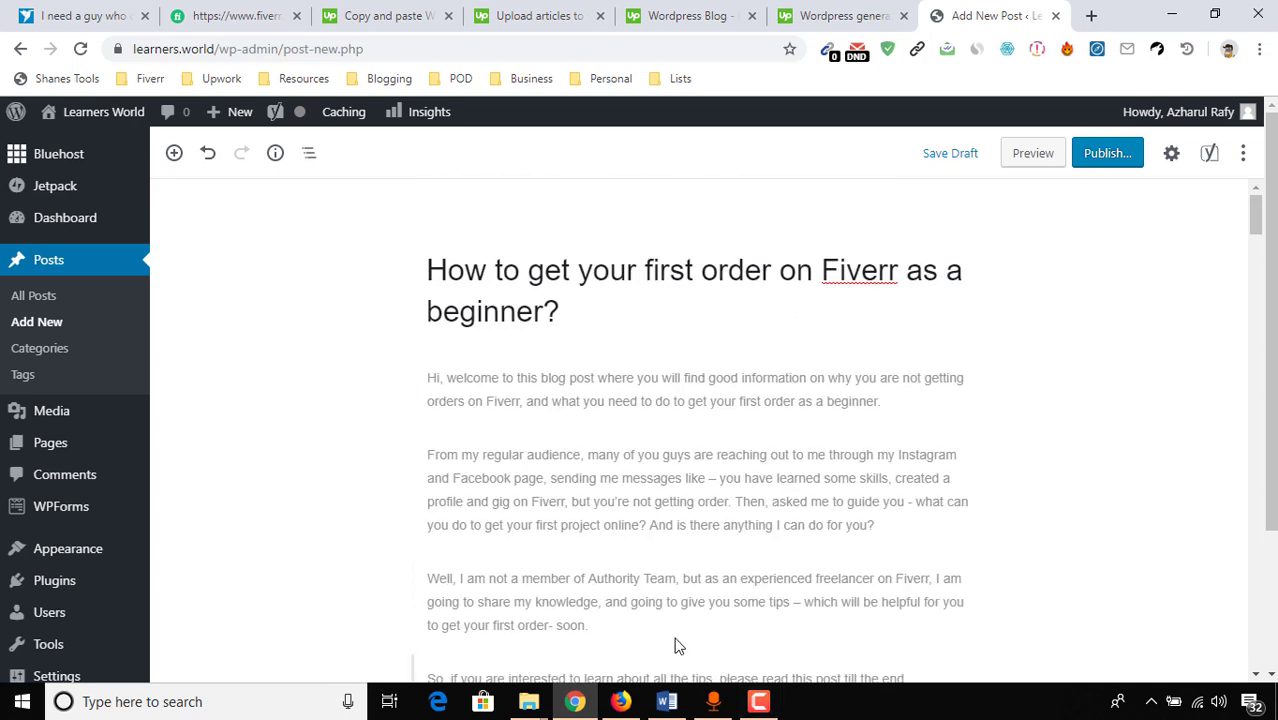
Step: Check the Upwork WordPress job's listed items: article content, headline title, additional images and featured image
{"action": "left_click", "coordinate": [810, 14]}
{"action": "double_click", "coordinate": [216, 392]}
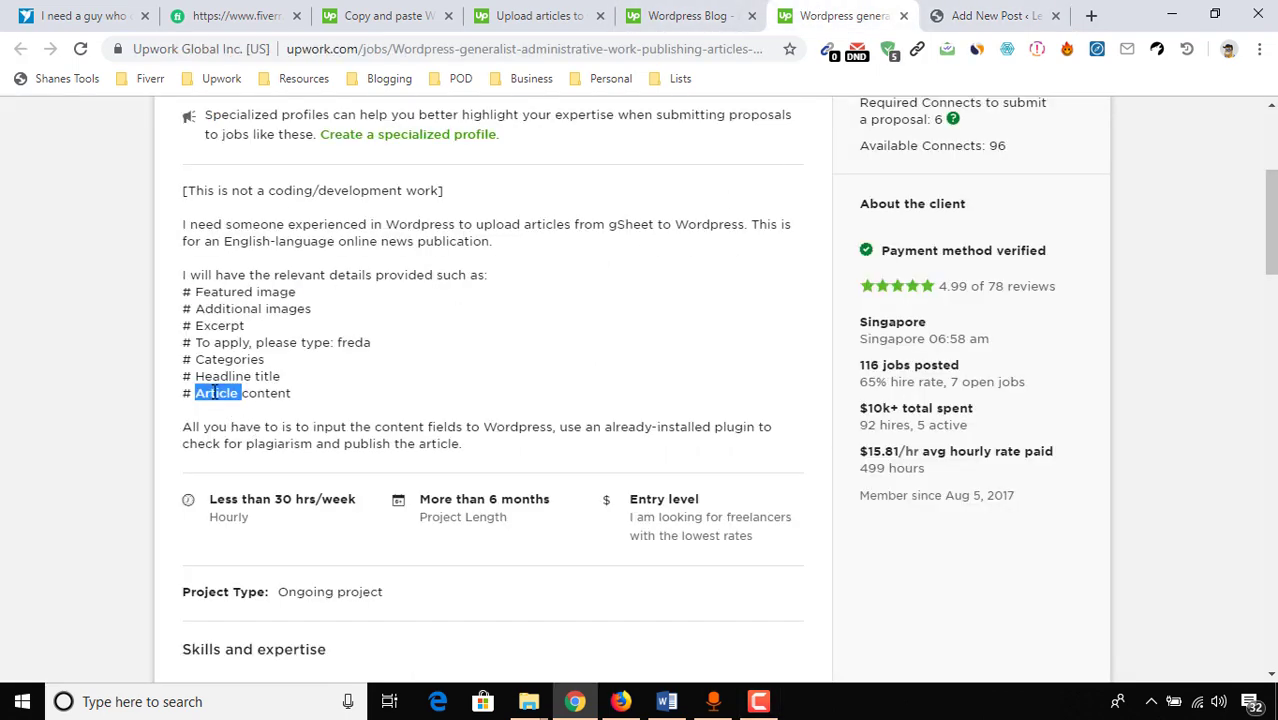
{"action": "left_click_drag", "start_coordinate": [216, 392], "coordinate": [254, 395]}
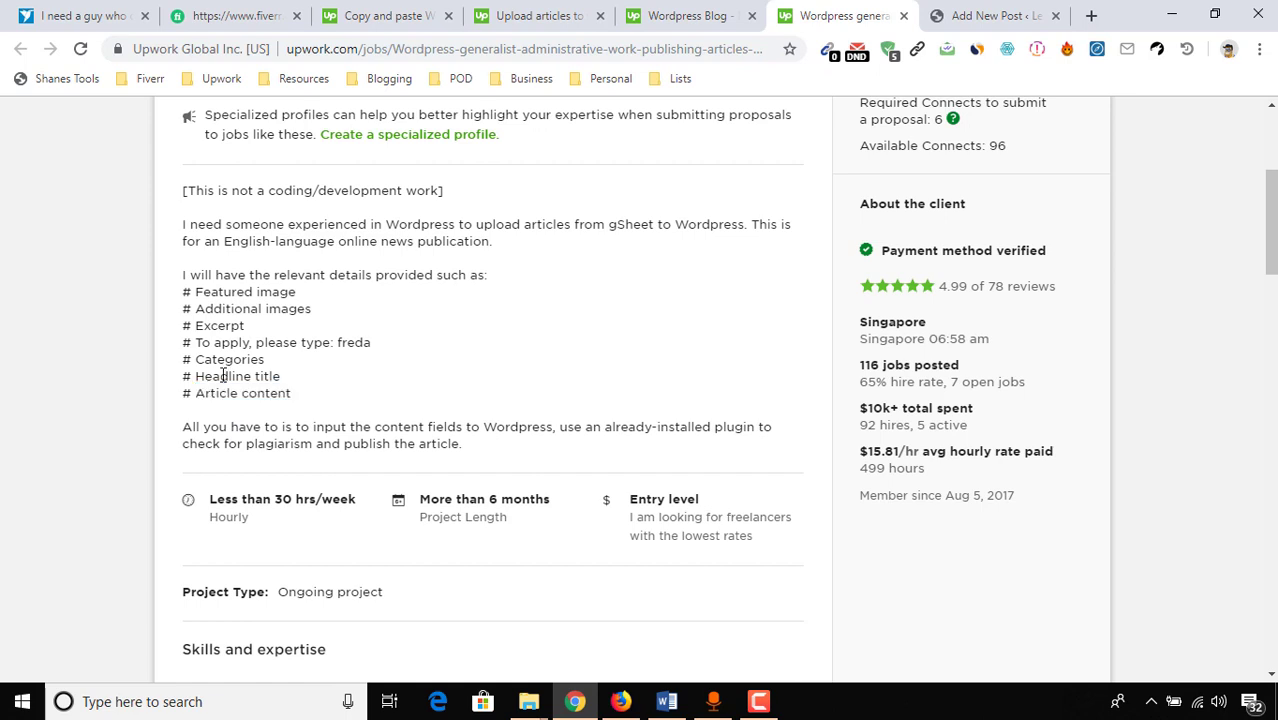
{"action": "double_click", "coordinate": [223, 376]}
{"action": "left_click_drag", "start_coordinate": [223, 376], "coordinate": [257, 382]}
{"action": "double_click", "coordinate": [225, 309]}
{"action": "left_click_drag", "start_coordinate": [225, 309], "coordinate": [283, 290]}
{"action": "double_click", "coordinate": [240, 291]}
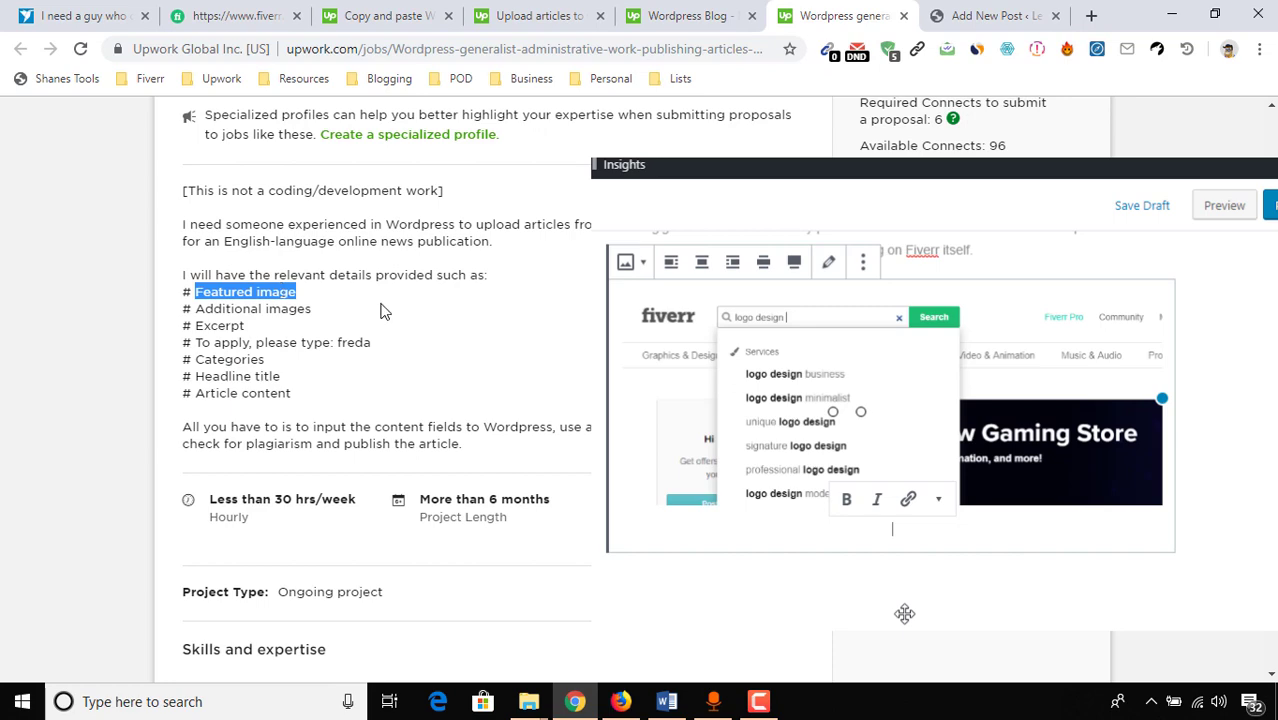
Step: Return to the post draft and open its document settings at the categories and featured image sections
{"action": "left_click", "coordinate": [985, 15]}
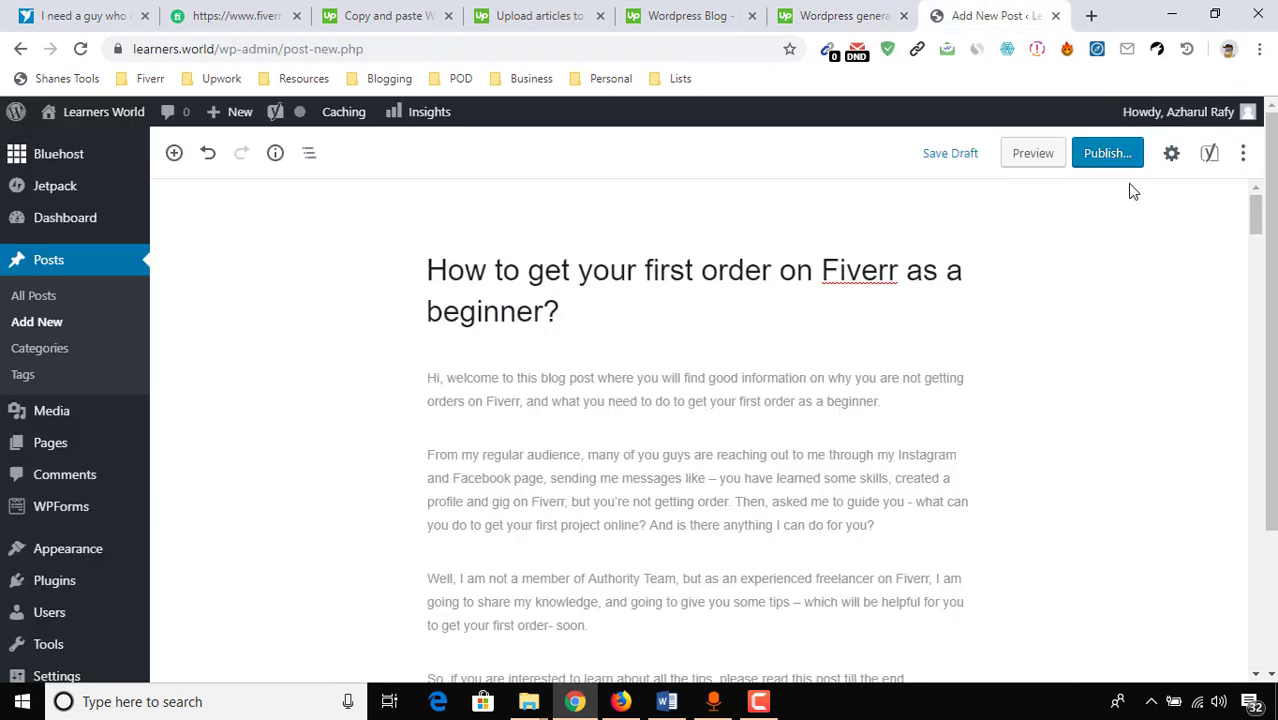
{"action": "left_click", "coordinate": [1172, 160]}
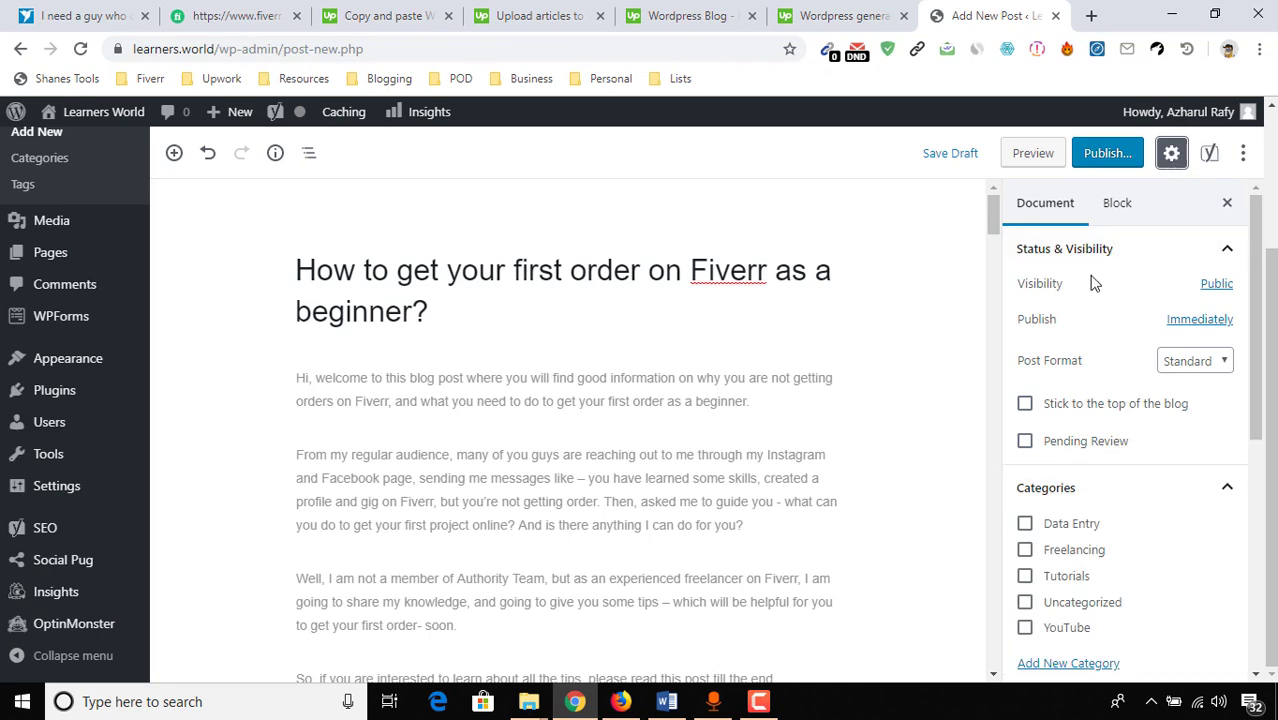
{"action": "left_click", "coordinate": [1120, 229]}
{"action": "left_click", "coordinate": [1066, 224]}
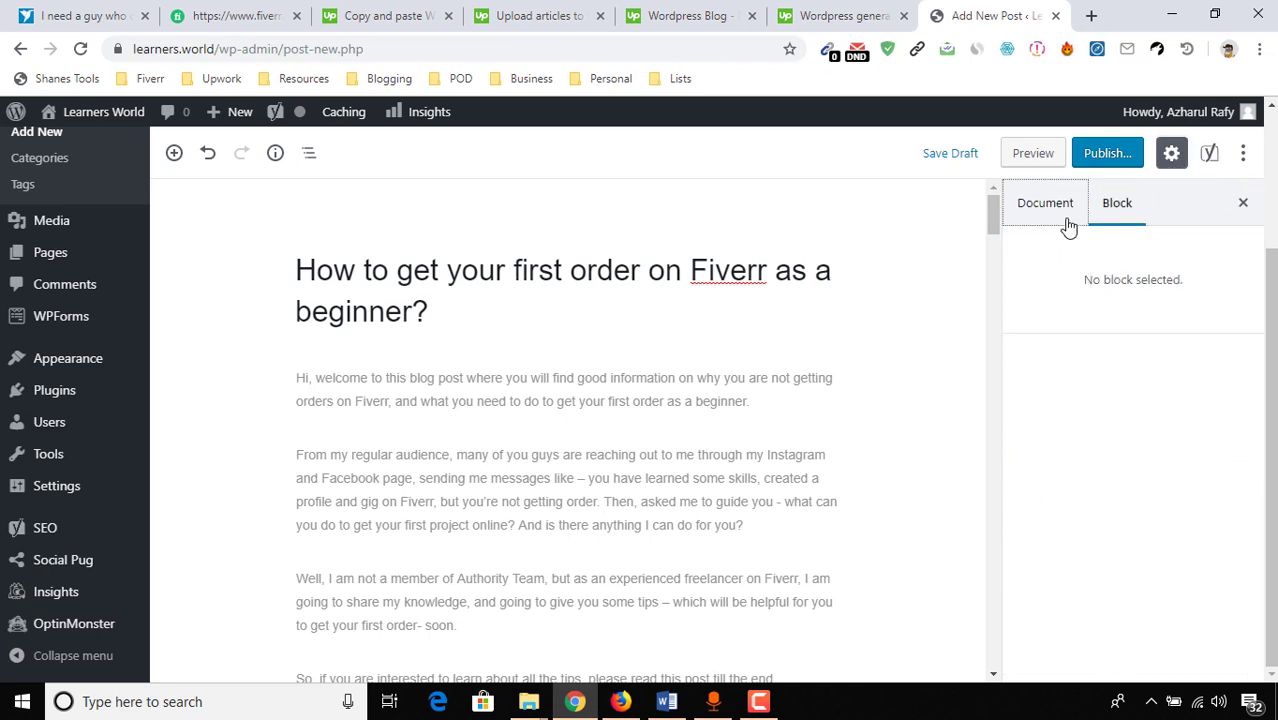
{"action": "scroll", "coordinate": [676, 400], "scroll_direction": "down", "scroll_amount": 3}
{"action": "scroll", "coordinate": [688, 382], "scroll_direction": "up", "scroll_amount": 3}
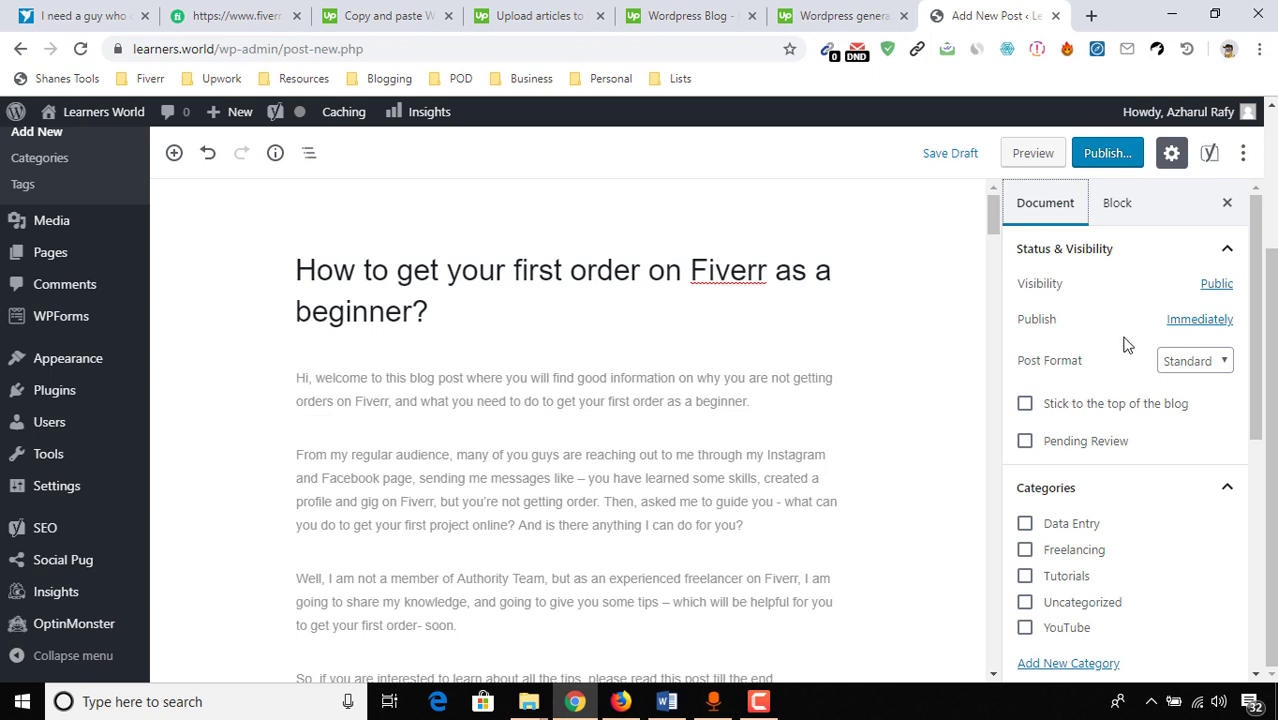
{"action": "scroll", "coordinate": [1129, 413], "scroll_direction": "down", "scroll_amount": 1}
{"action": "scroll", "coordinate": [1129, 413], "scroll_direction": "down", "scroll_amount": 2}
{"action": "scroll", "coordinate": [1147, 428], "scroll_direction": "up", "scroll_amount": 1}
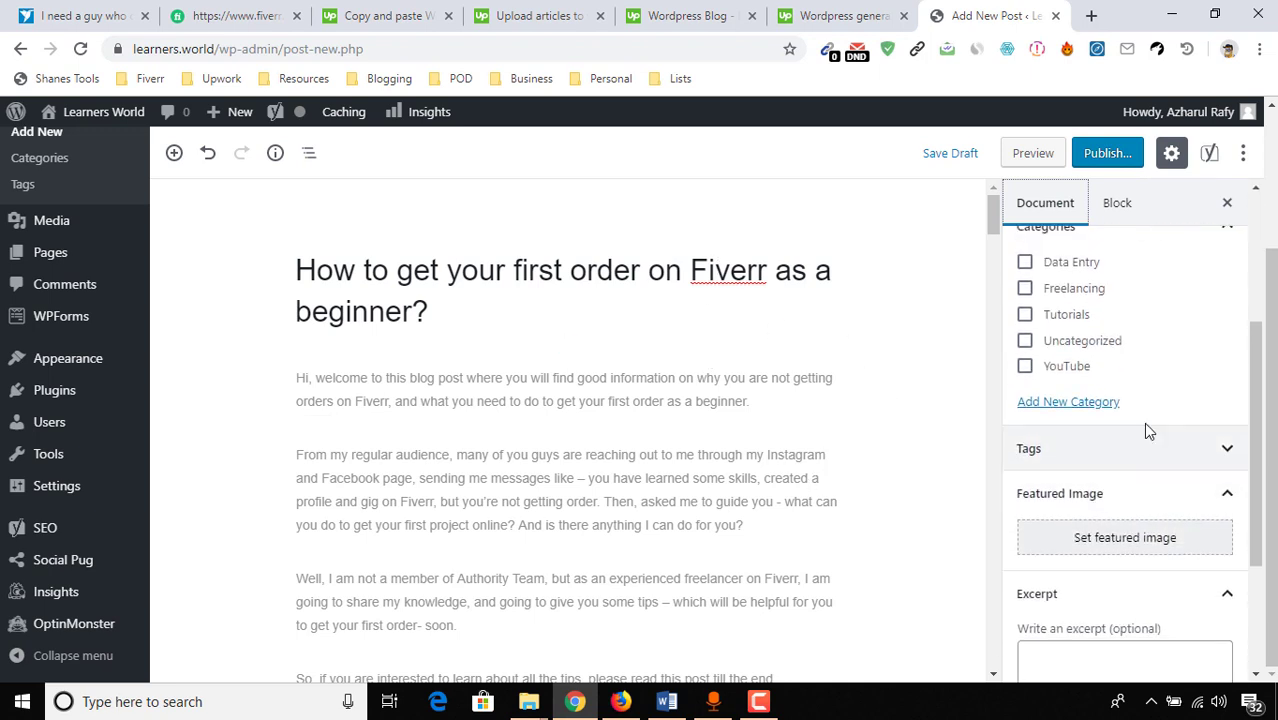
{"action": "scroll", "coordinate": [1139, 474], "scroll_direction": "down", "scroll_amount": 1}
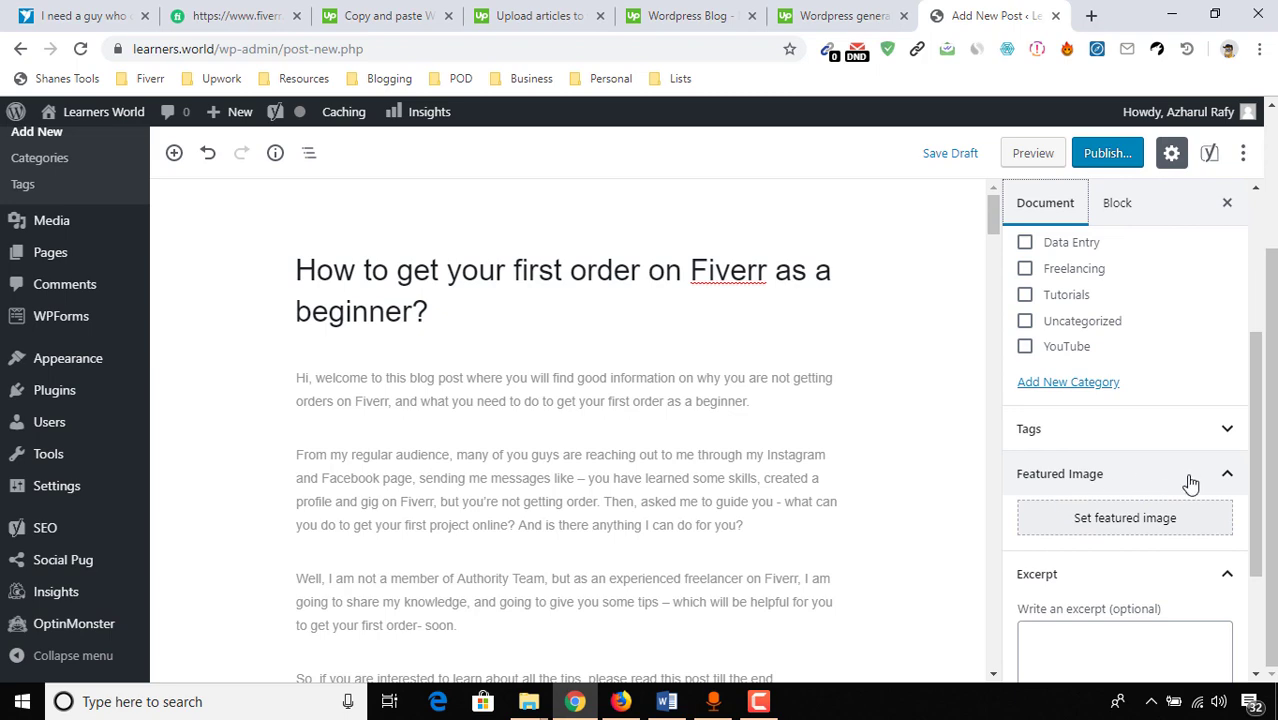
Step: Upload "How to get First Order on Fiverr.png" and set it as the post's featured image
{"action": "left_click", "coordinate": [1157, 522]}
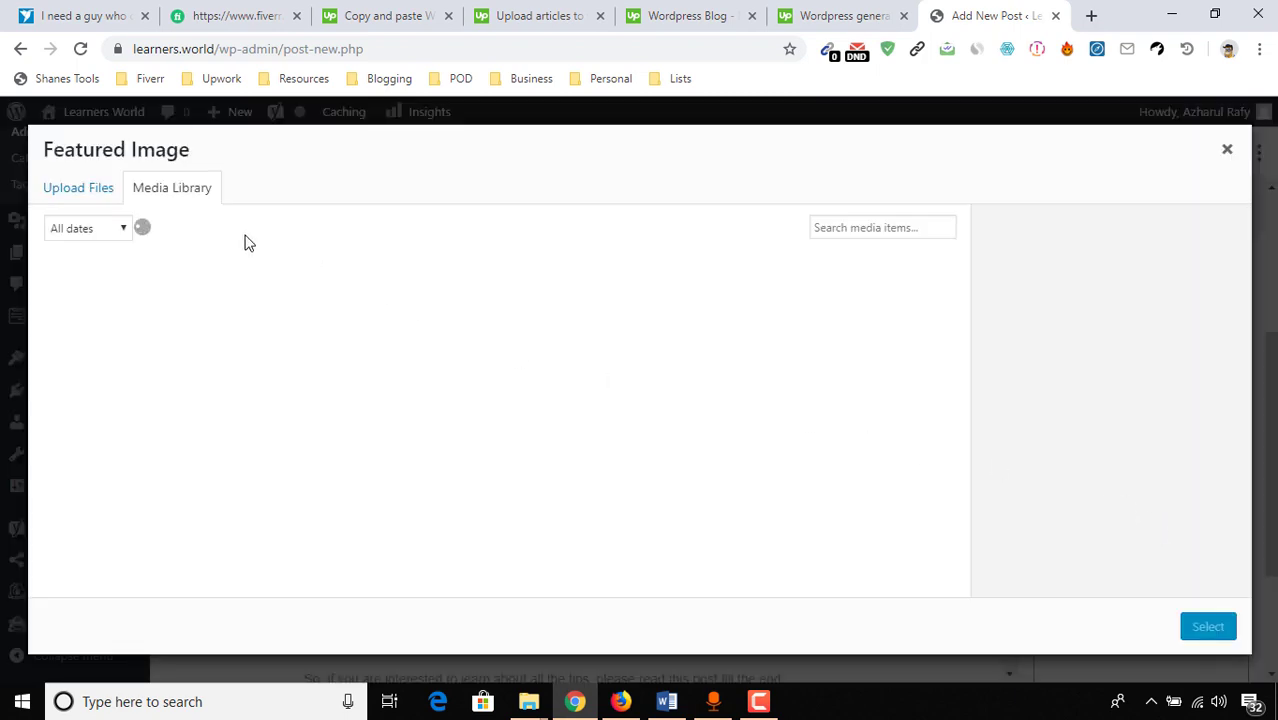
{"action": "left_click", "coordinate": [70, 197]}
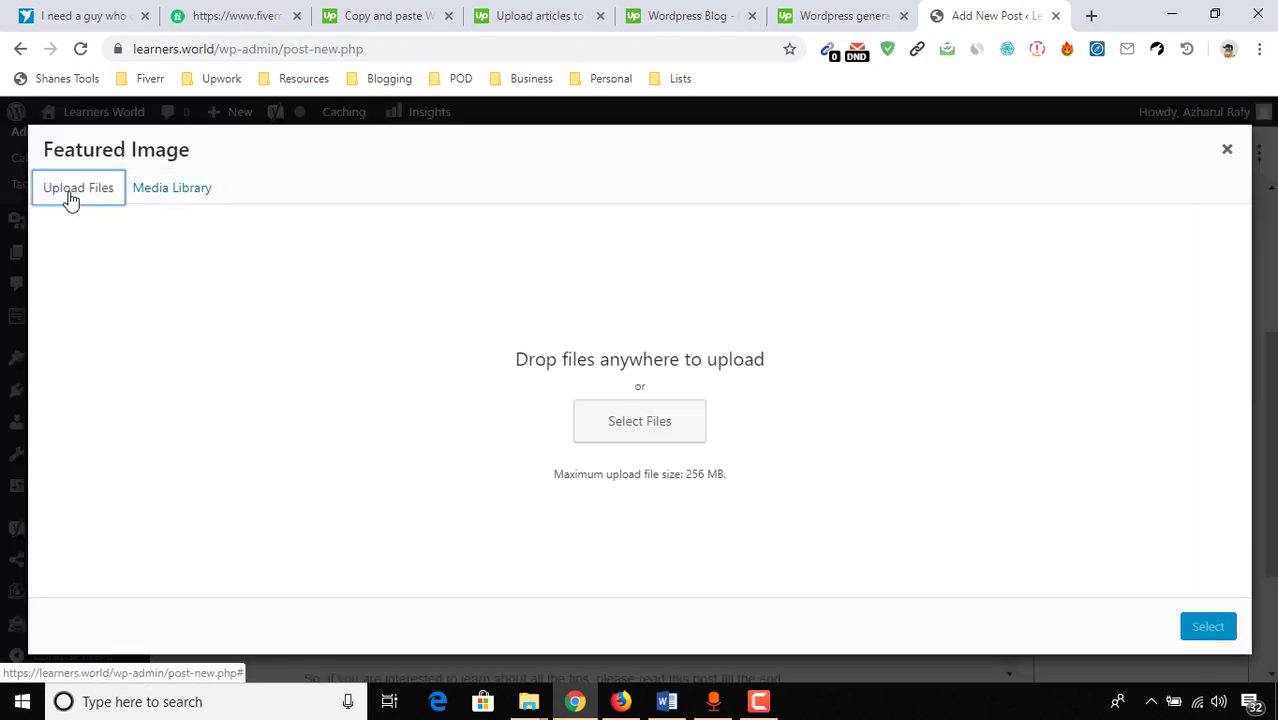
{"action": "left_click", "coordinate": [685, 419]}
{"action": "left_click", "coordinate": [699, 218]}
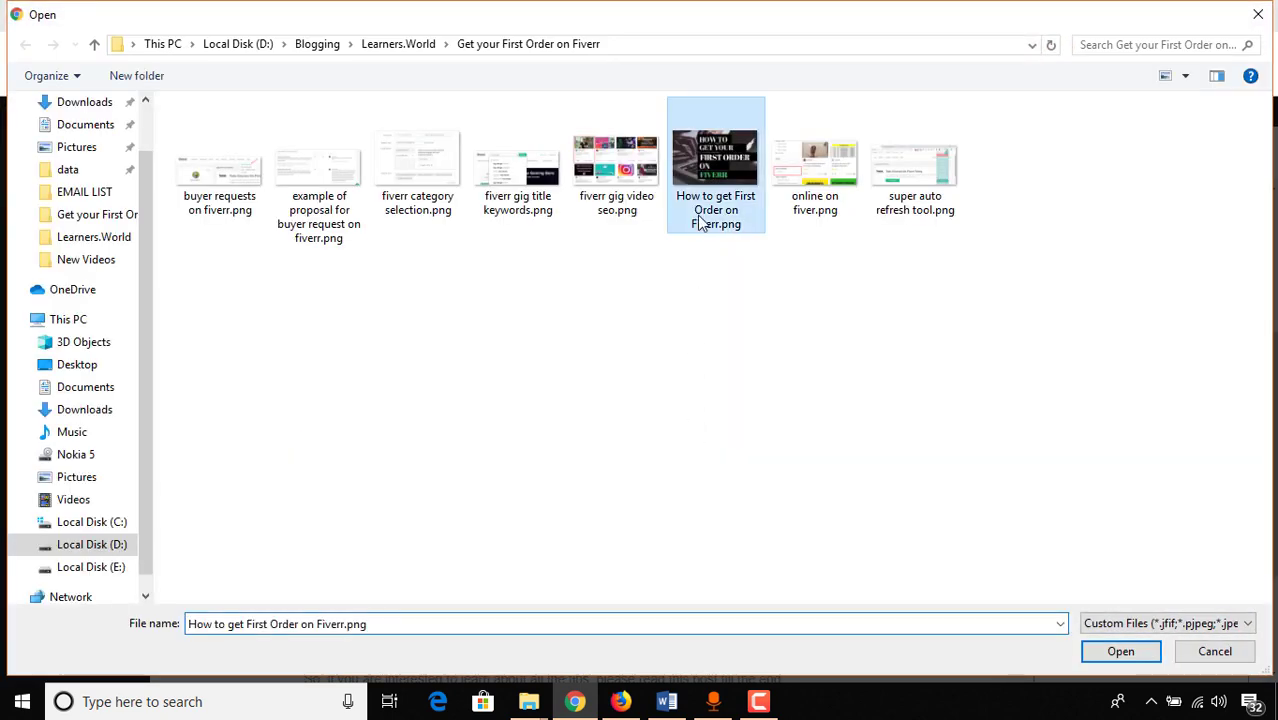
{"action": "left_click", "coordinate": [1118, 651]}
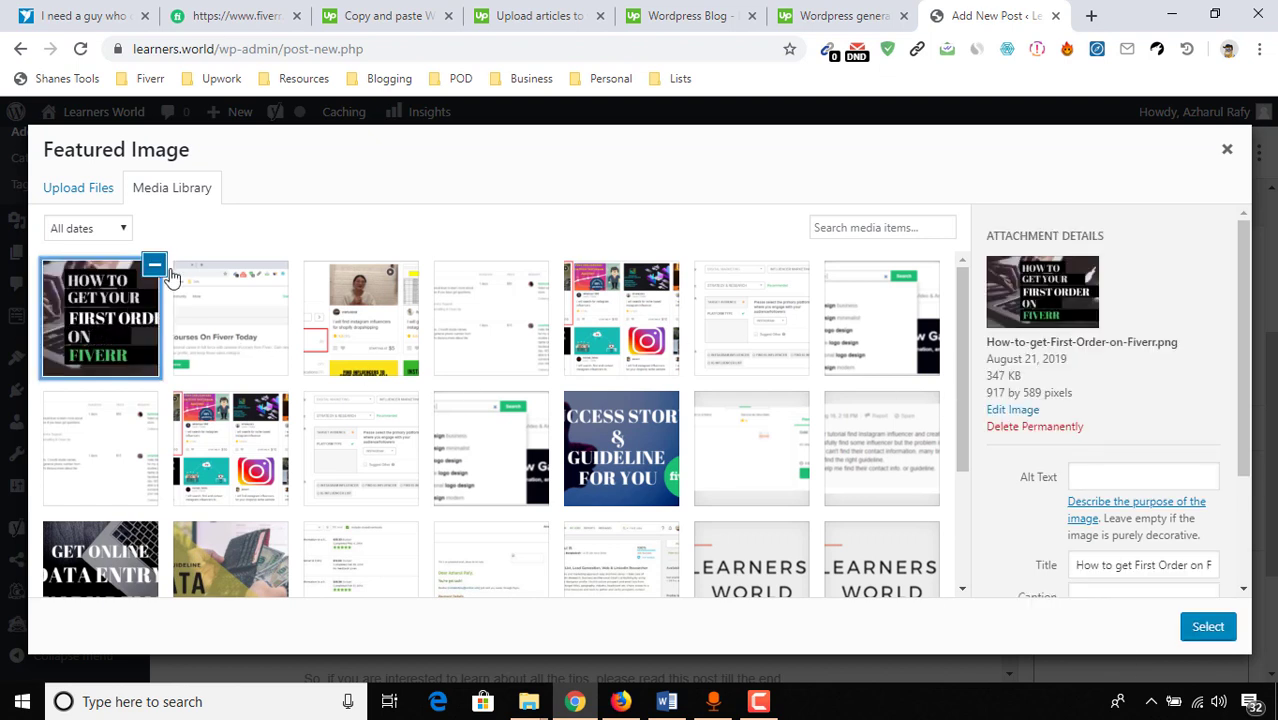
{"action": "left_click", "coordinate": [1208, 627]}
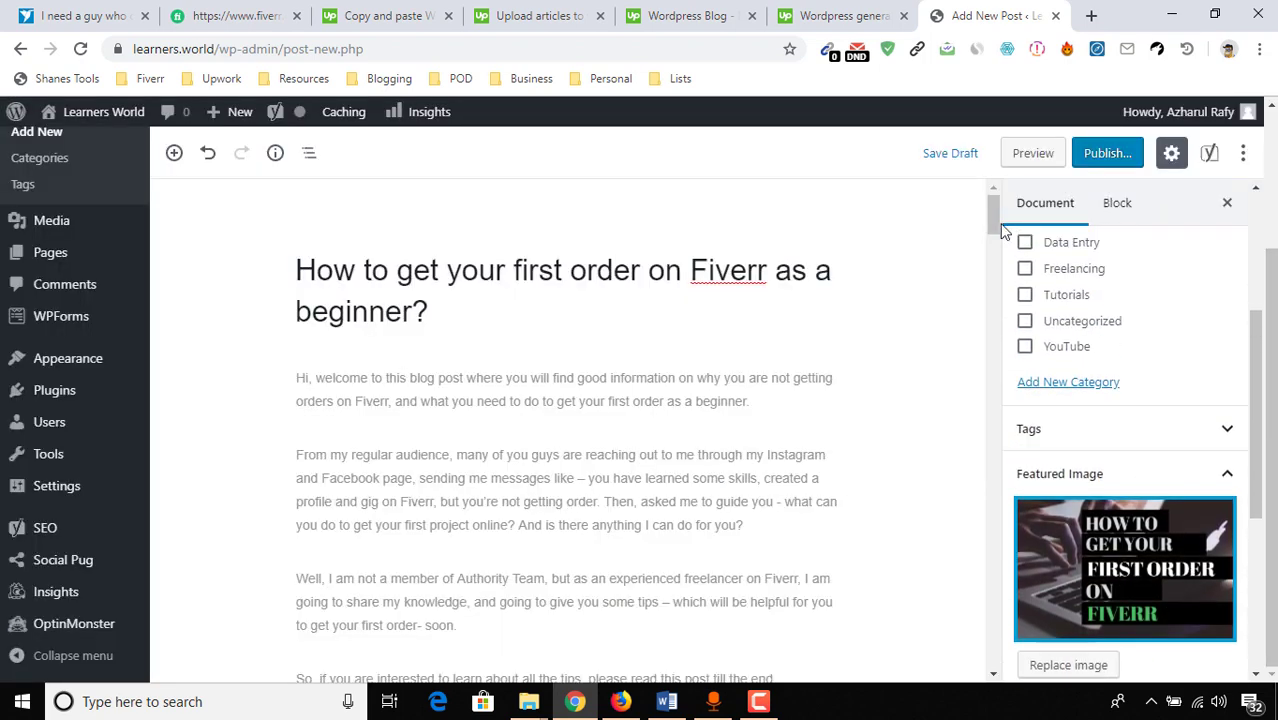
Step: Check the Categories item in the Upwork WordPress job, then assign the post draft to the Freelancing category
{"action": "left_click", "coordinate": [838, 15]}
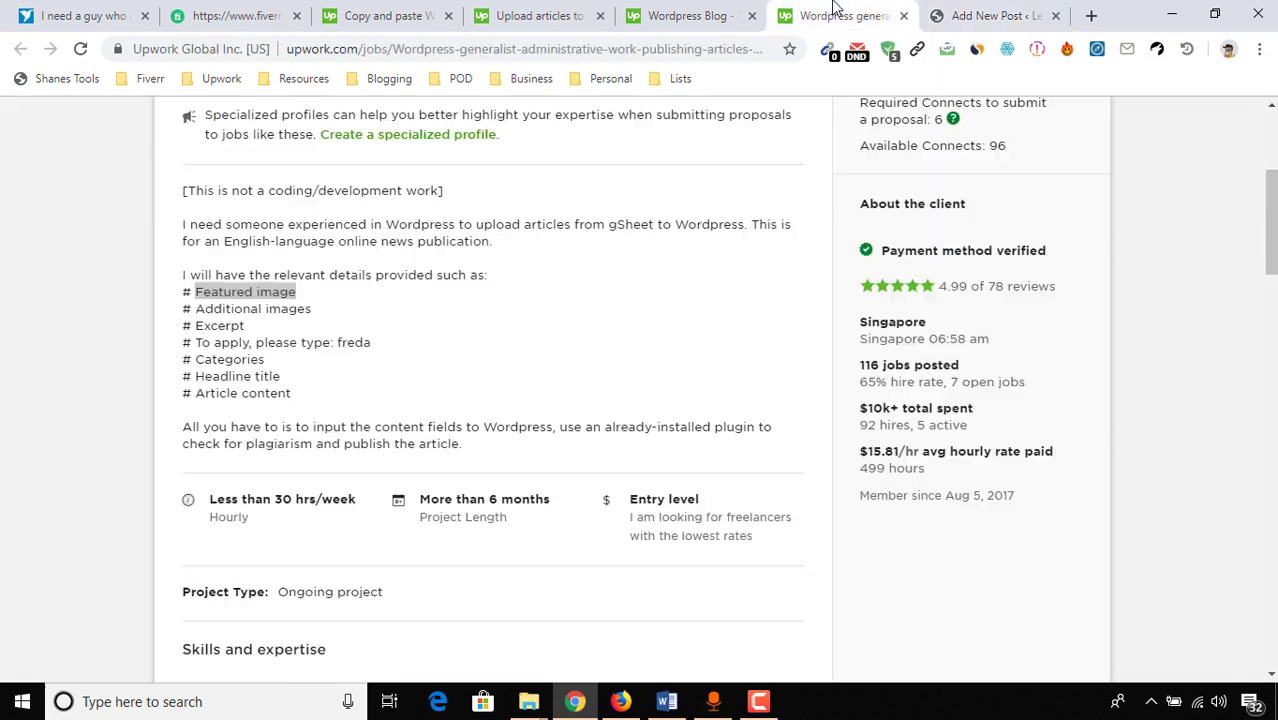
{"action": "double_click", "coordinate": [232, 359]}
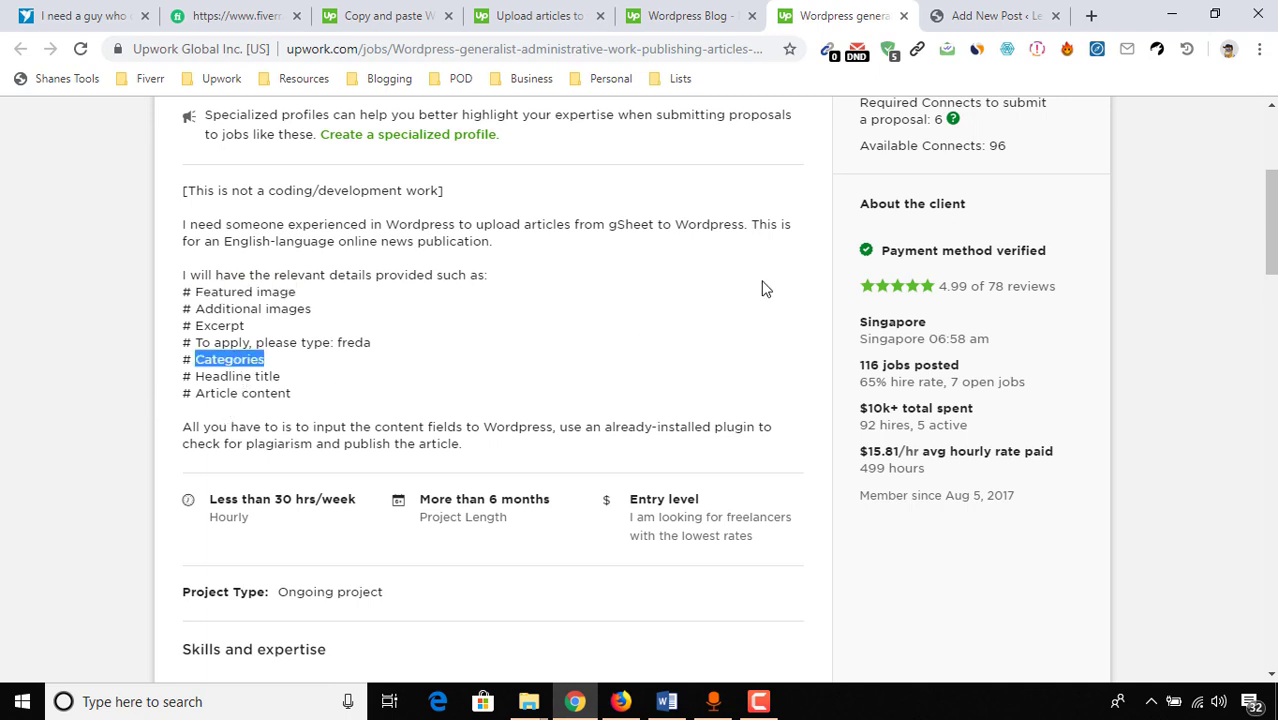
{"action": "left_click", "coordinate": [990, 15]}
{"action": "scroll", "coordinate": [1146, 334], "scroll_direction": "up", "scroll_amount": 2}
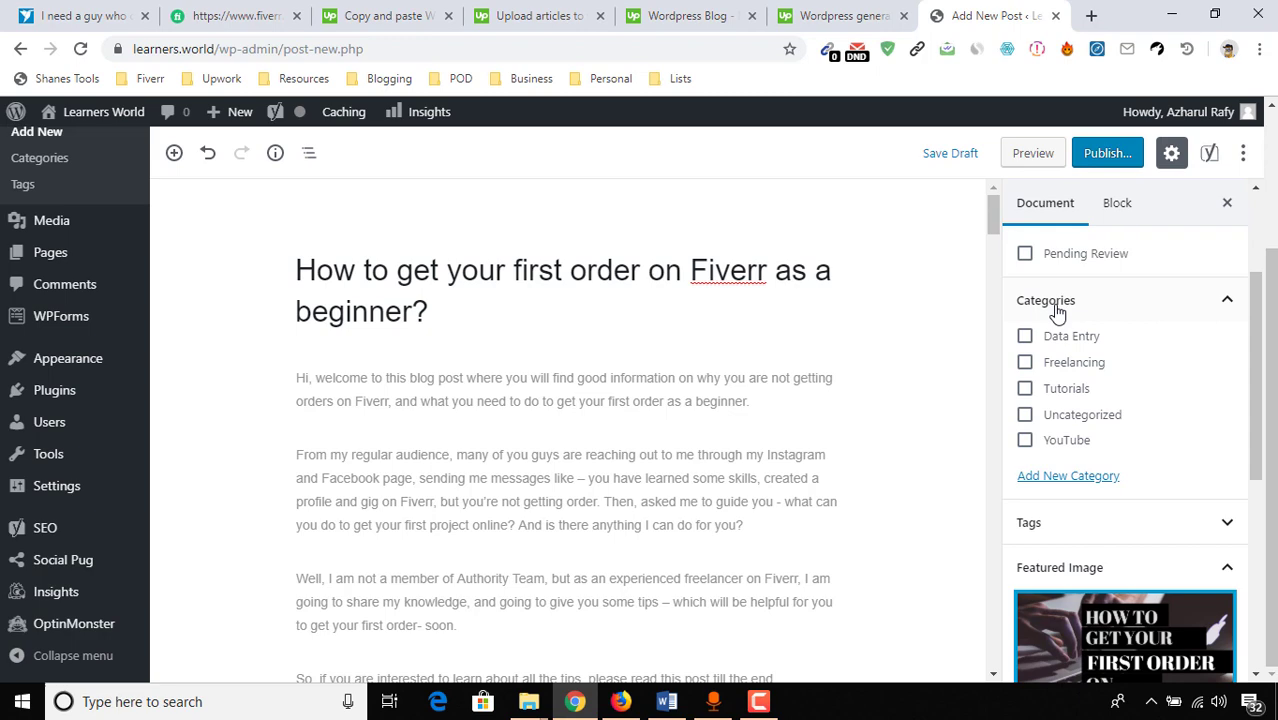
{"action": "scroll", "coordinate": [500, 380], "scroll_direction": "down", "scroll_amount": 3}
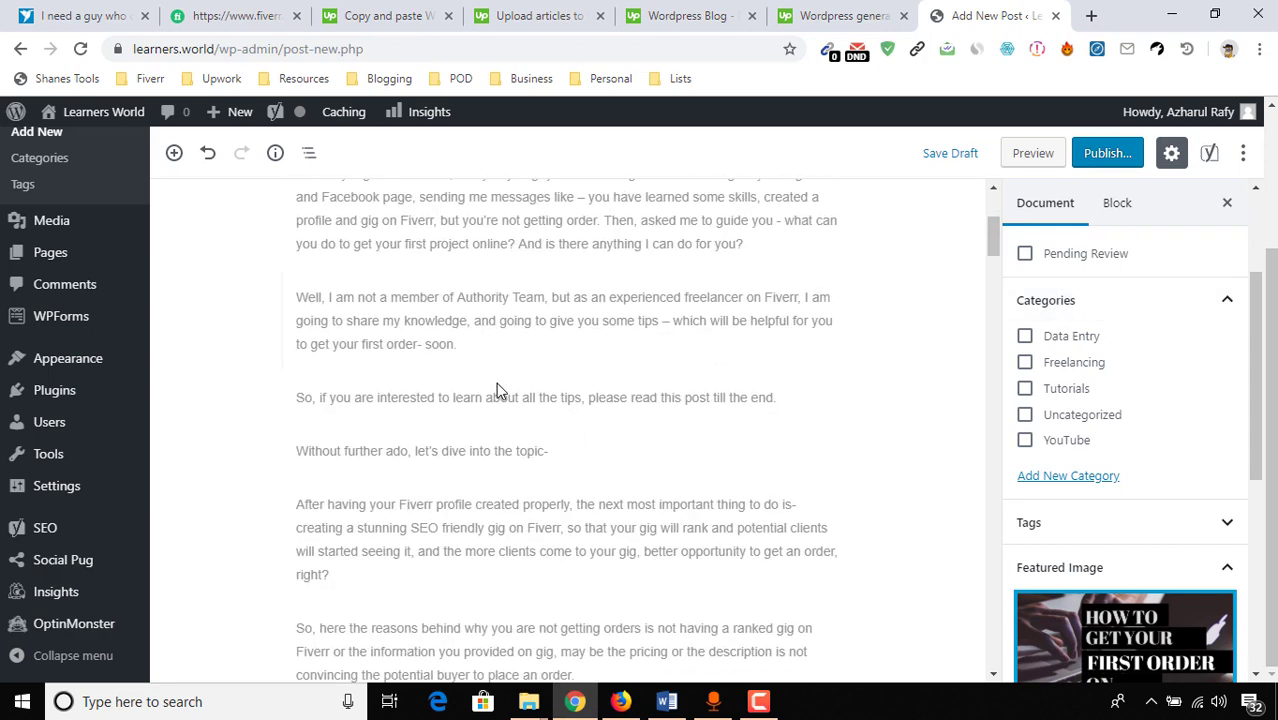
{"action": "scroll", "coordinate": [520, 400], "scroll_direction": "up", "scroll_amount": 3}
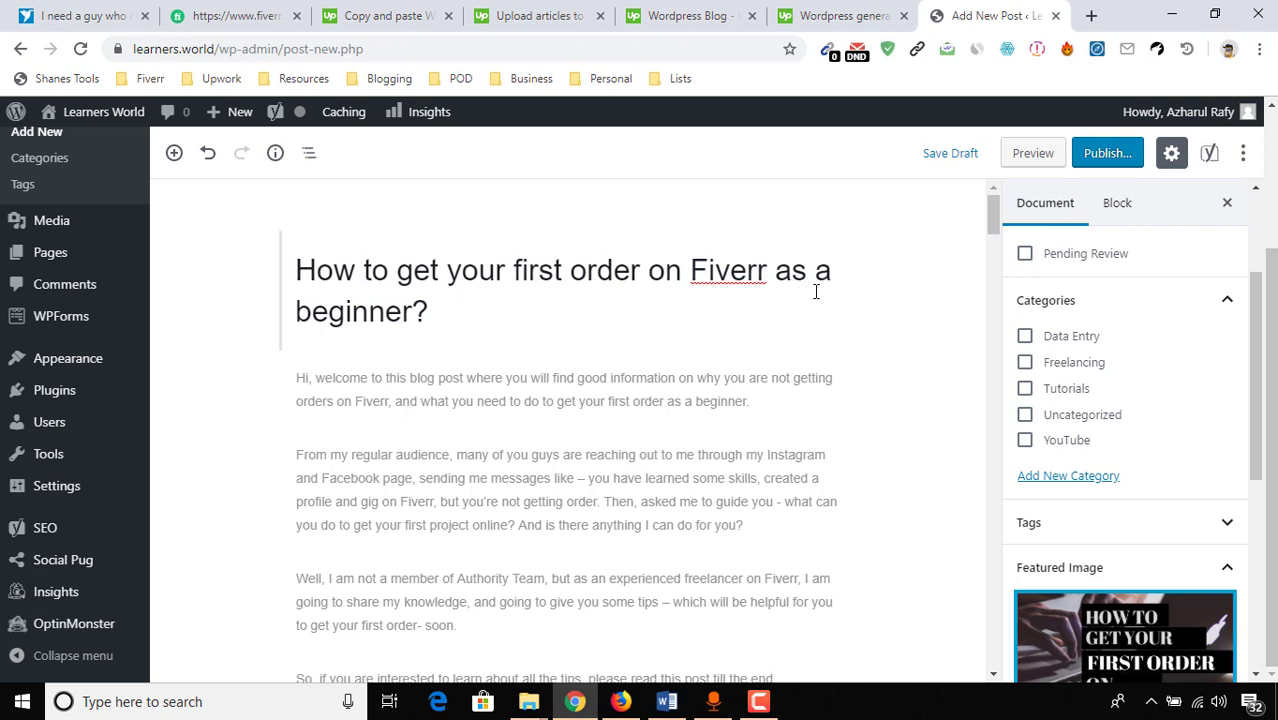
{"action": "left_click", "coordinate": [1025, 364]}
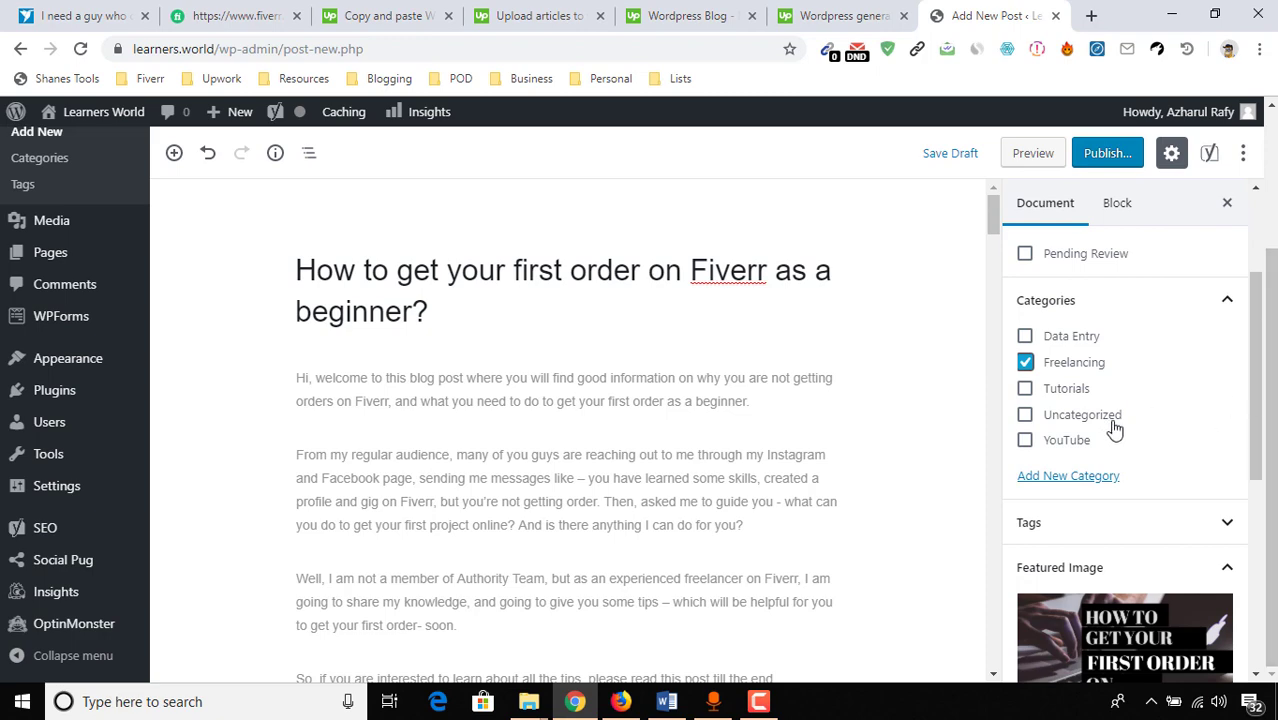
Step: Review the post's body past the pricing section and examine the Instagram and Facebook page mentions in the second paragraph
{"action": "scroll", "coordinate": [1112, 428], "scroll_direction": "down", "scroll_amount": 3}
{"action": "scroll", "coordinate": [1090, 446], "scroll_direction": "up", "scroll_amount": 3}
{"action": "scroll", "coordinate": [826, 467], "scroll_direction": "down", "scroll_amount": 15}
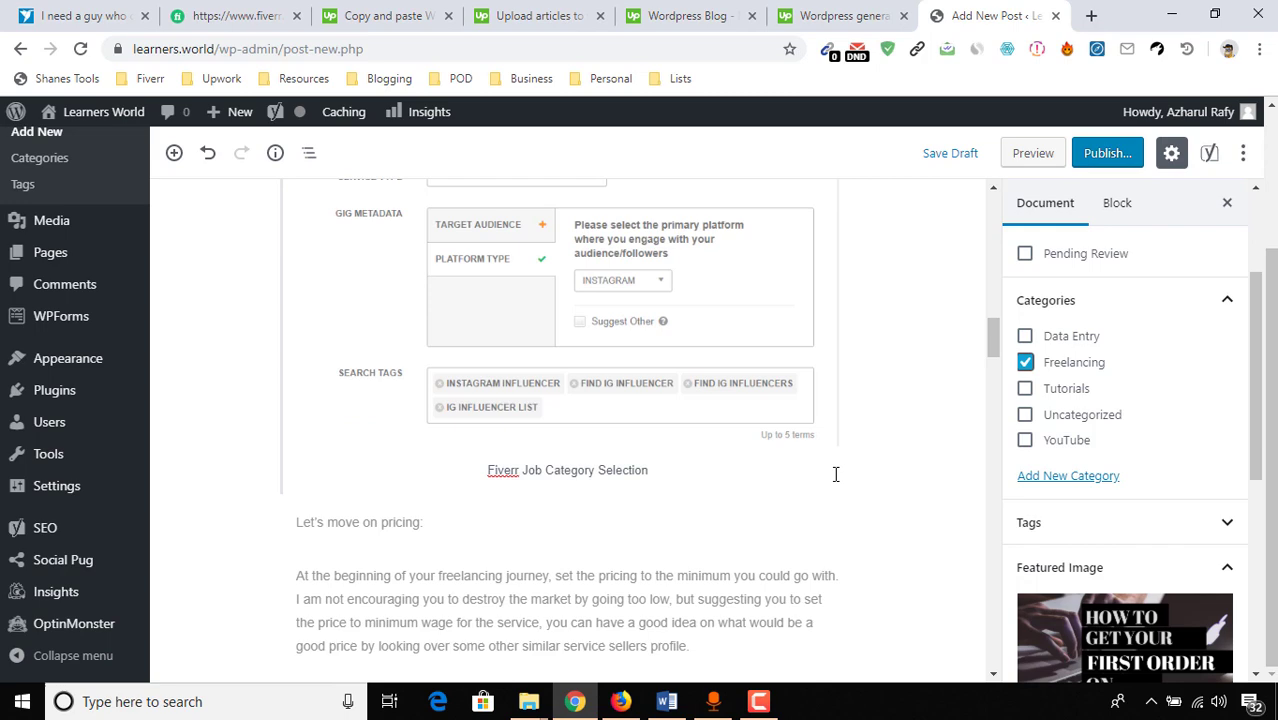
{"action": "scroll", "coordinate": [836, 474], "scroll_direction": "down", "scroll_amount": 5}
{"action": "scroll", "coordinate": [850, 460], "scroll_direction": "up", "scroll_amount": 20}
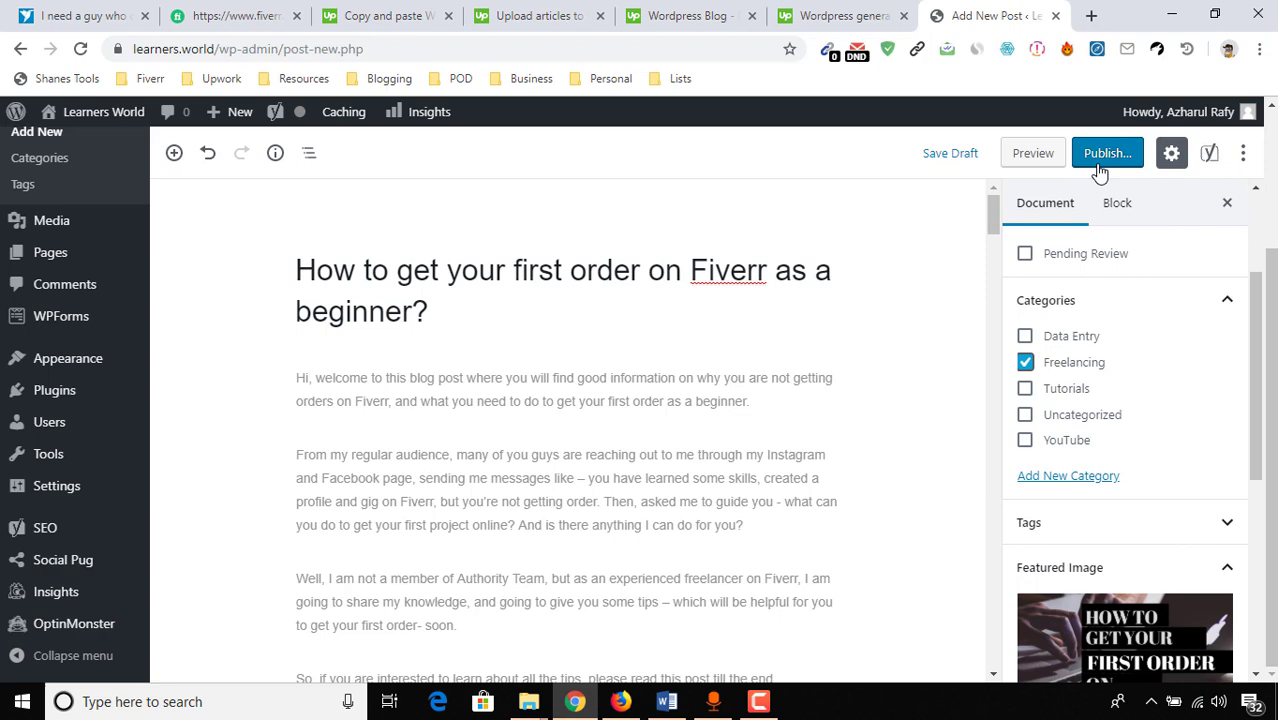
{"action": "scroll", "coordinate": [740, 410], "scroll_direction": "down", "scroll_amount": 4}
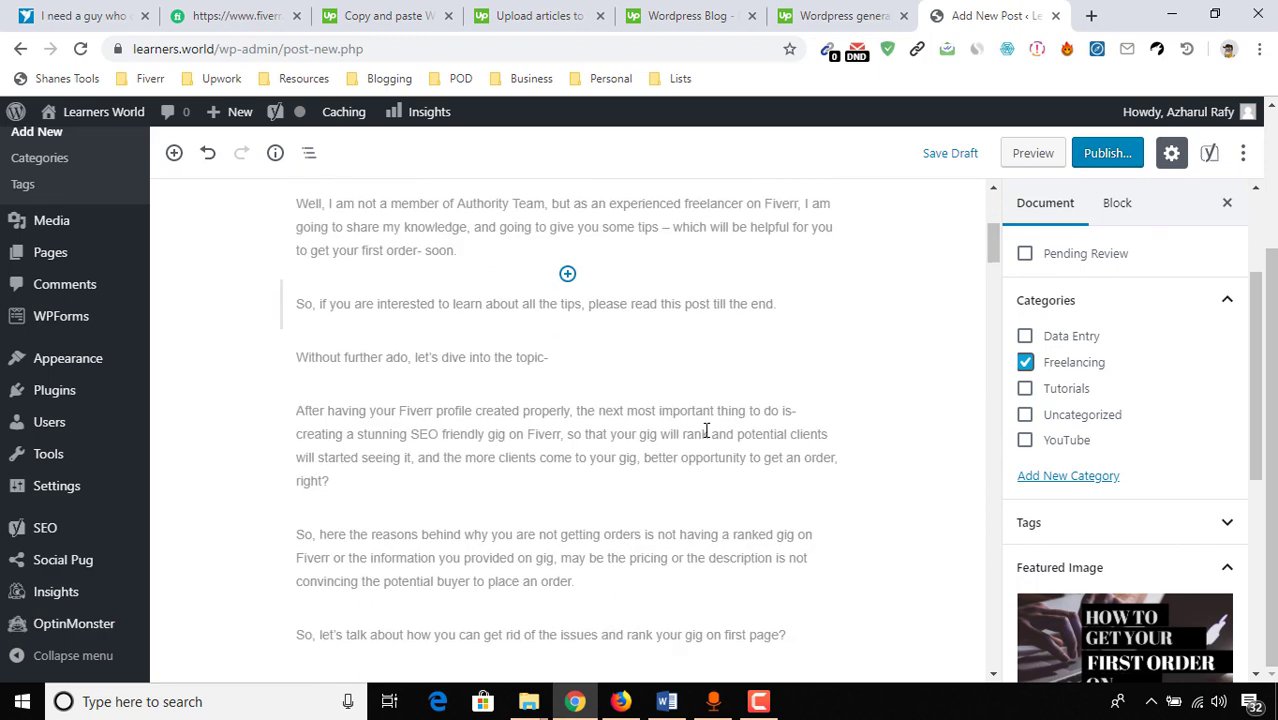
{"action": "scroll", "coordinate": [705, 422], "scroll_direction": "up", "scroll_amount": 3}
{"action": "left_click", "coordinate": [790, 361]}
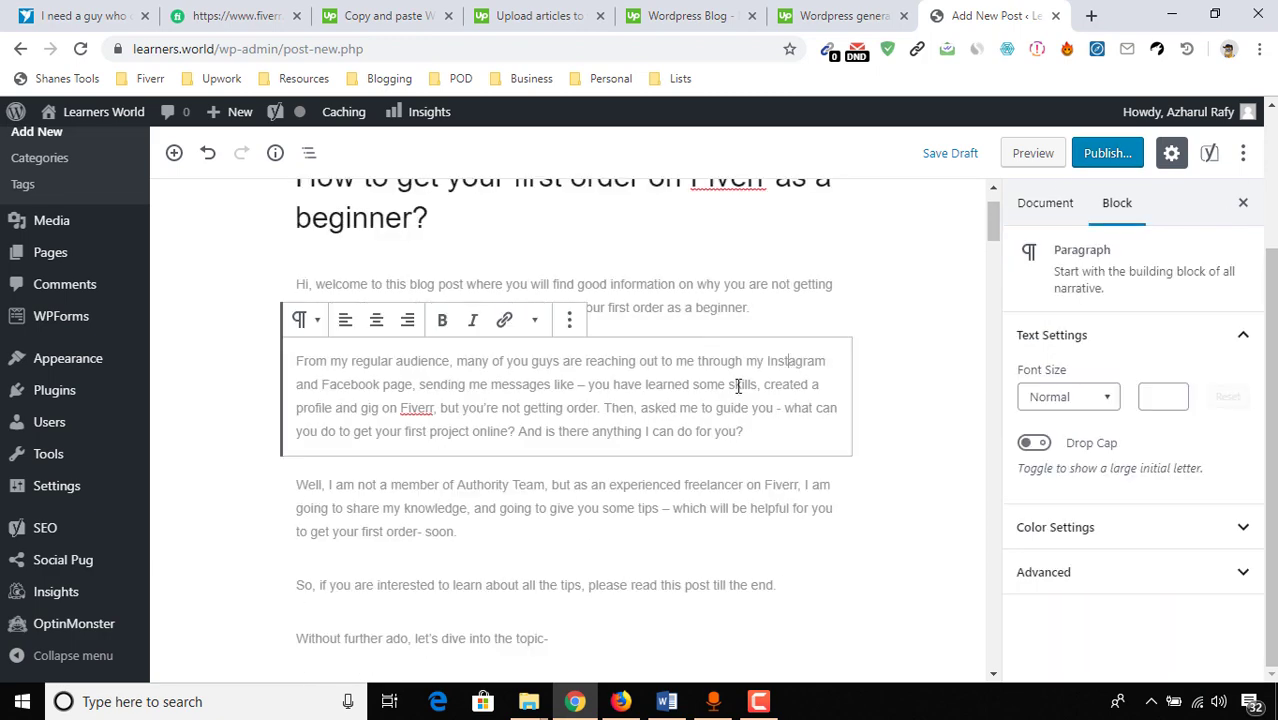
{"action": "left_click_drag", "start_coordinate": [374, 388], "coordinate": [412, 386]}
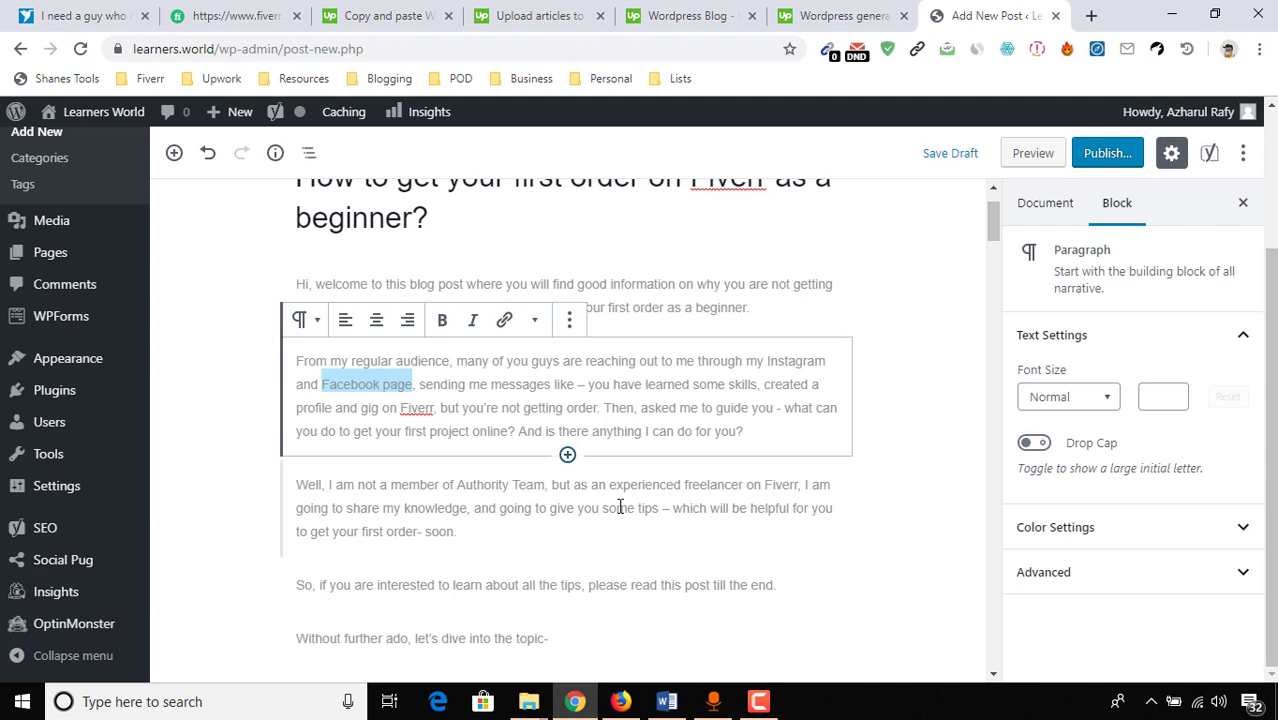
{"action": "left_click", "coordinate": [791, 365]}
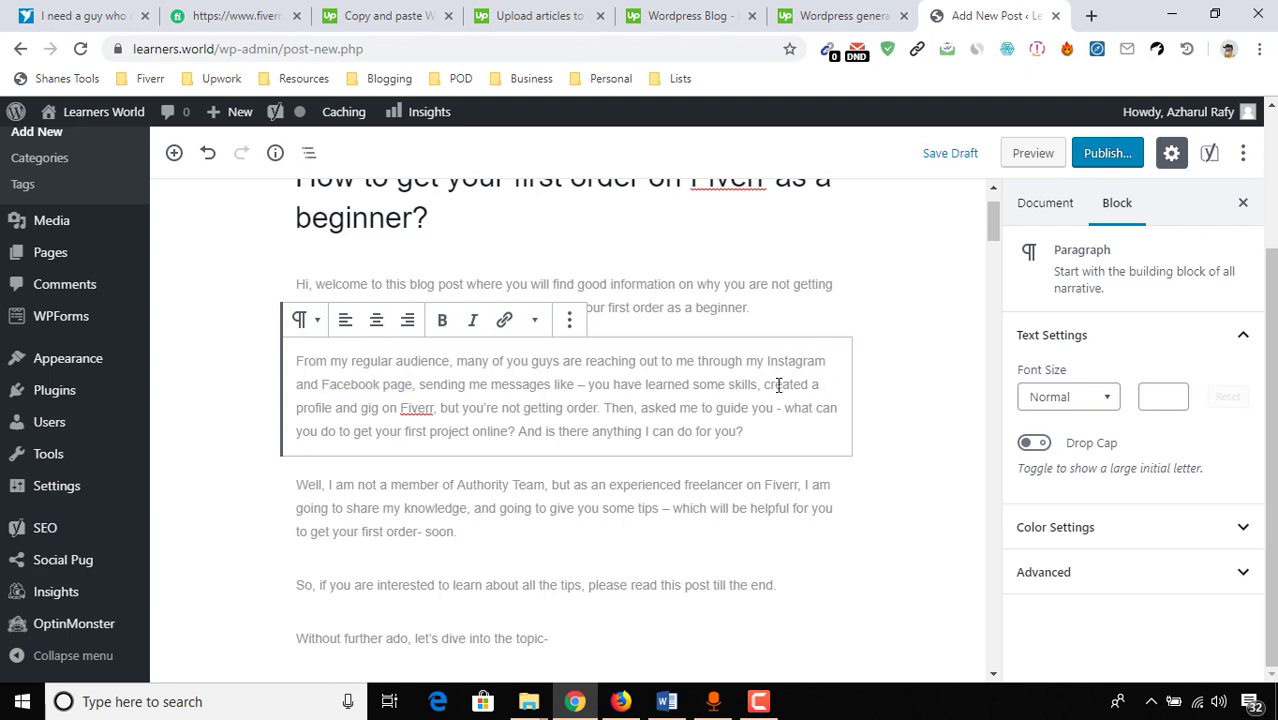
Step: Open the author's Instagram profile in a new browser tab, copy its URL and return to the post draft
{"action": "left_click", "coordinate": [1092, 15]}
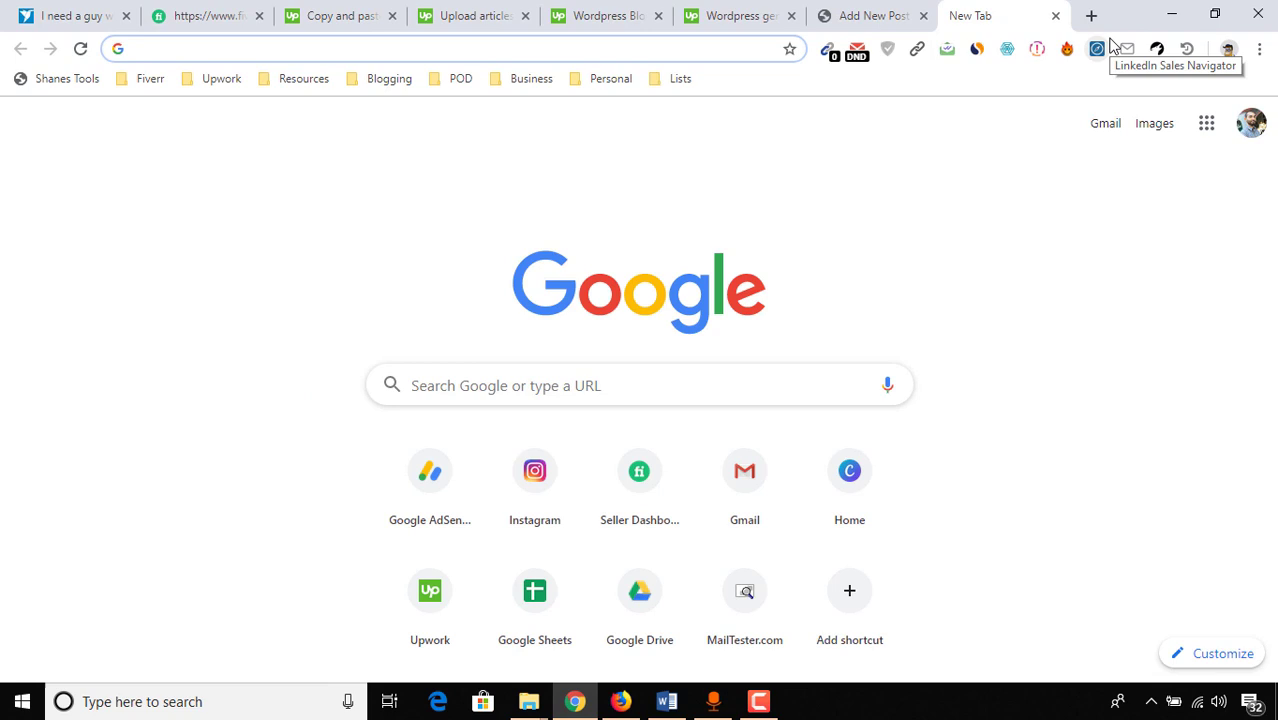
{"action": "type", "text": "f"}
{"action": "key", "text": "BackSpace"}
{"action": "key", "text": "BackSpace"}
{"action": "type", "text": "in"}
{"action": "key", "text": "Return"}
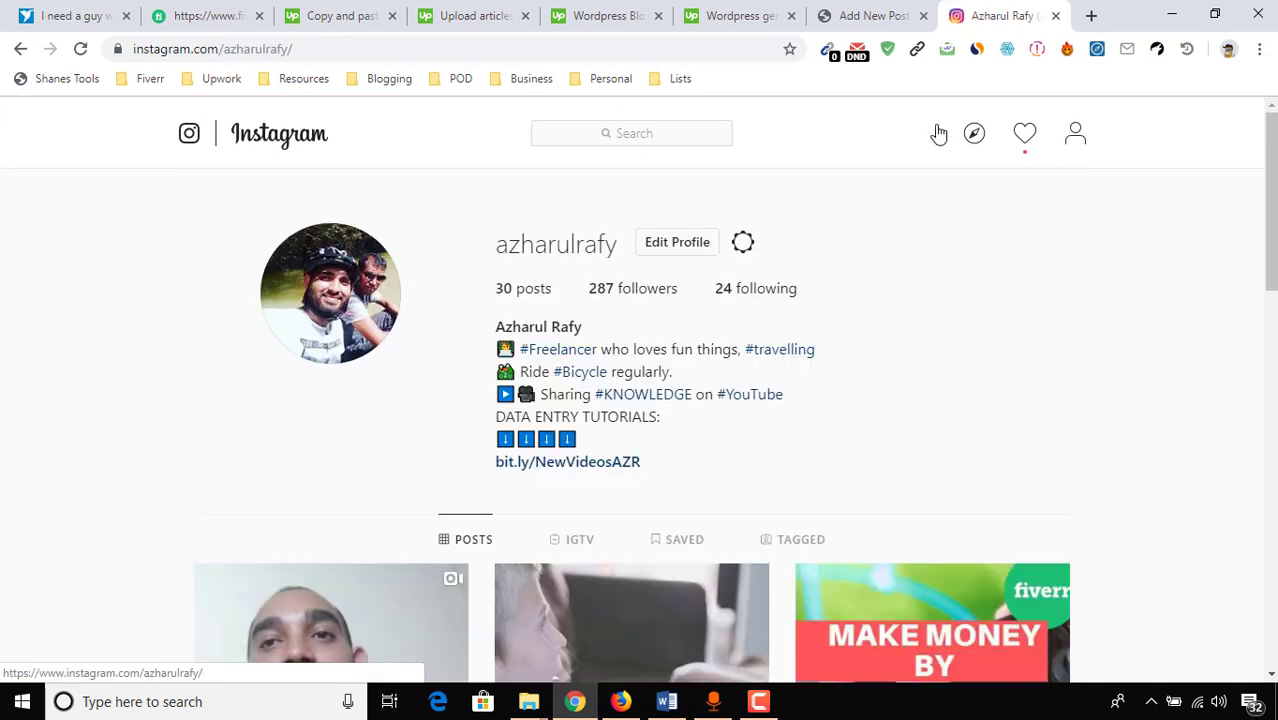
{"action": "left_click", "coordinate": [485, 50]}
{"action": "key", "text": "ctrl+c"}
{"action": "key", "text": "BackSpace"}
{"action": "left_click", "coordinate": [870, 16]}
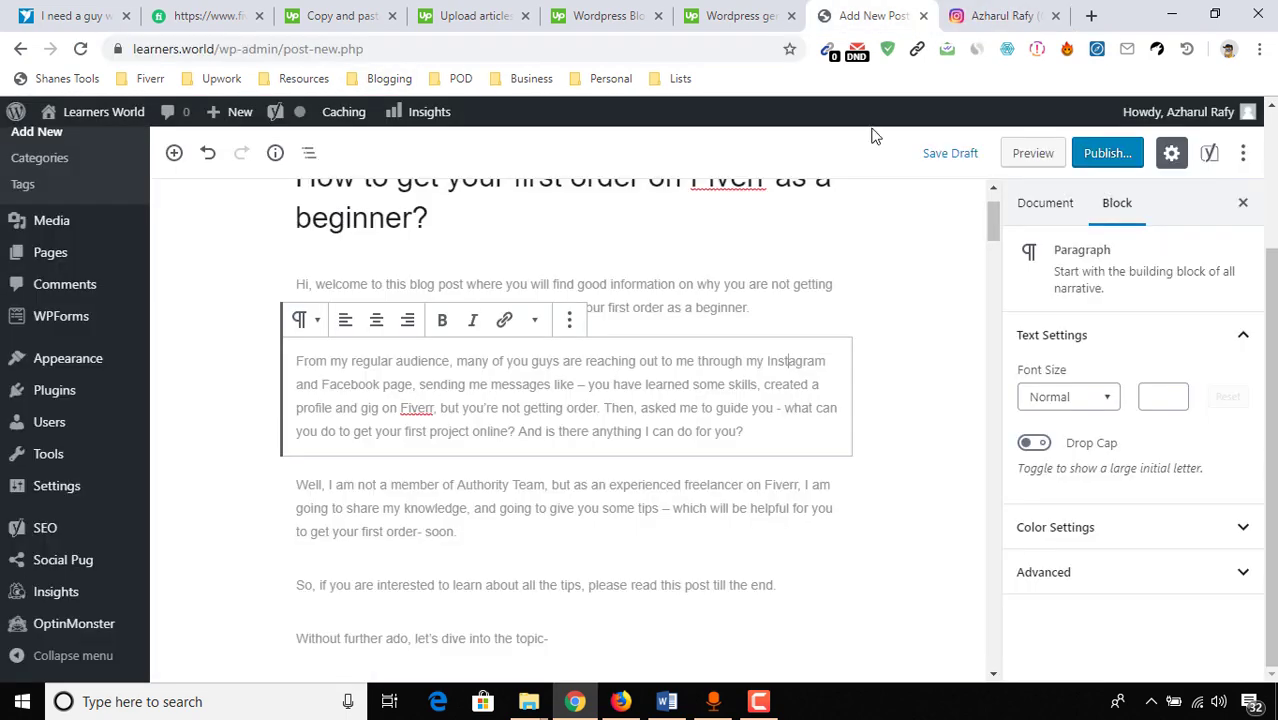
Step: Link the word "Instagram" in the second paragraph to the copied profile URL, set to open in a new tab
{"action": "double_click", "coordinate": [782, 354]}
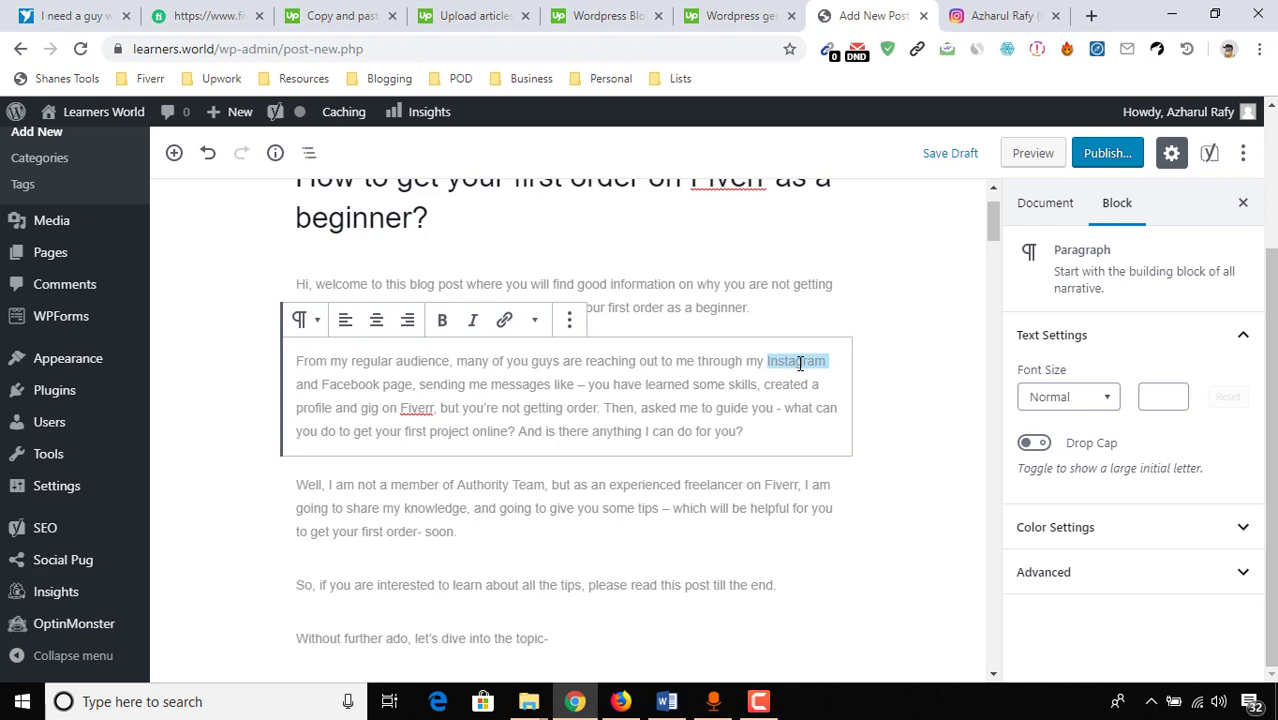
{"action": "left_click", "coordinate": [505, 320]}
{"action": "key", "text": "ctrl+v"}
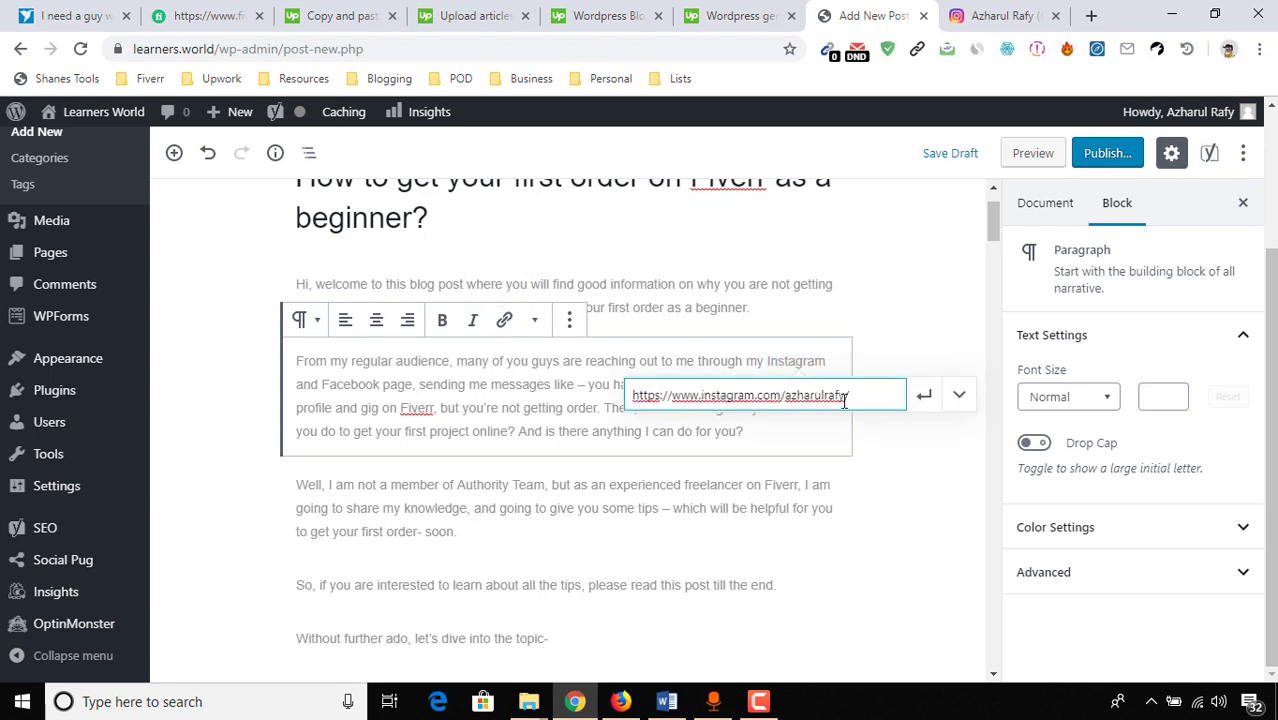
{"action": "left_click", "coordinate": [959, 395]}
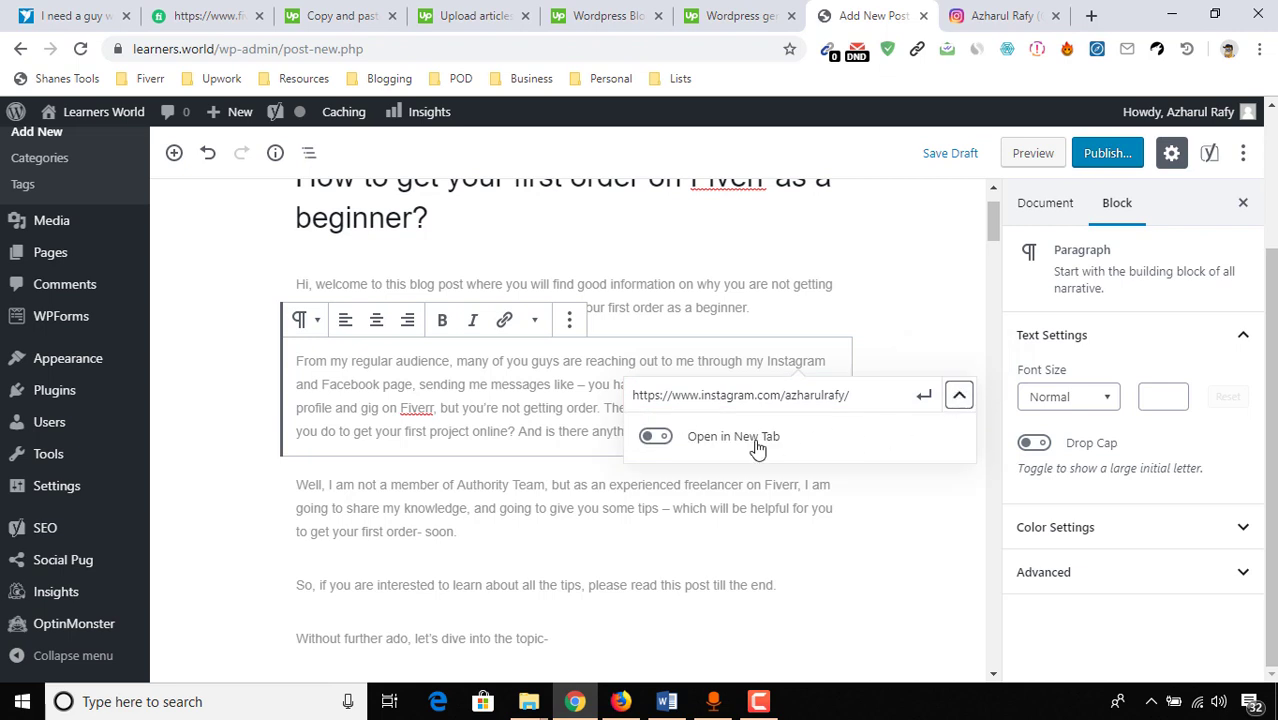
{"action": "left_click", "coordinate": [665, 441]}
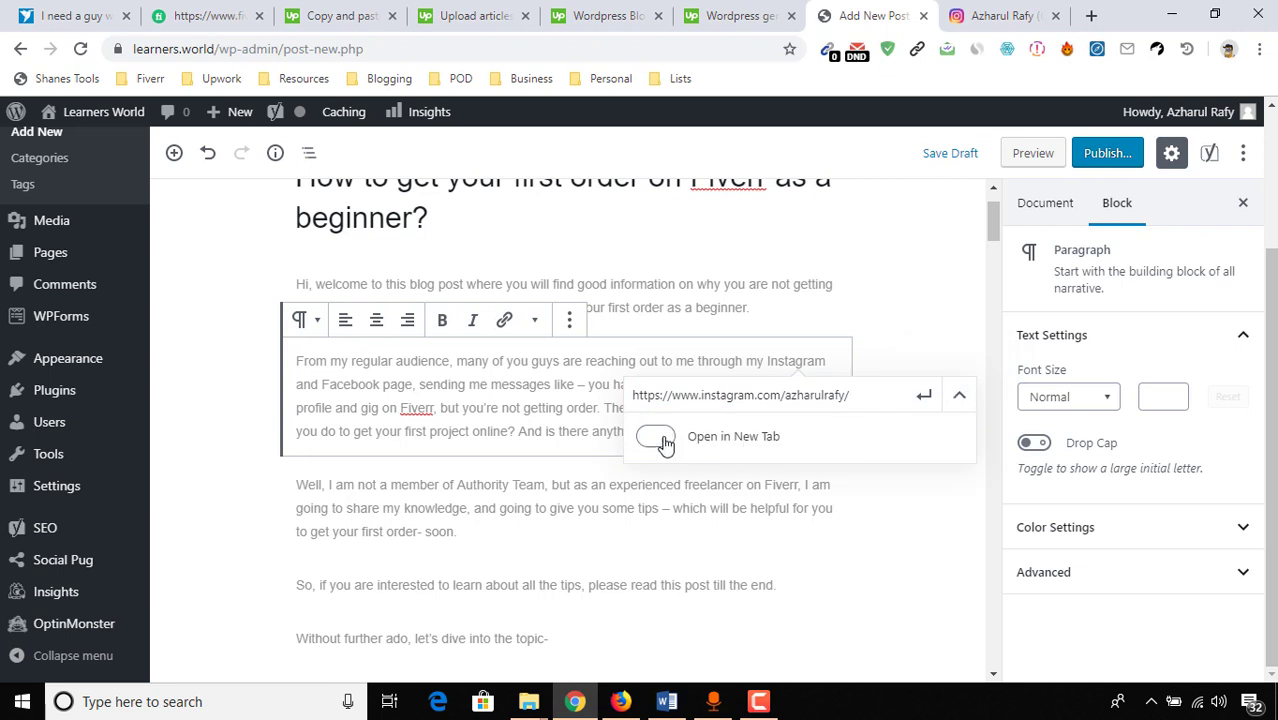
{"action": "left_click", "coordinate": [924, 397]}
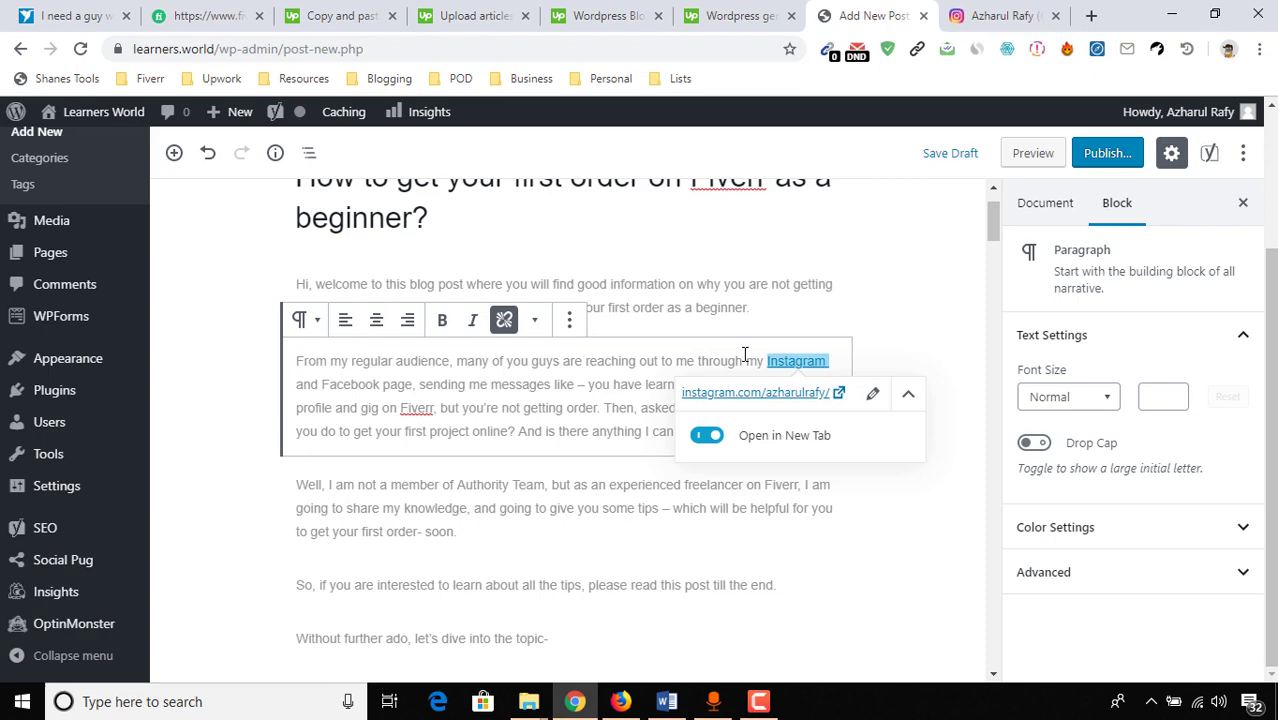
Step: Find the author's Facebook page in a new browser tab, copy its URL and return to the post draft
{"action": "double_click", "coordinate": [362, 389]}
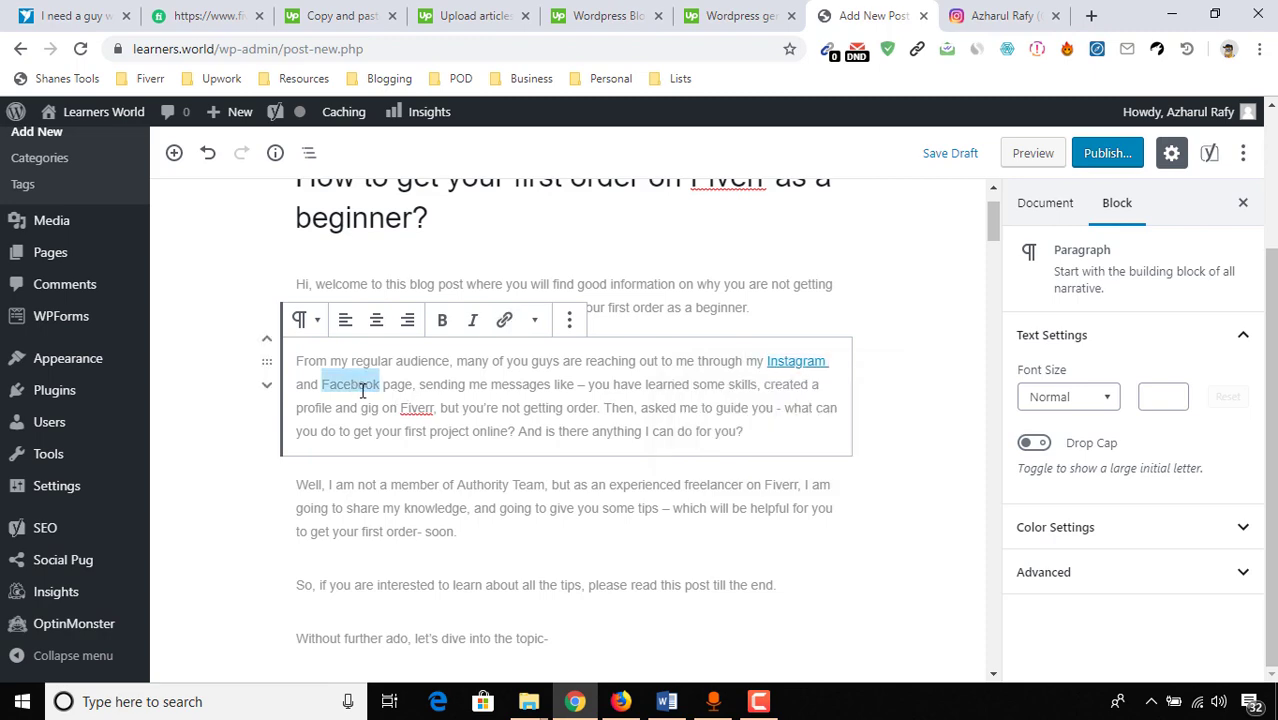
{"action": "left_click", "coordinate": [1091, 15]}
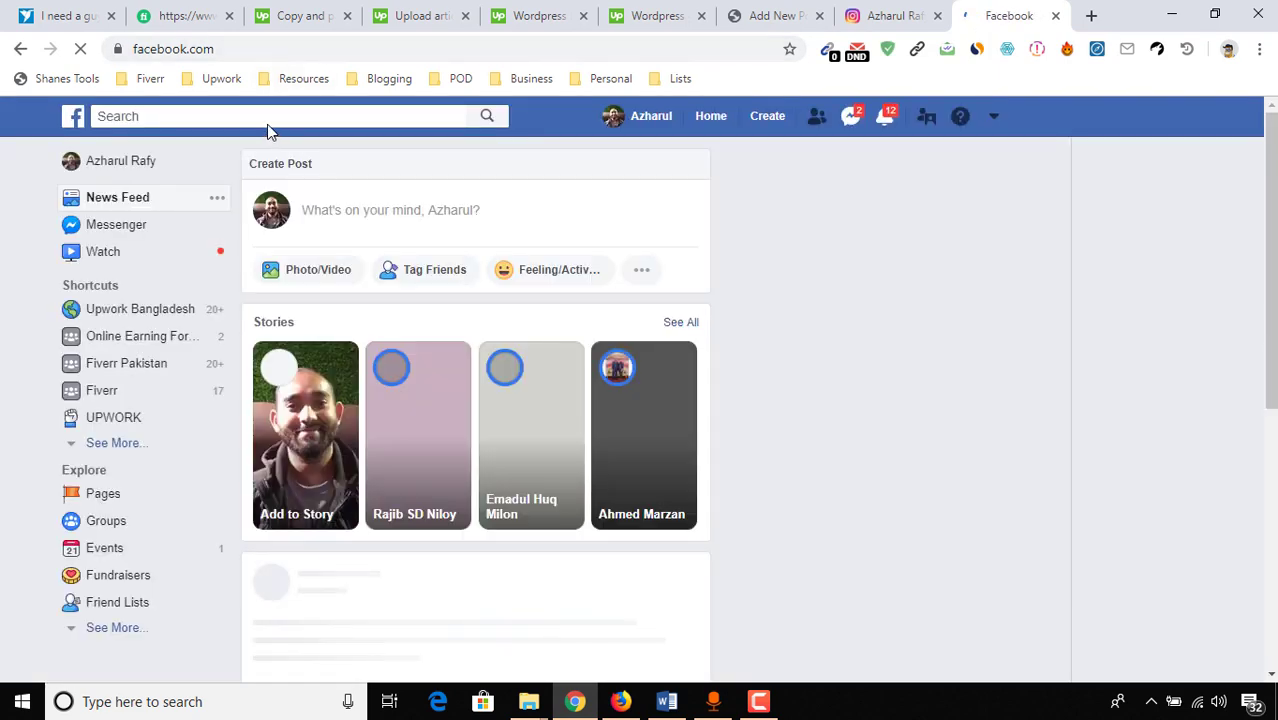
{"action": "left_click", "coordinate": [269, 115]}
{"action": "type", "text": "a"}
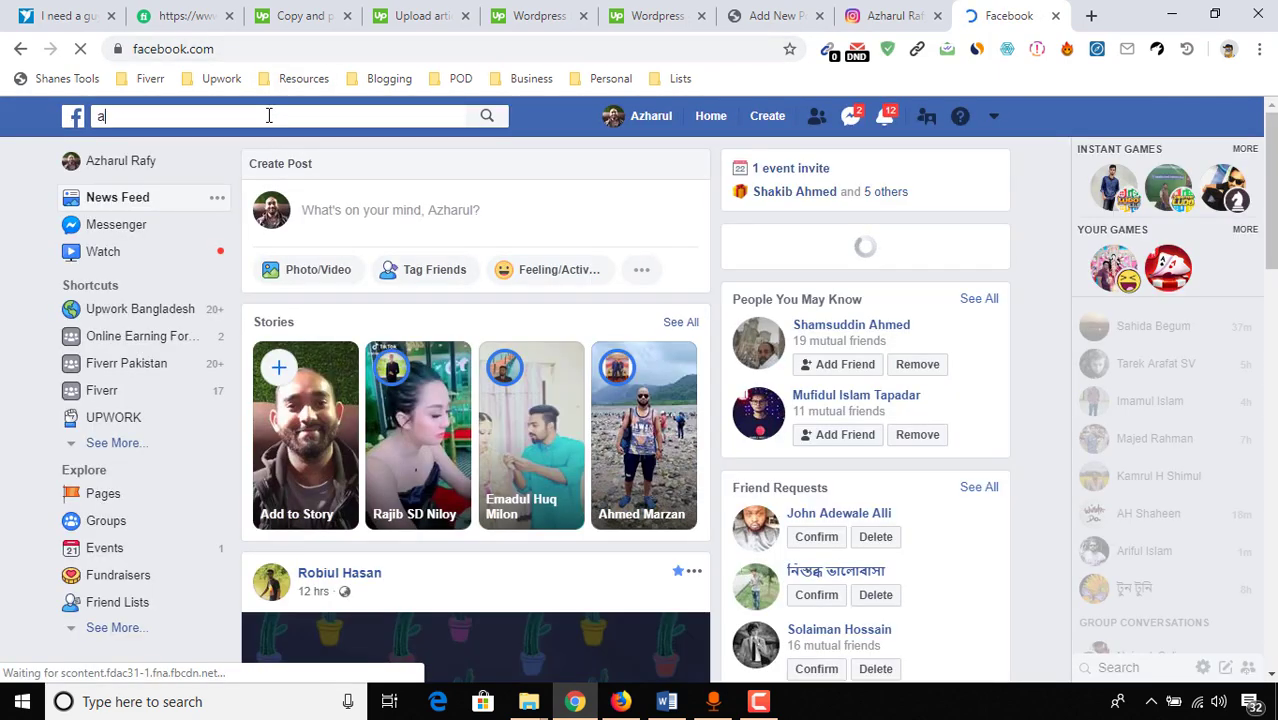
{"action": "type", "text": "zharul rafy"}
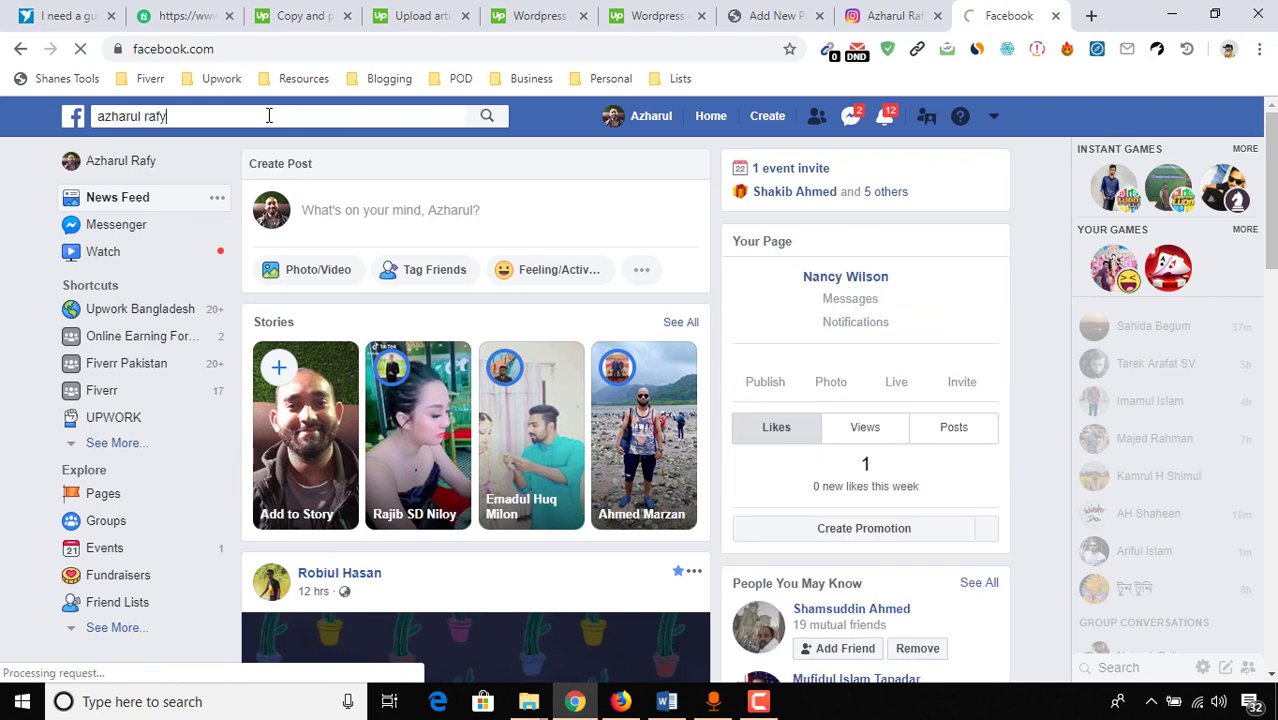
{"action": "key", "text": "Return"}
{"action": "left_click", "coordinate": [491, 455]}
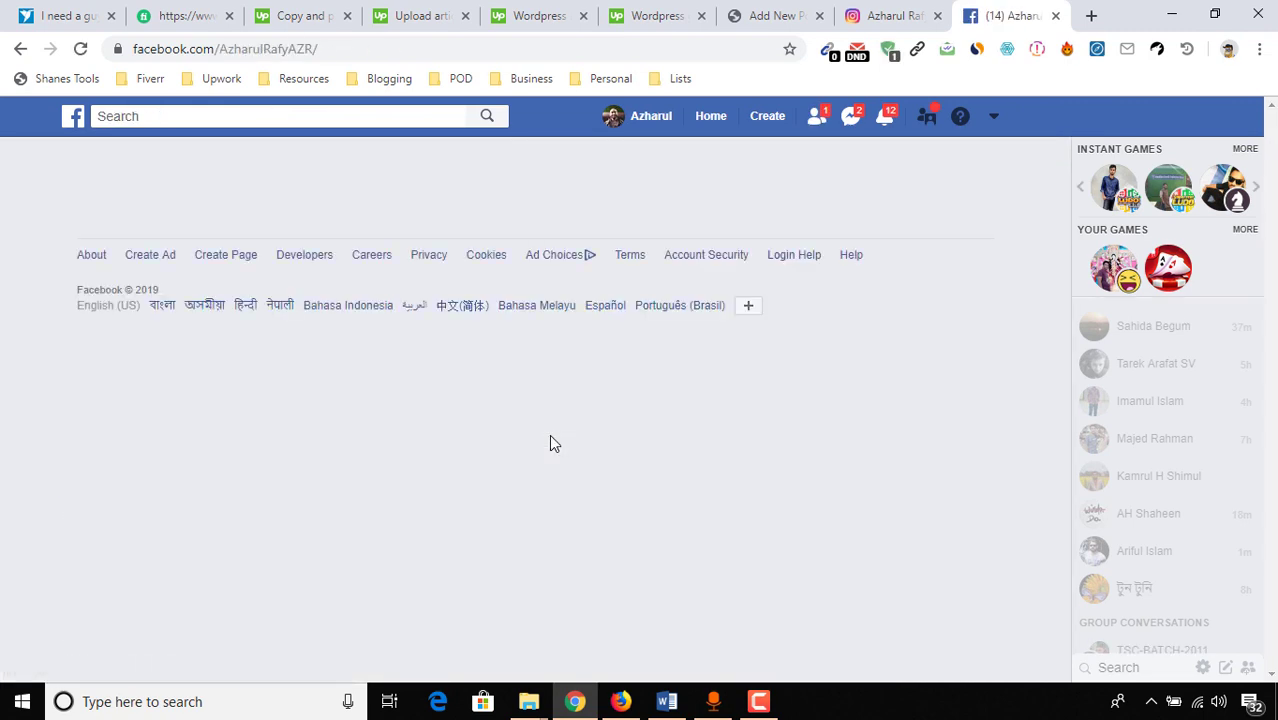
{"action": "left_click", "coordinate": [408, 48]}
{"action": "key", "text": "ctrl+c"}
{"action": "key", "text": "BackSpace"}
{"action": "left_click", "coordinate": [810, 14]}
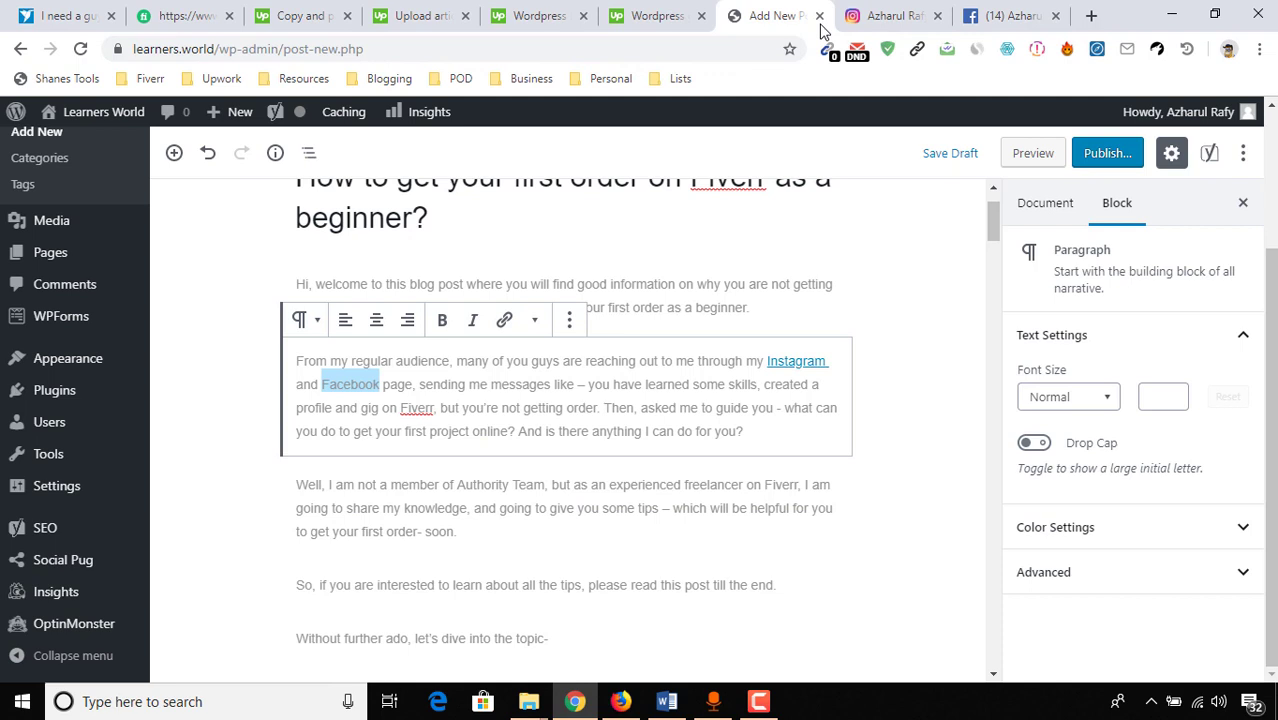
{"action": "left_click", "coordinate": [504, 319]}
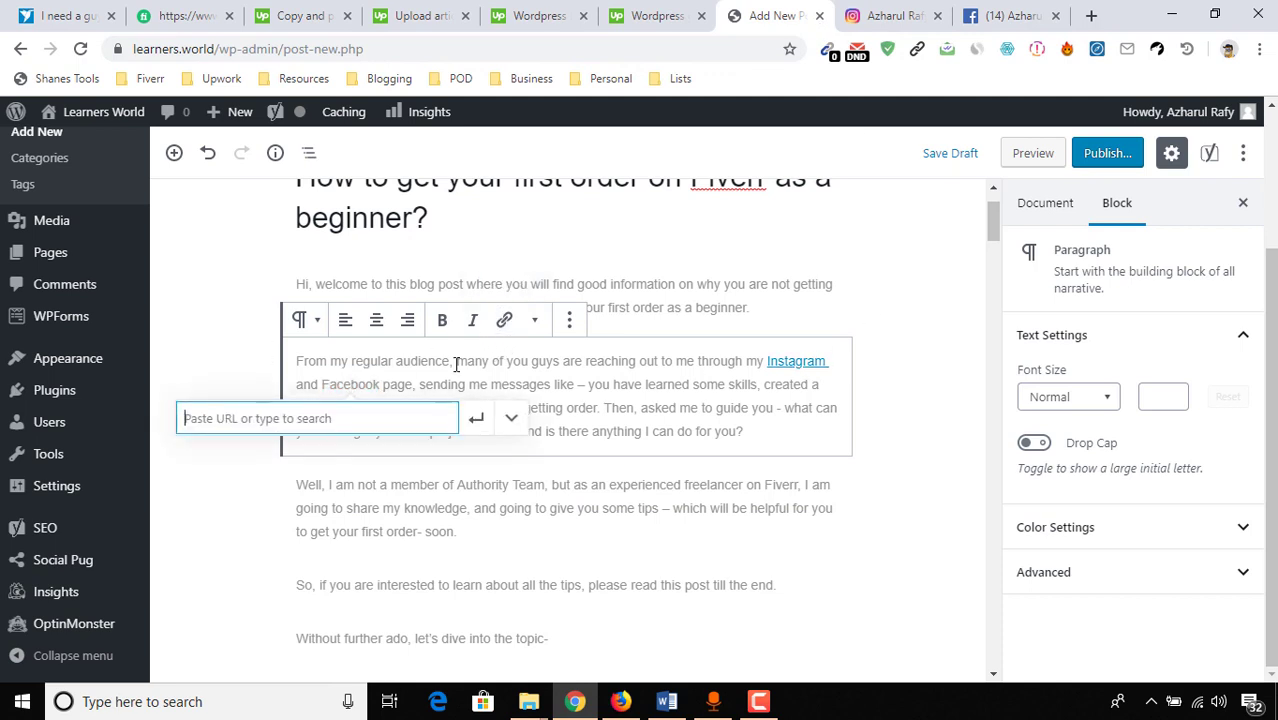
{"action": "key", "text": "ctrl+v"}
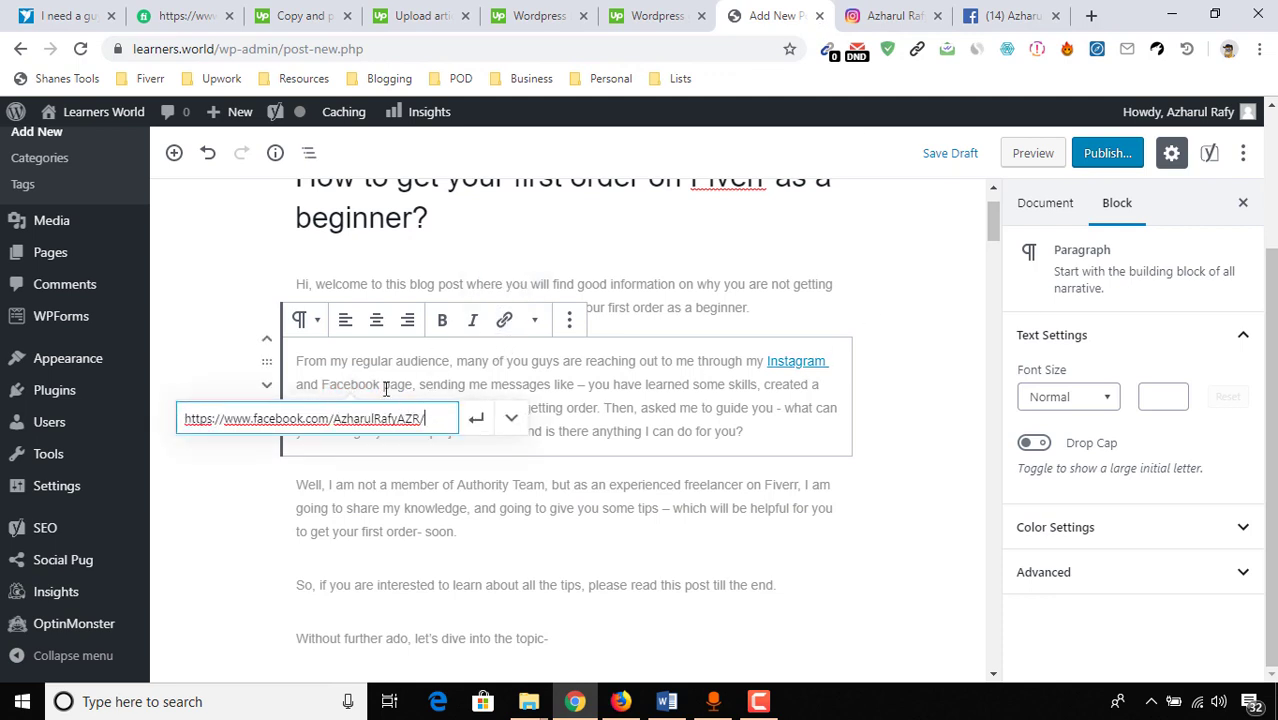
{"action": "left_click", "coordinate": [618, 425]}
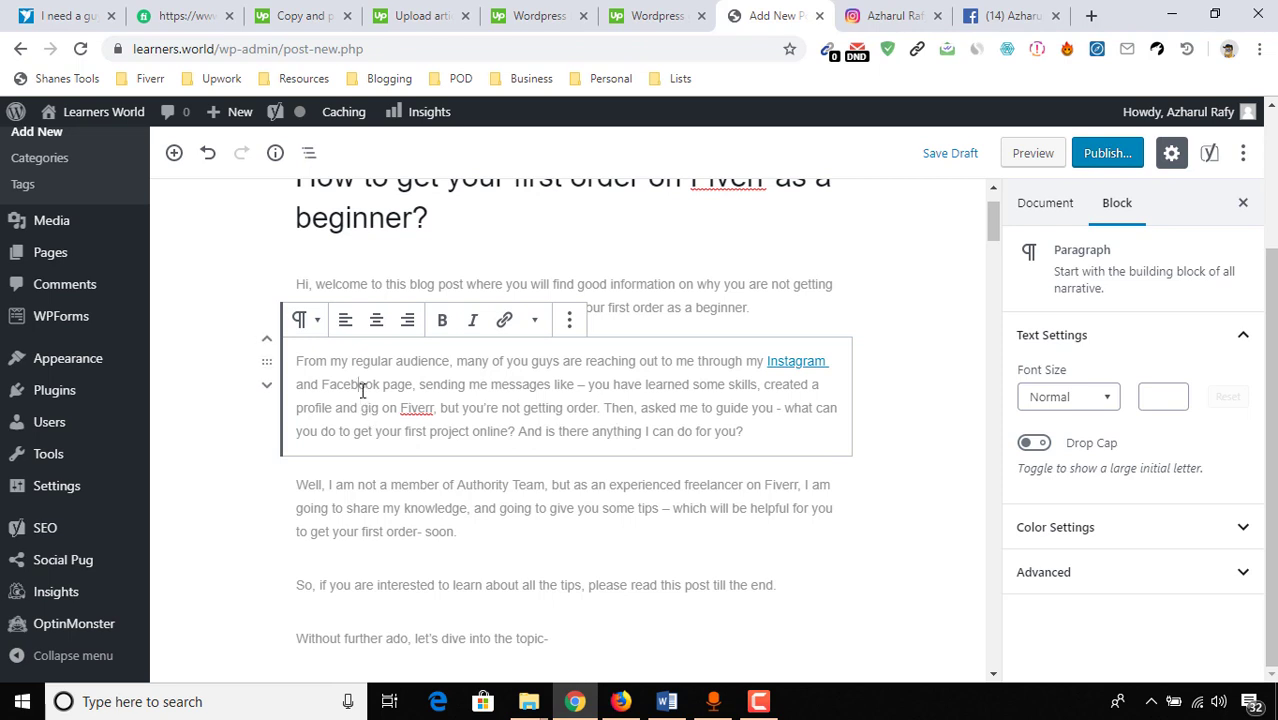
Step: Link the text "Facebook page" with its leading space in the second paragraph to the copied page URL, set to open in a new tab
{"action": "triple_click", "coordinate": [358, 387]}
{"action": "left_click", "coordinate": [355, 387]}
{"action": "left_click_drag", "start_coordinate": [320, 387], "coordinate": [405, 384]}
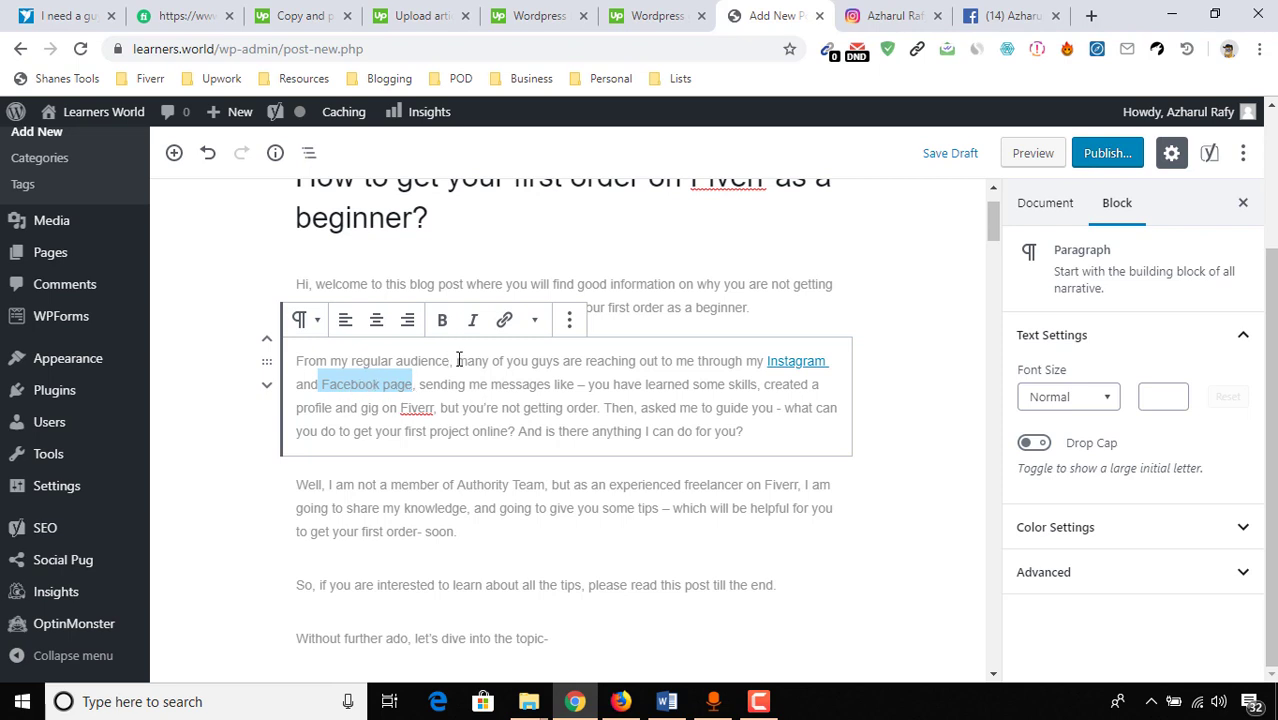
{"action": "left_click", "coordinate": [504, 320]}
{"action": "key", "text": "ctrl+v"}
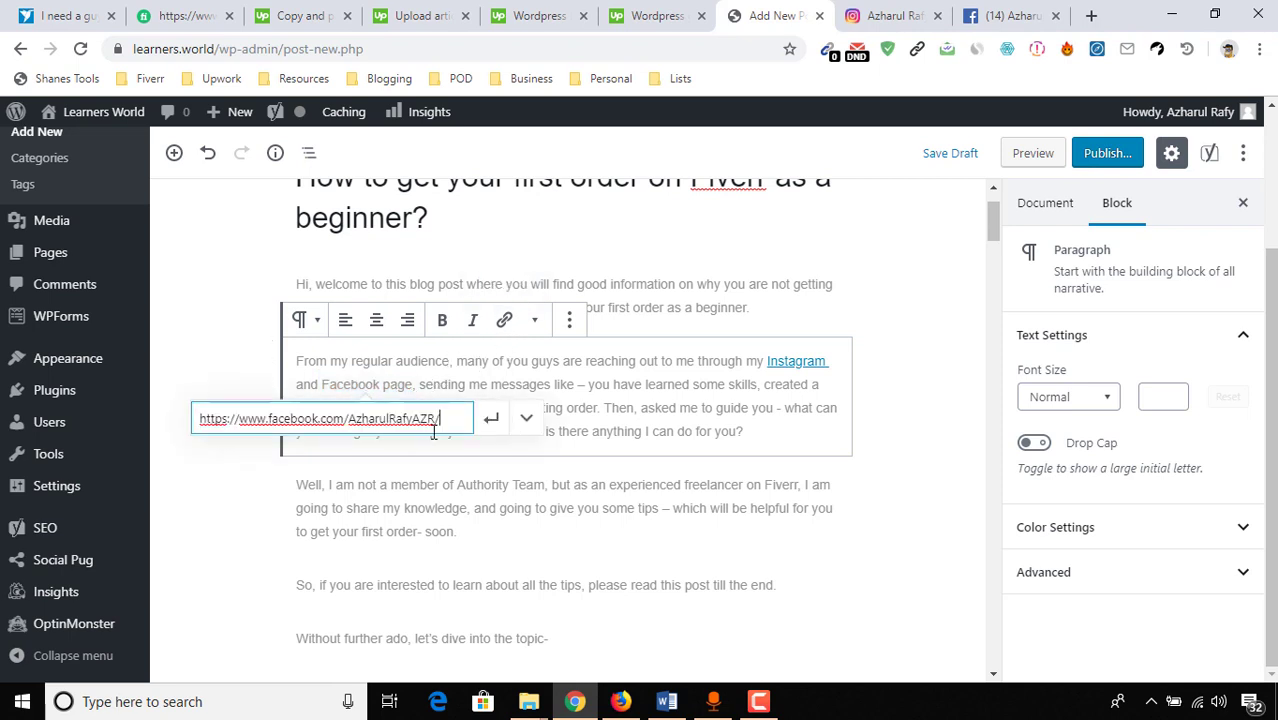
{"action": "left_click", "coordinate": [526, 418]}
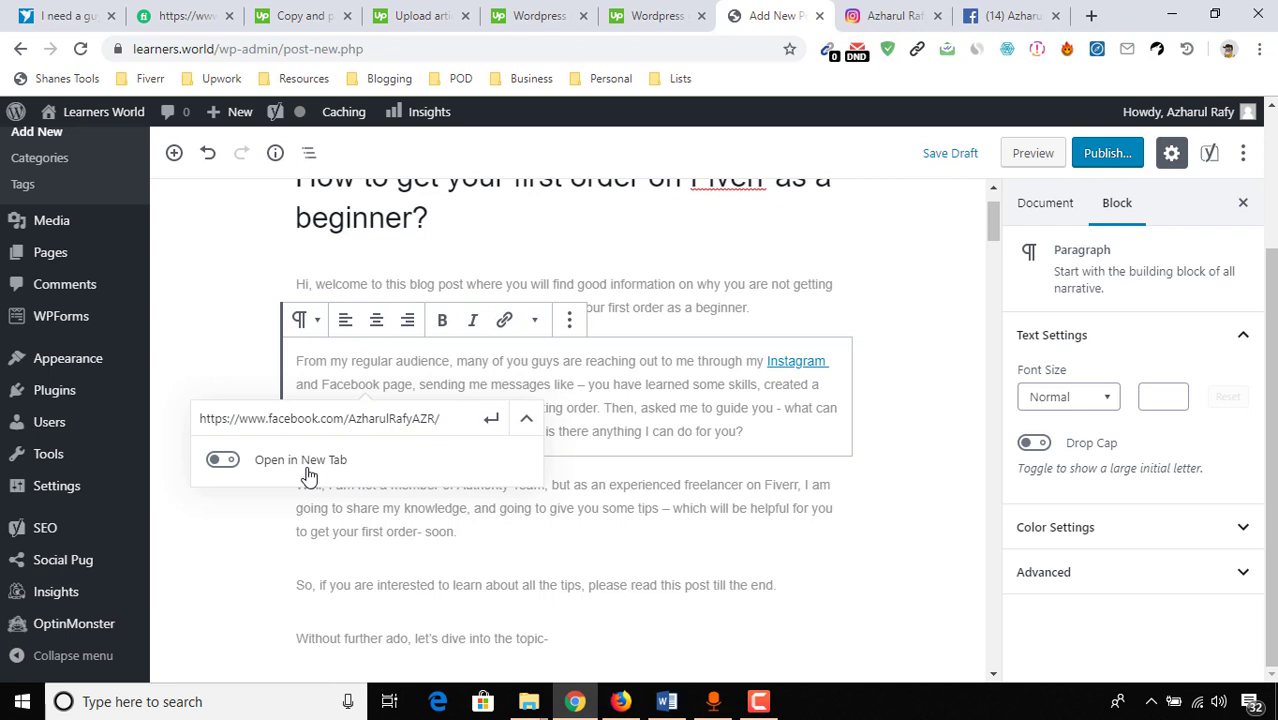
{"action": "left_click", "coordinate": [305, 462]}
{"action": "left_click", "coordinate": [491, 418]}
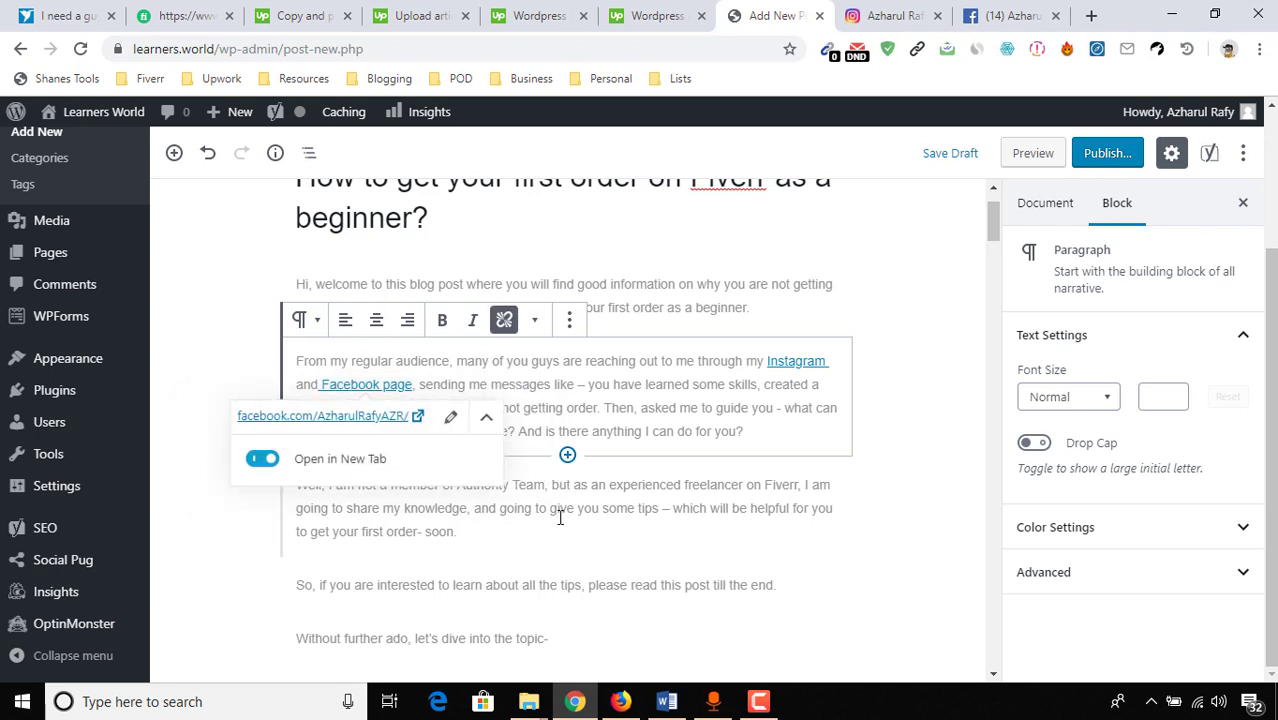
{"action": "left_click", "coordinate": [665, 395]}
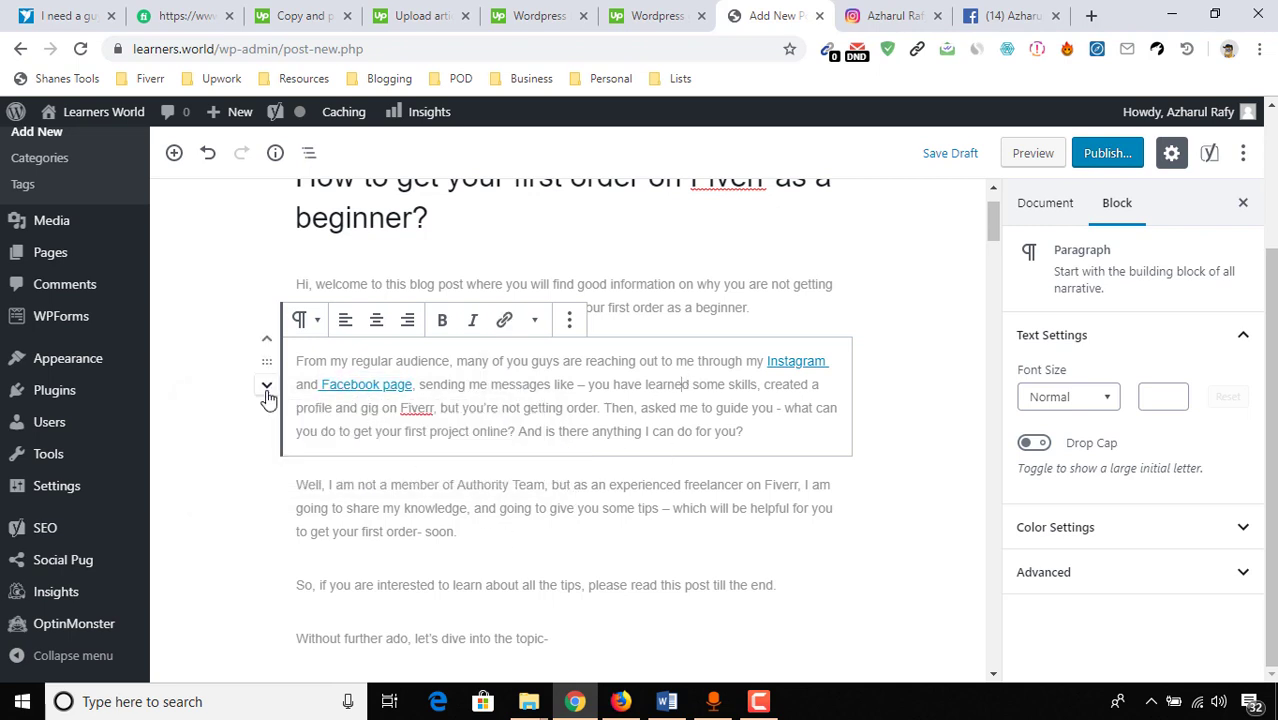
Step: Check the Facebook page link that includes the leading space and remove it
{"action": "left_click", "coordinate": [321, 386]}
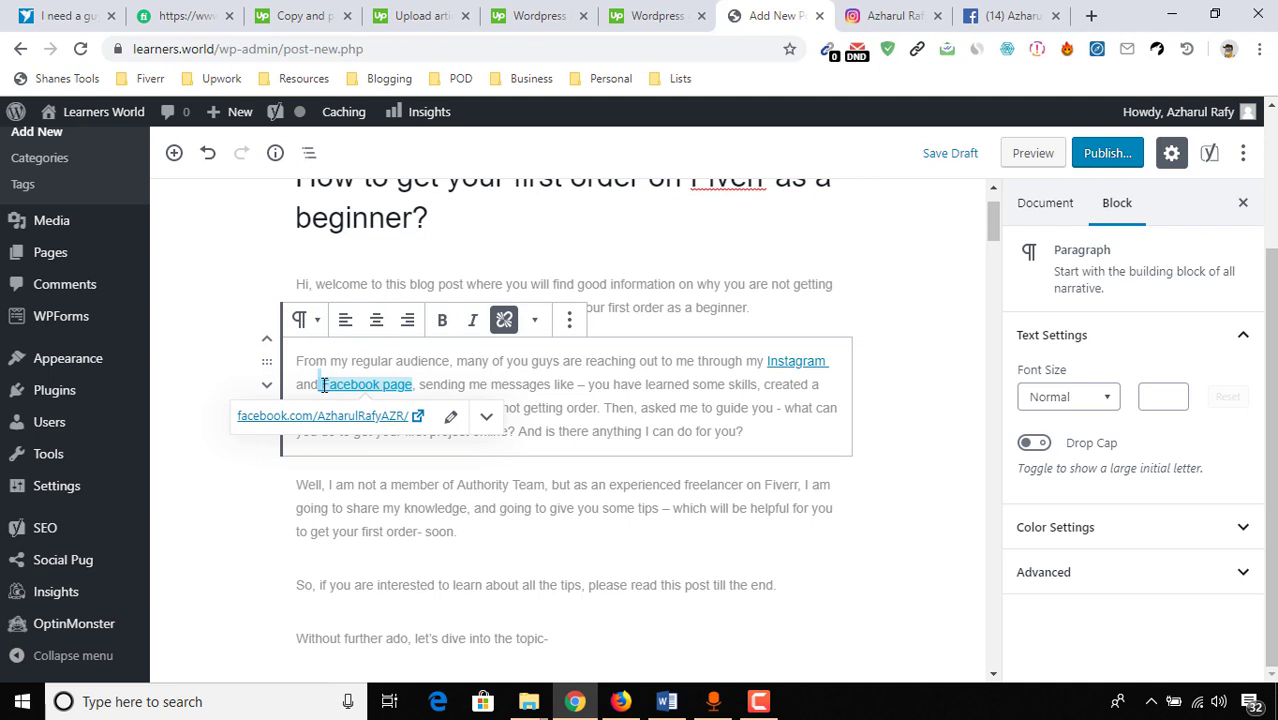
{"action": "left_click", "coordinate": [450, 416]}
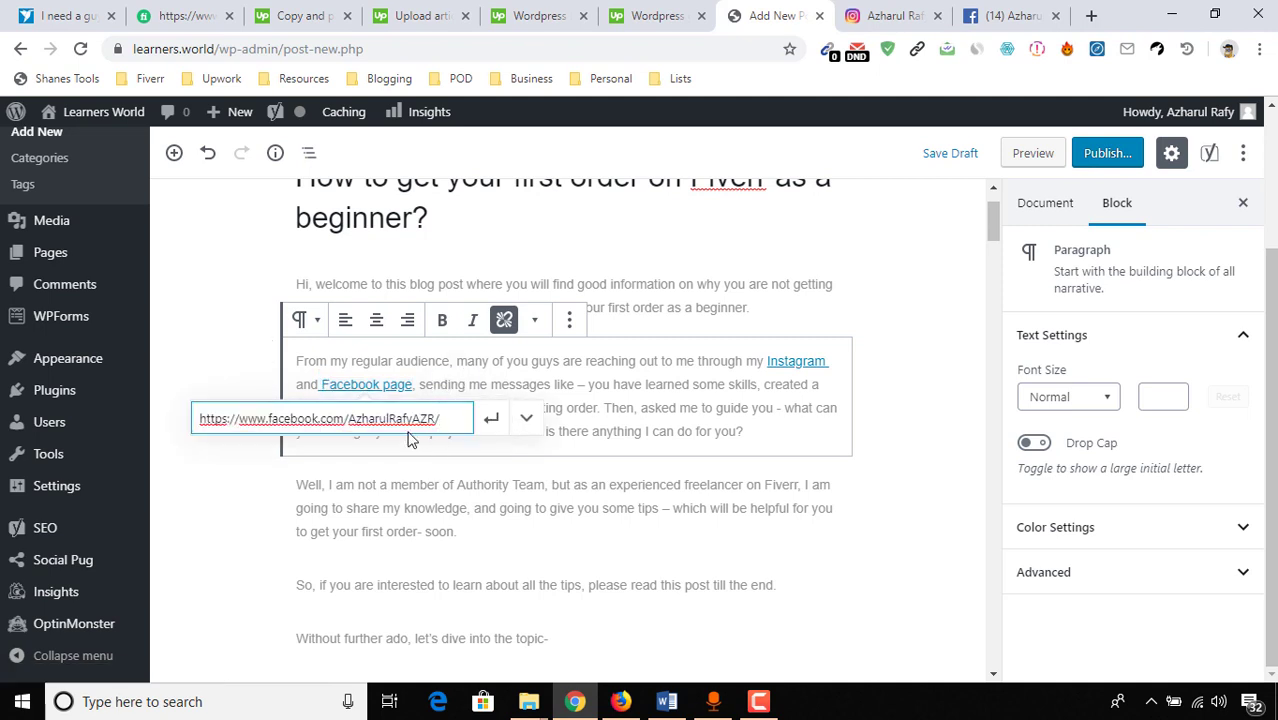
{"action": "left_click", "coordinate": [323, 388]}
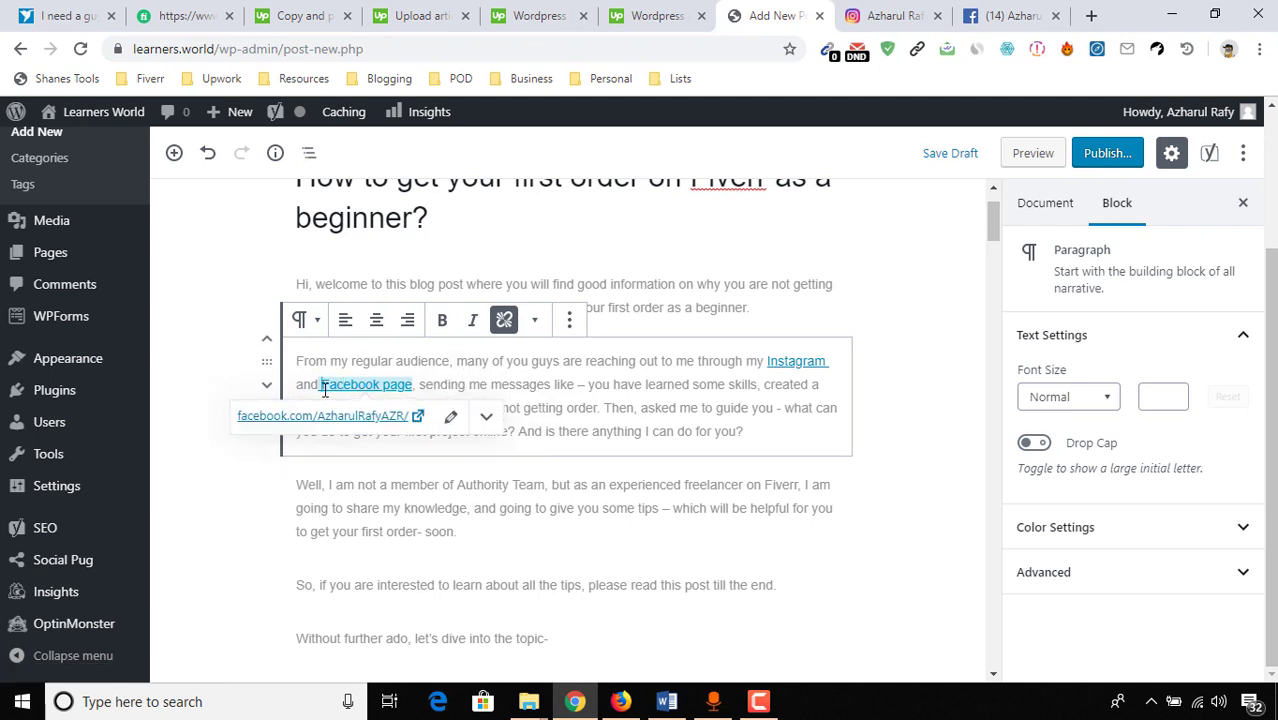
{"action": "left_click", "coordinate": [450, 417]}
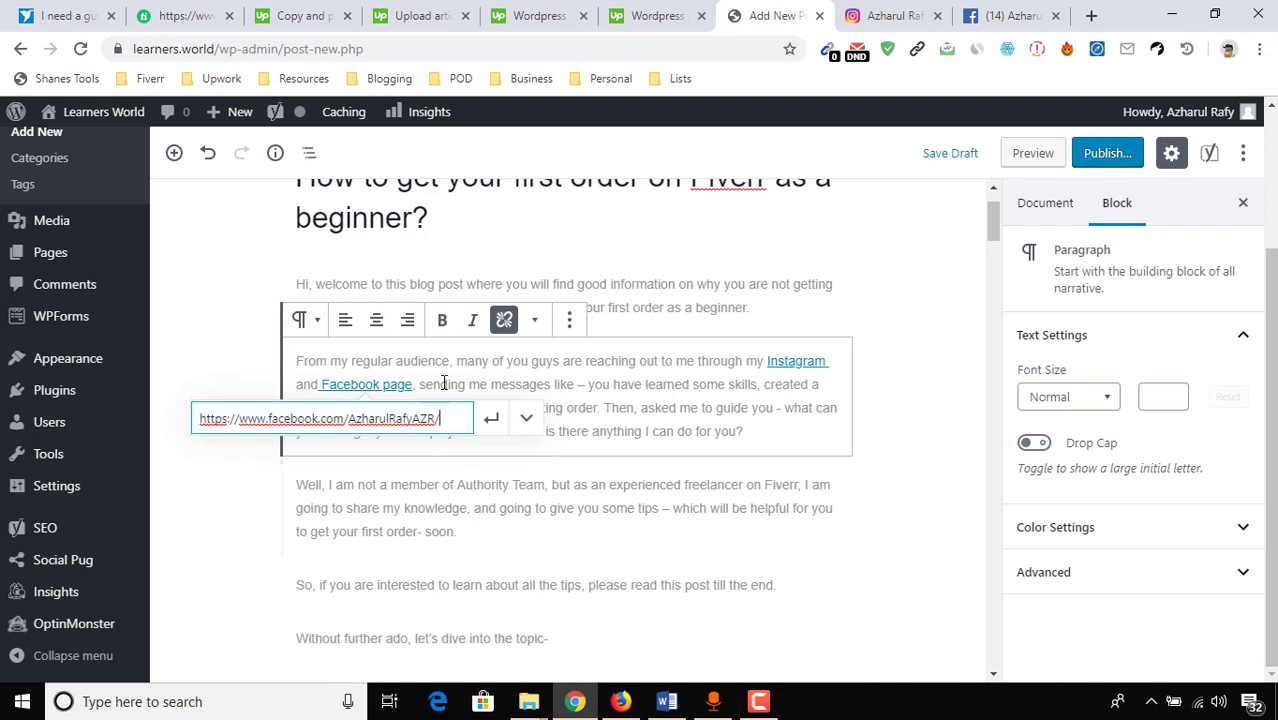
{"action": "left_click", "coordinate": [504, 320]}
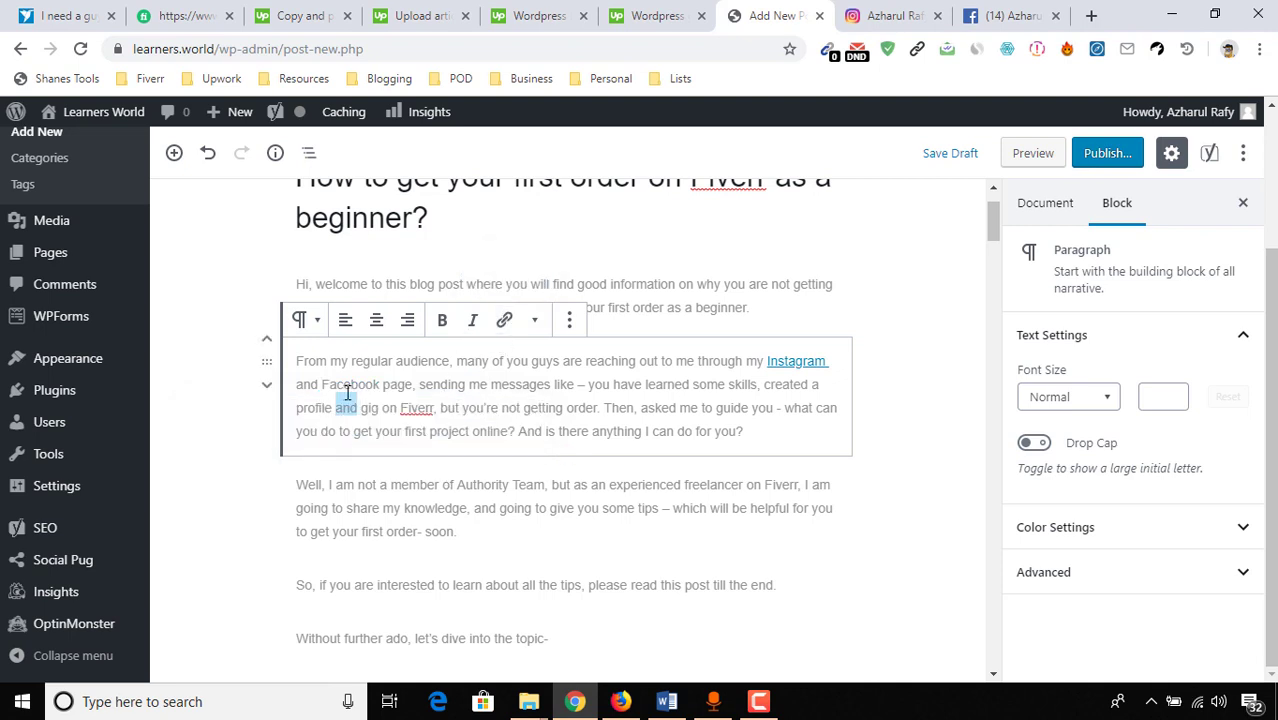
Step: Link only the words "Facebook page", without the preceding space, to the author's Facebook page URL, set to open in a new tab
{"action": "double_click", "coordinate": [343, 388]}
{"action": "left_click_drag", "start_coordinate": [375, 388], "coordinate": [391, 388]}
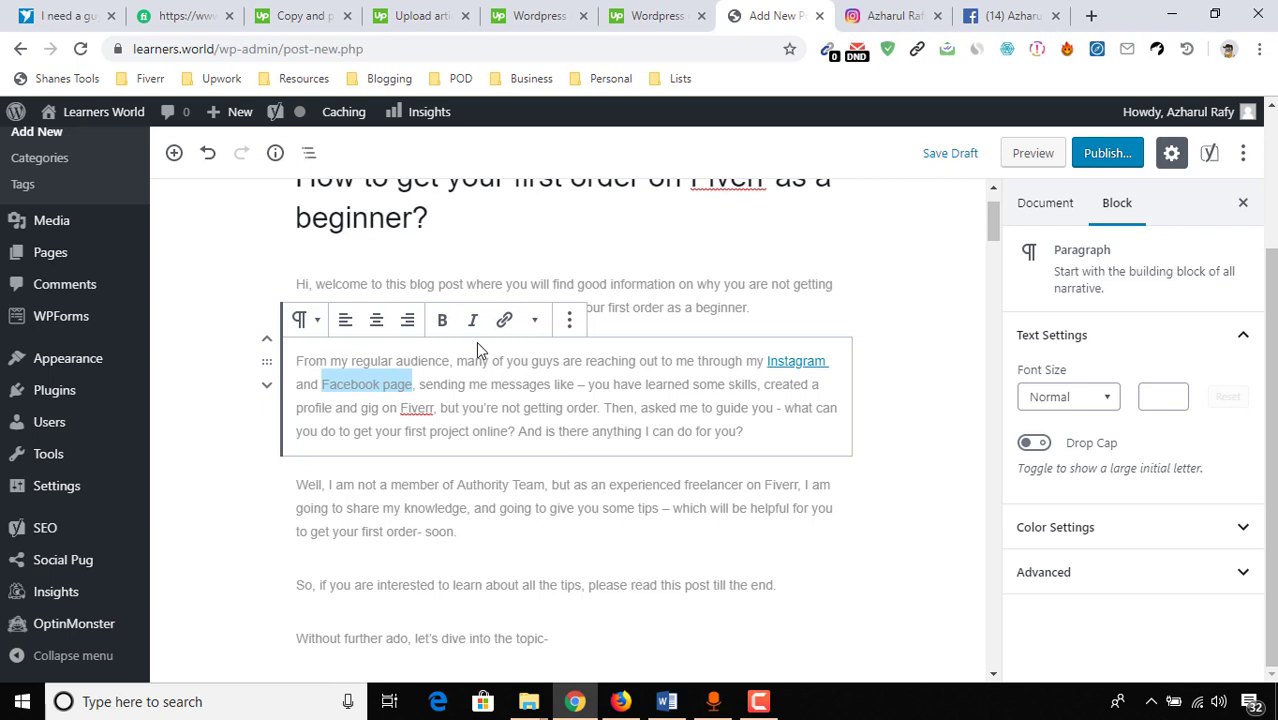
{"action": "left_click", "coordinate": [504, 320]}
{"action": "type", "text": "https://www.facebook.com/AzharulRafyAZR/"}
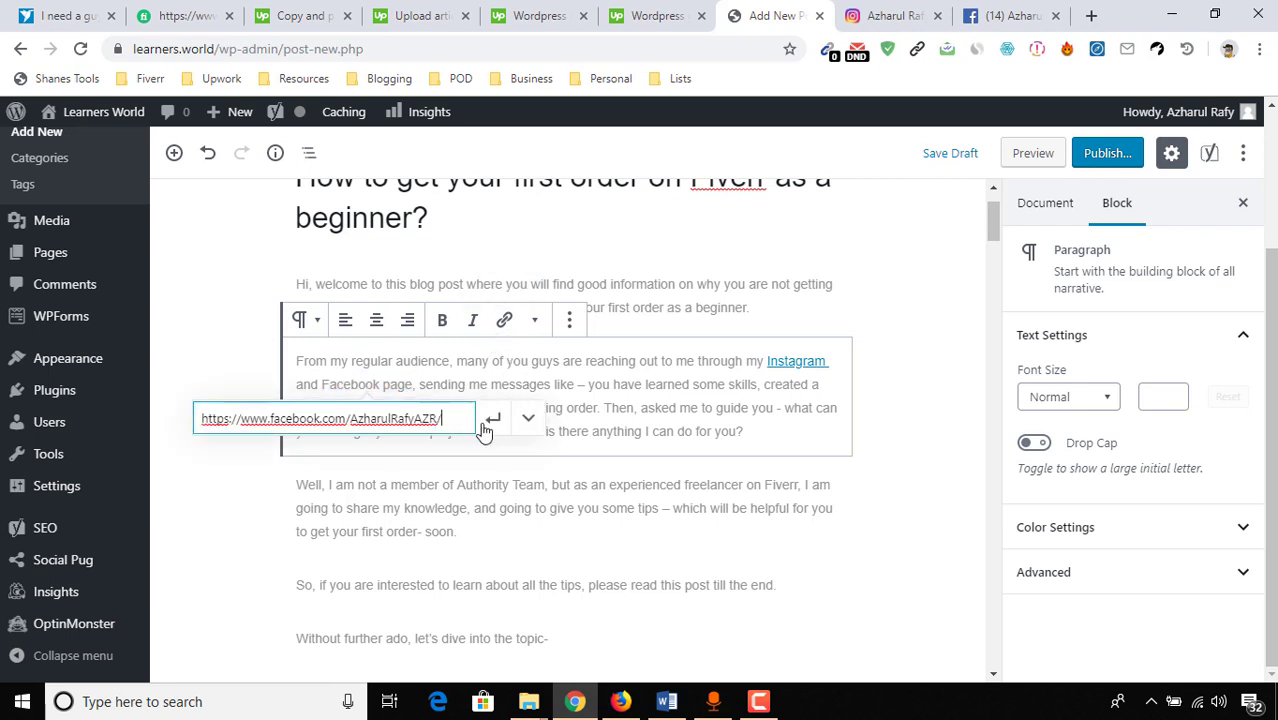
{"action": "left_click", "coordinate": [493, 419]}
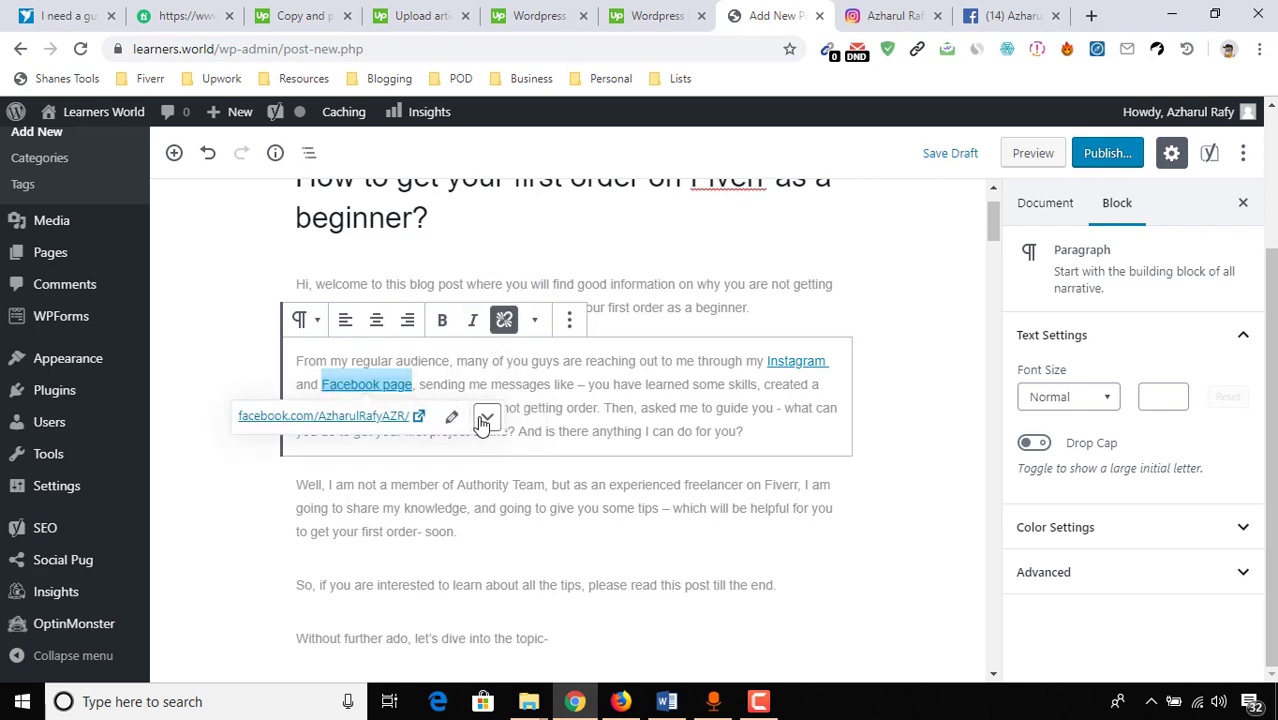
{"action": "left_click", "coordinate": [487, 418]}
{"action": "left_click", "coordinate": [263, 458]}
{"action": "left_click", "coordinate": [403, 507]}
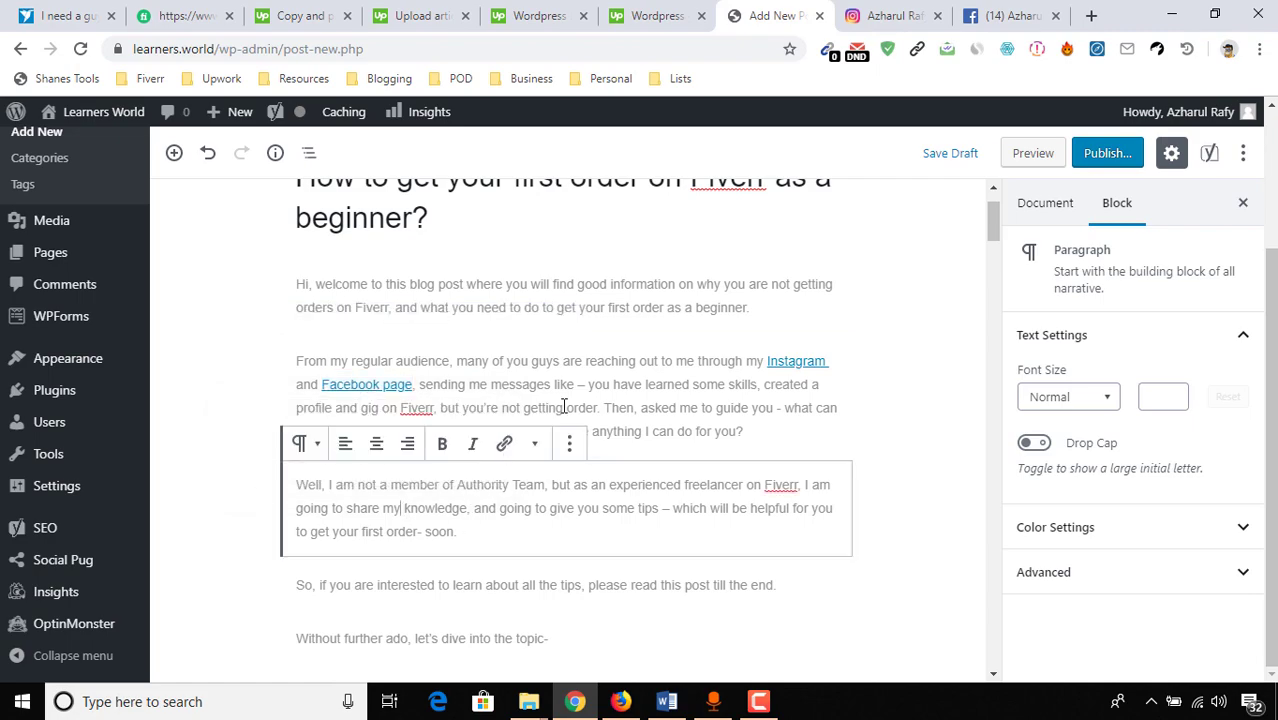
{"action": "left_click", "coordinate": [607, 390]}
Step: Find the subscribe line near the end of the post and select "Subscribe to my YouTube Channel"
{"action": "scroll", "coordinate": [603, 413], "scroll_direction": "down", "scroll_amount": 20}
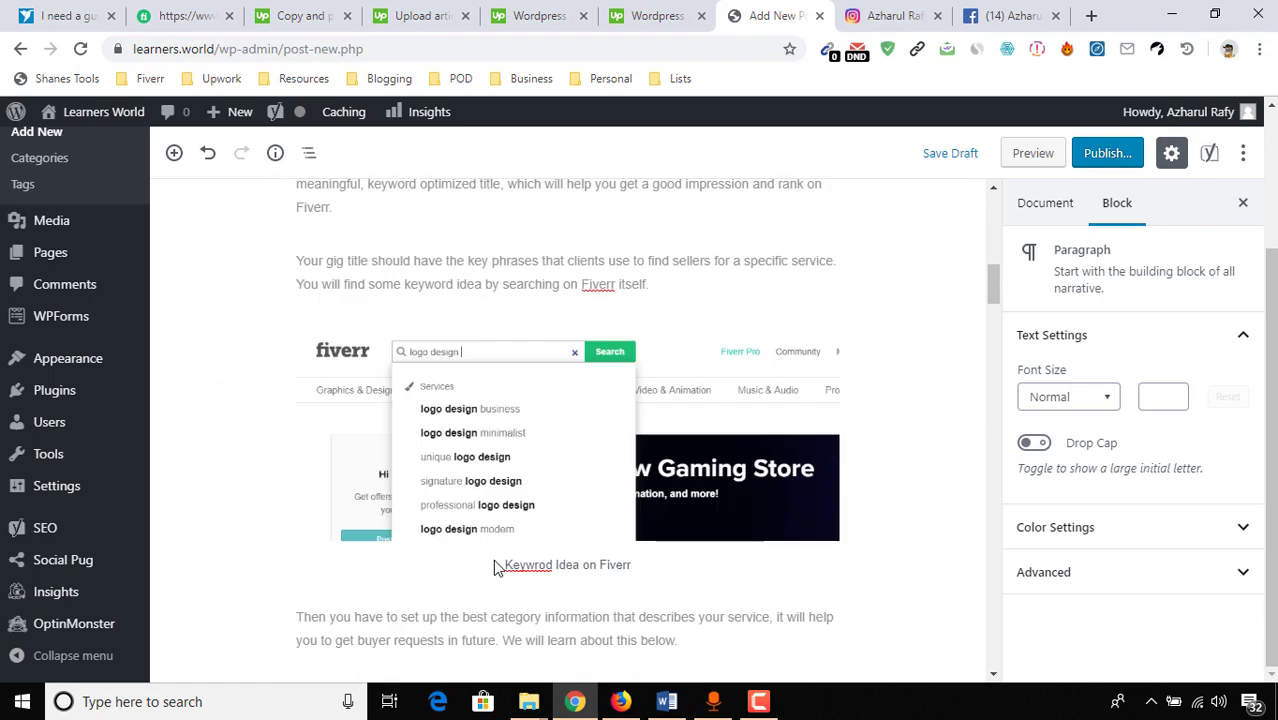
{"action": "scroll", "coordinate": [505, 509], "scroll_direction": "down", "scroll_amount": 20}
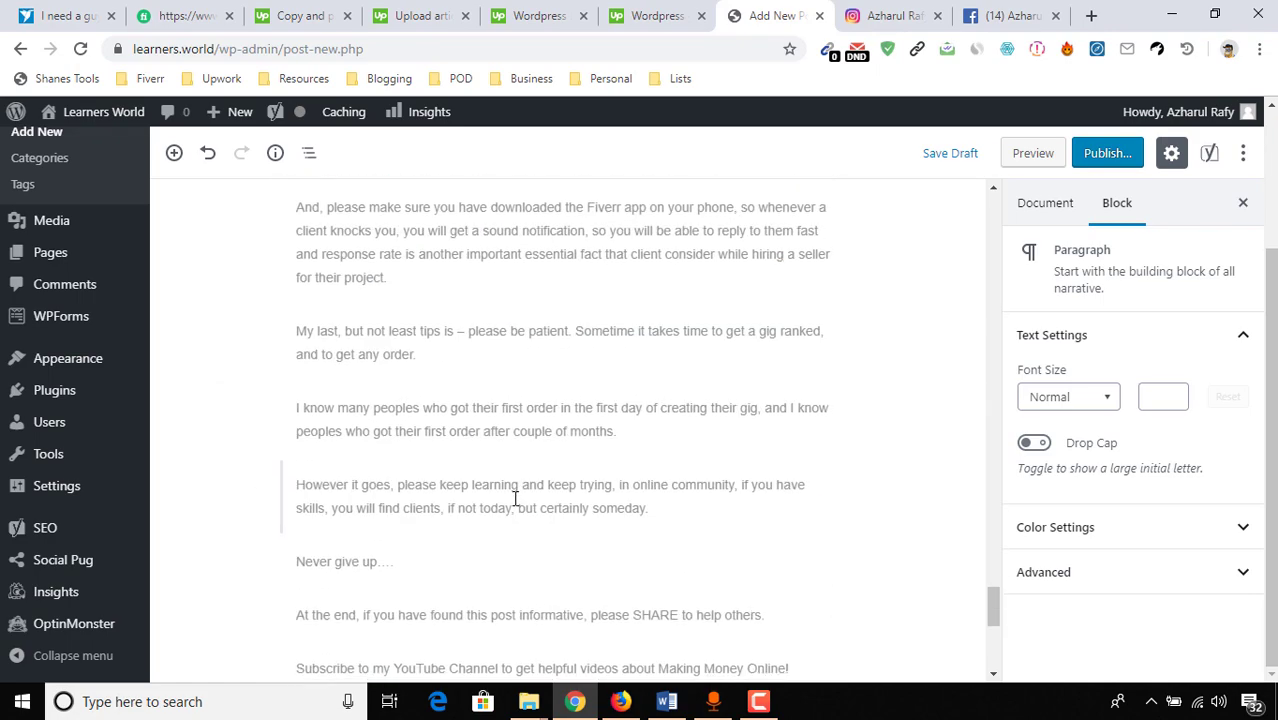
{"action": "scroll", "coordinate": [372, 430], "scroll_direction": "up", "scroll_amount": 1}
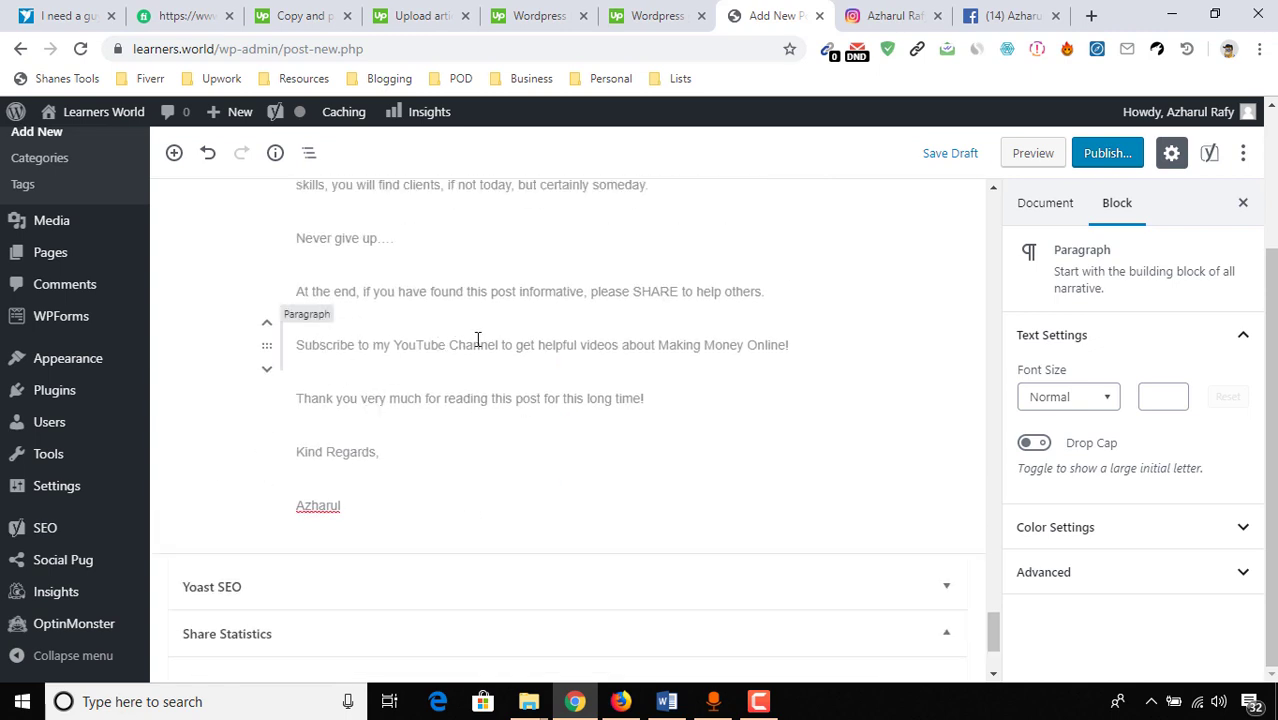
{"action": "left_click_drag", "start_coordinate": [477, 340], "coordinate": [327, 342]}
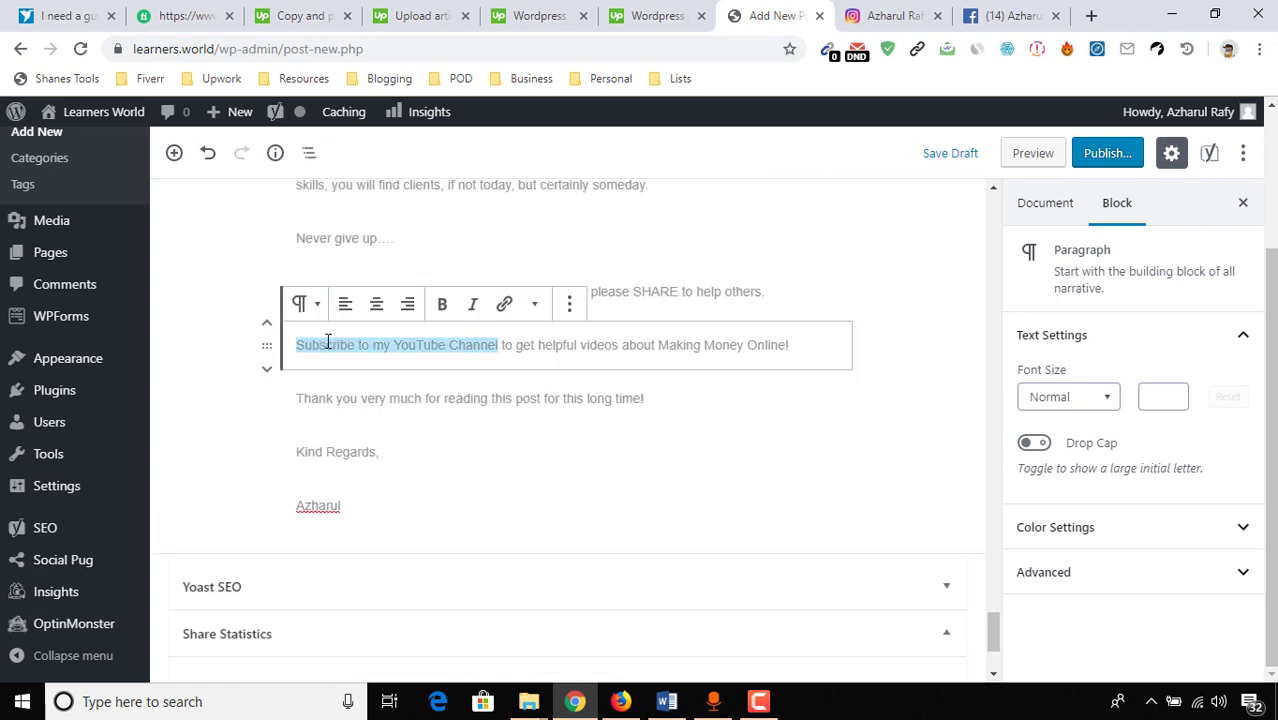
{"action": "left_click", "coordinate": [256, 704]}
{"action": "type", "text": "note"}
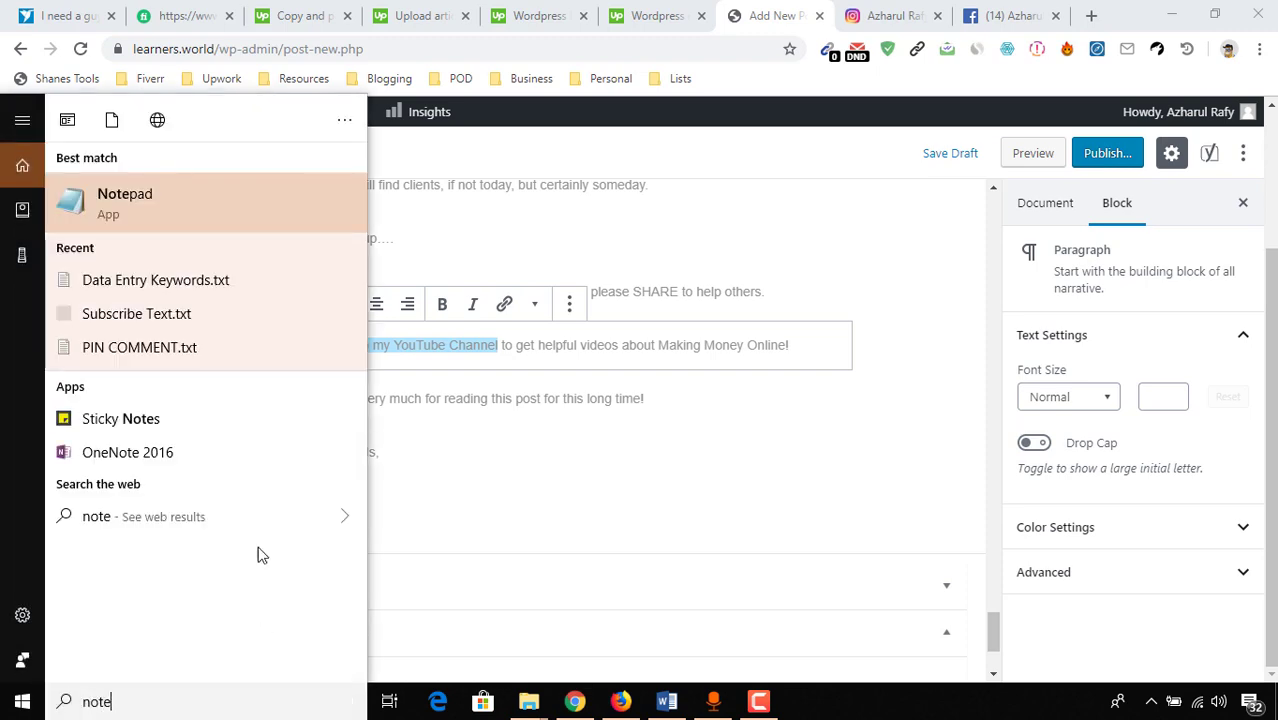
{"action": "left_click", "coordinate": [220, 280]}
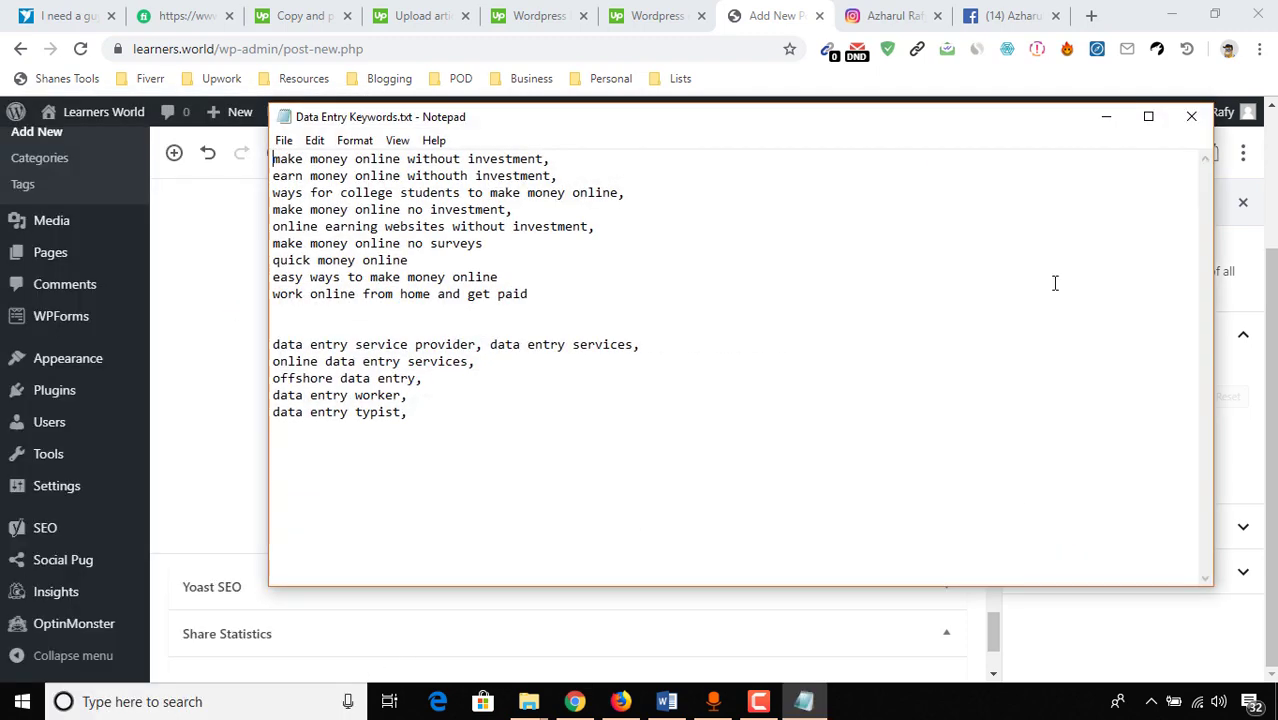
{"action": "left_click", "coordinate": [1191, 116]}
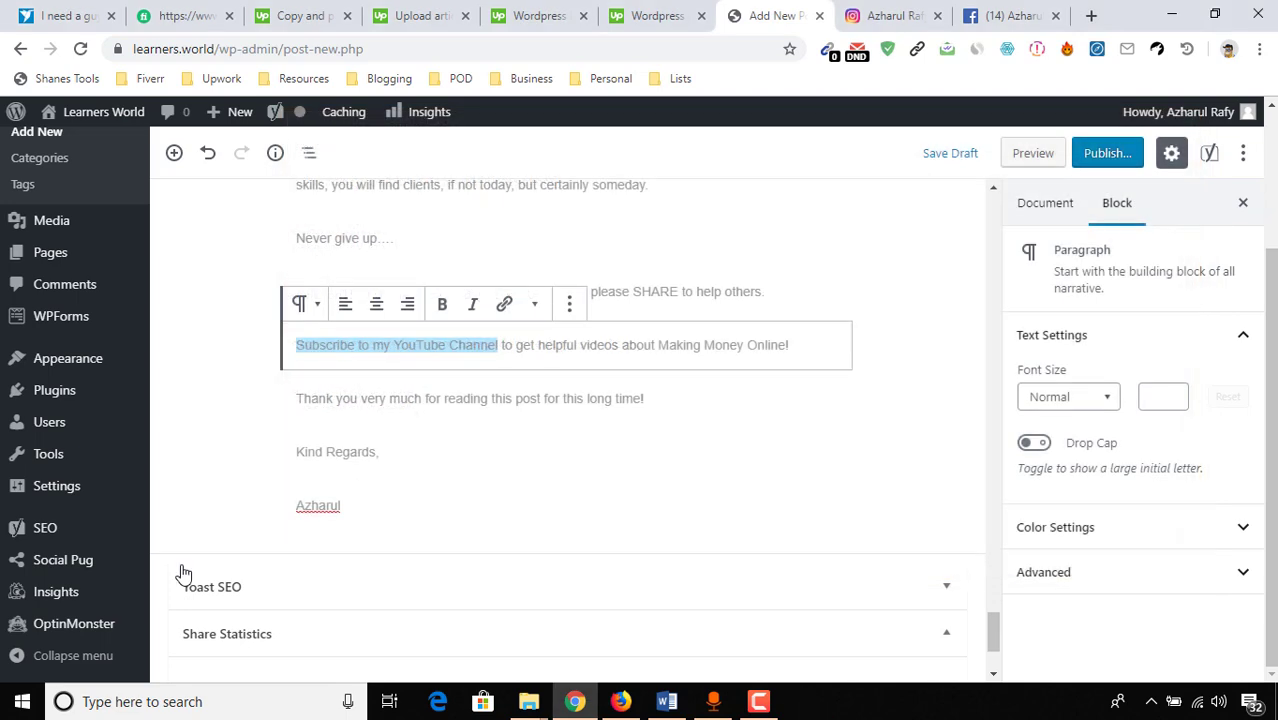
Step: Open Subscribe Text.txt in Notepad, copy the SUBSCRIBE link's URL and return to the post draft
{"action": "left_click", "coordinate": [142, 702]}
{"action": "type", "text": "note"}
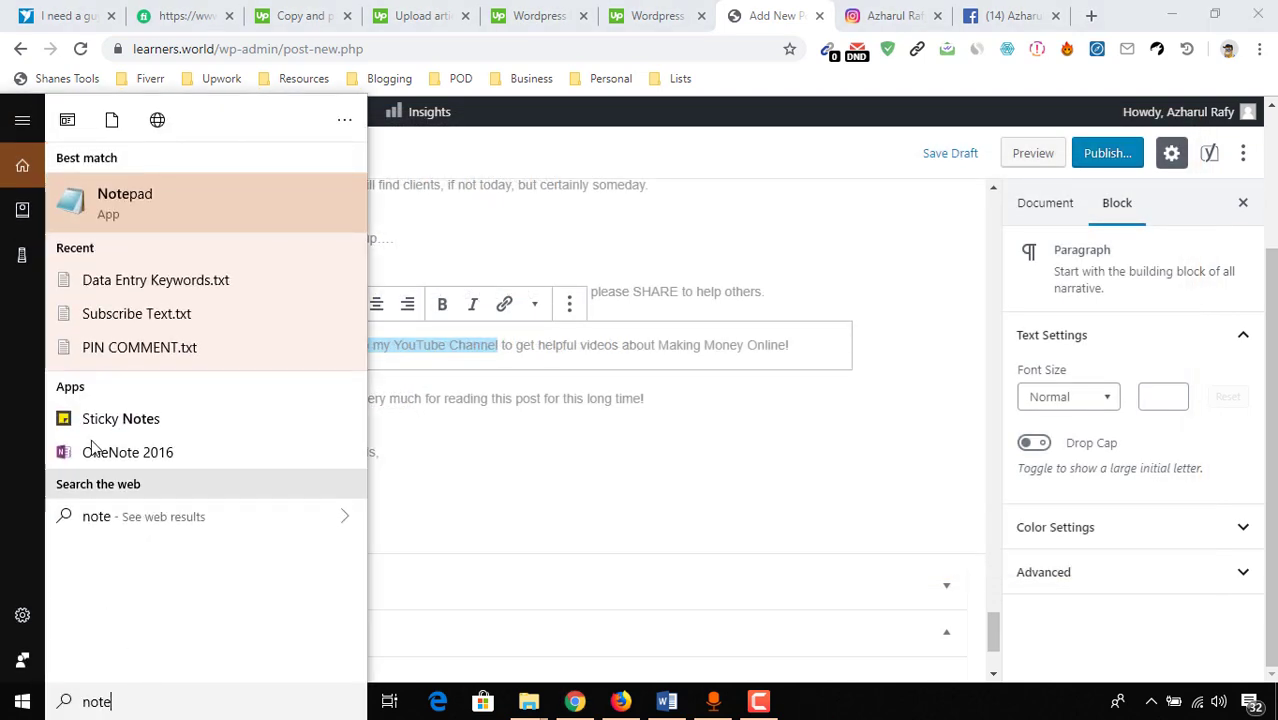
{"action": "left_click", "coordinate": [122, 318]}
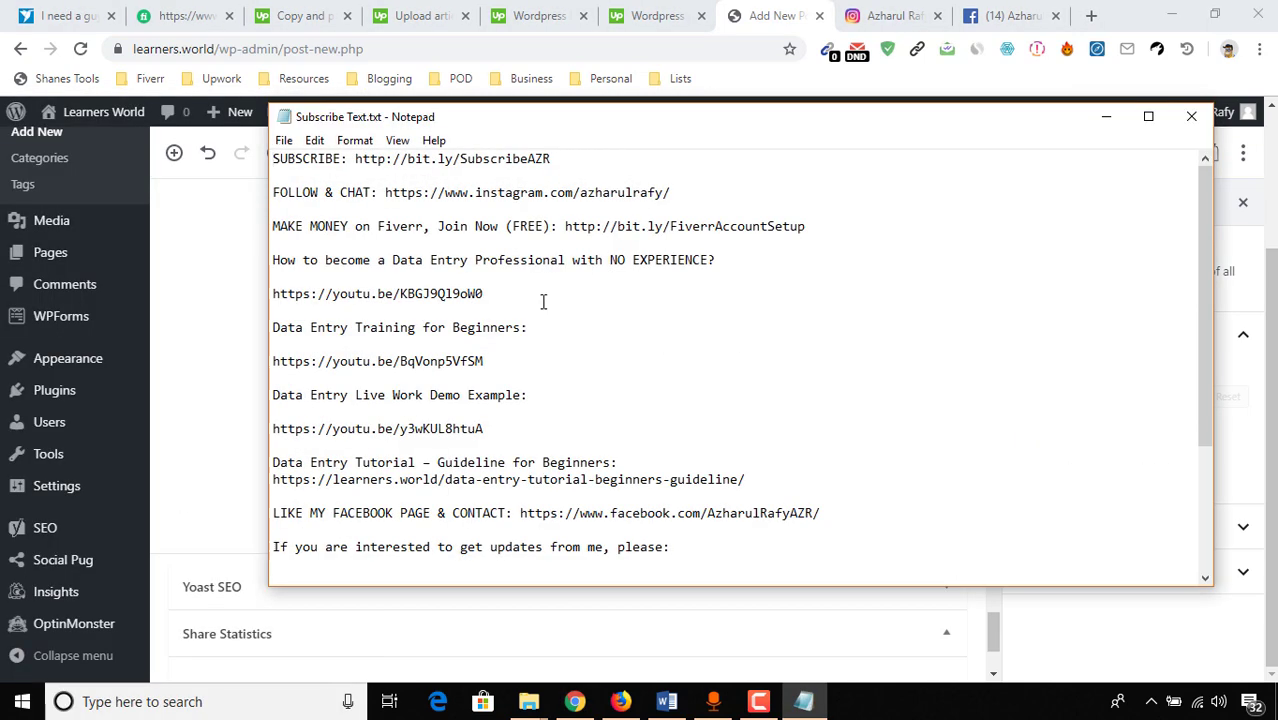
{"action": "double_click", "coordinate": [369, 159]}
{"action": "key", "text": "ctrl+c"}
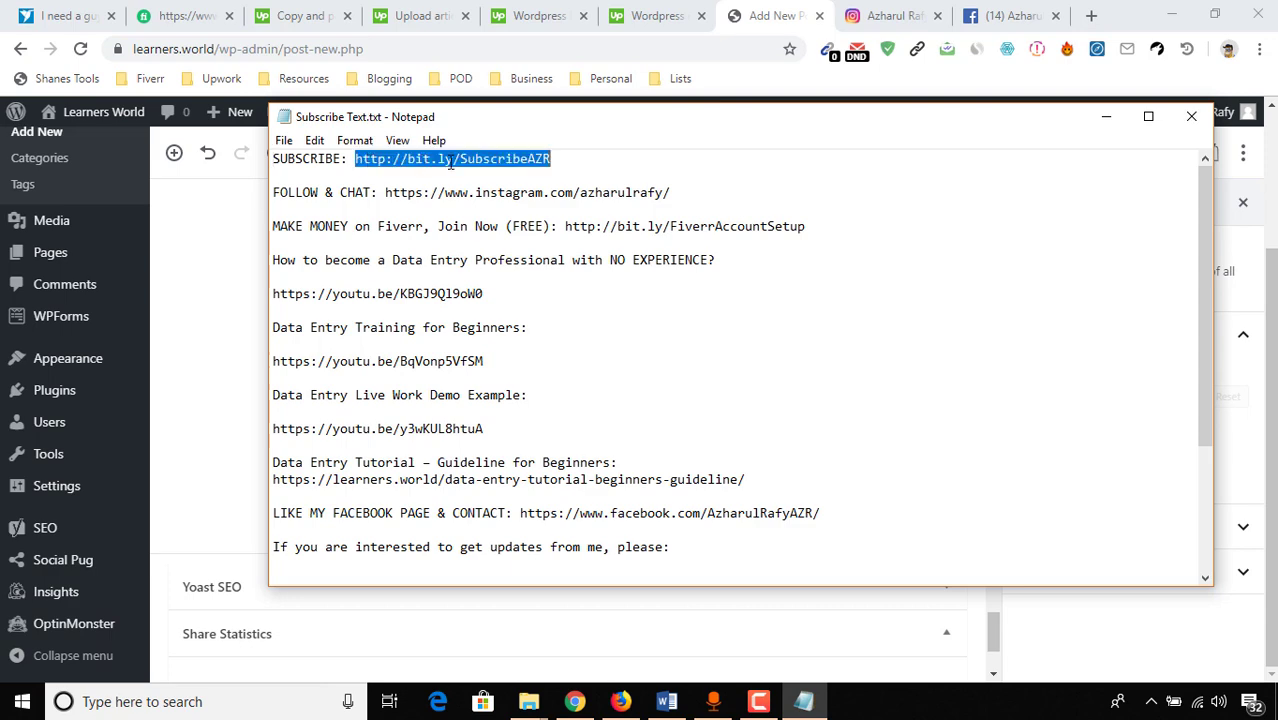
{"action": "left_click", "coordinate": [200, 341]}
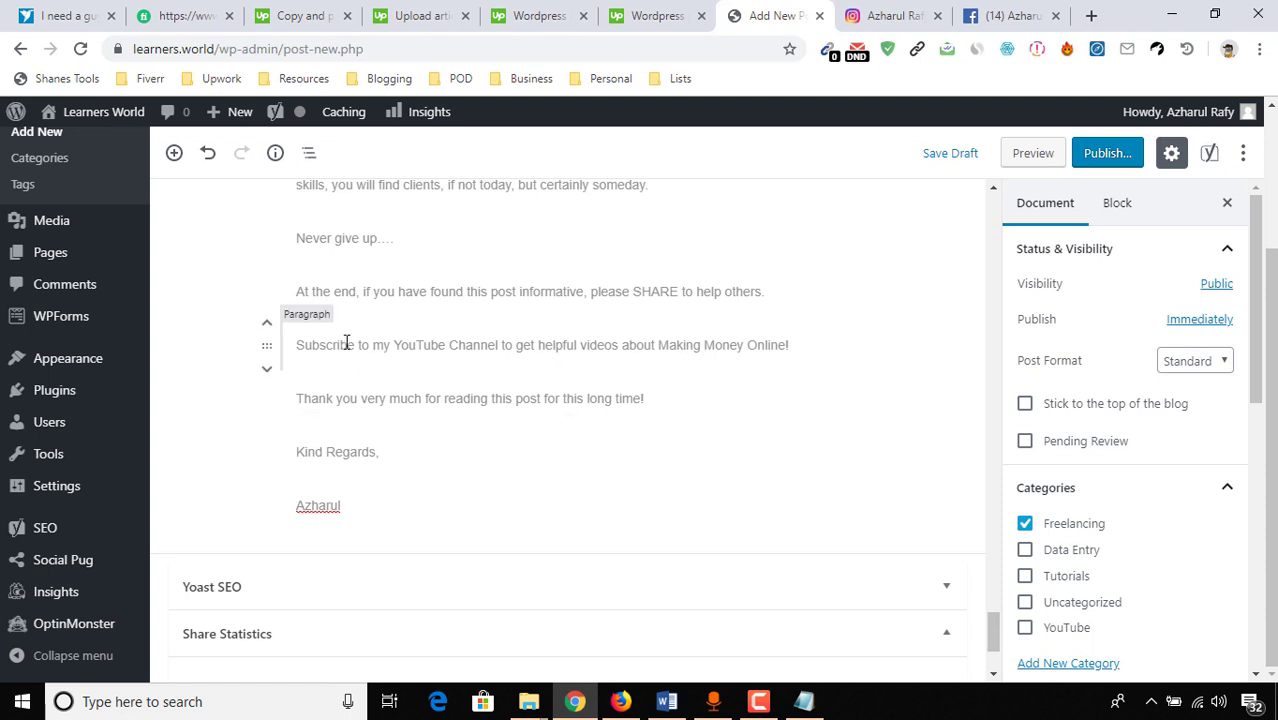
{"action": "left_click_drag", "start_coordinate": [341, 343], "coordinate": [453, 349]}
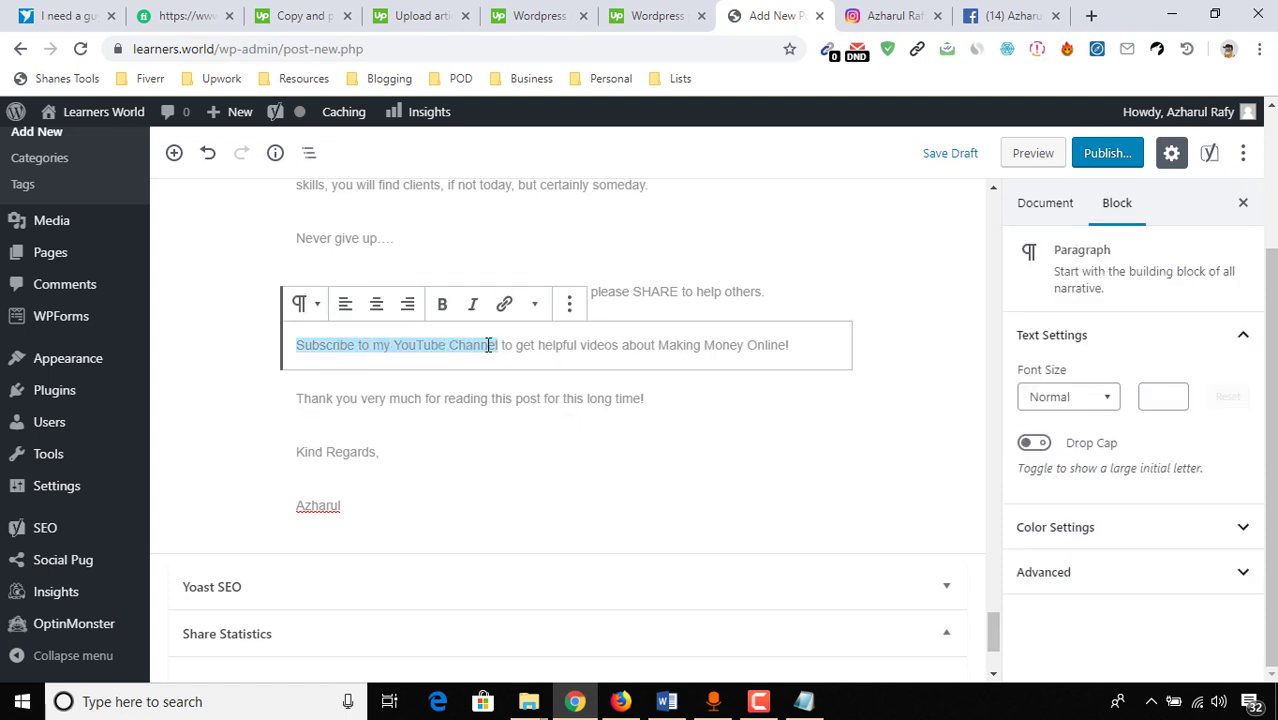
{"action": "left_click", "coordinate": [504, 304]}
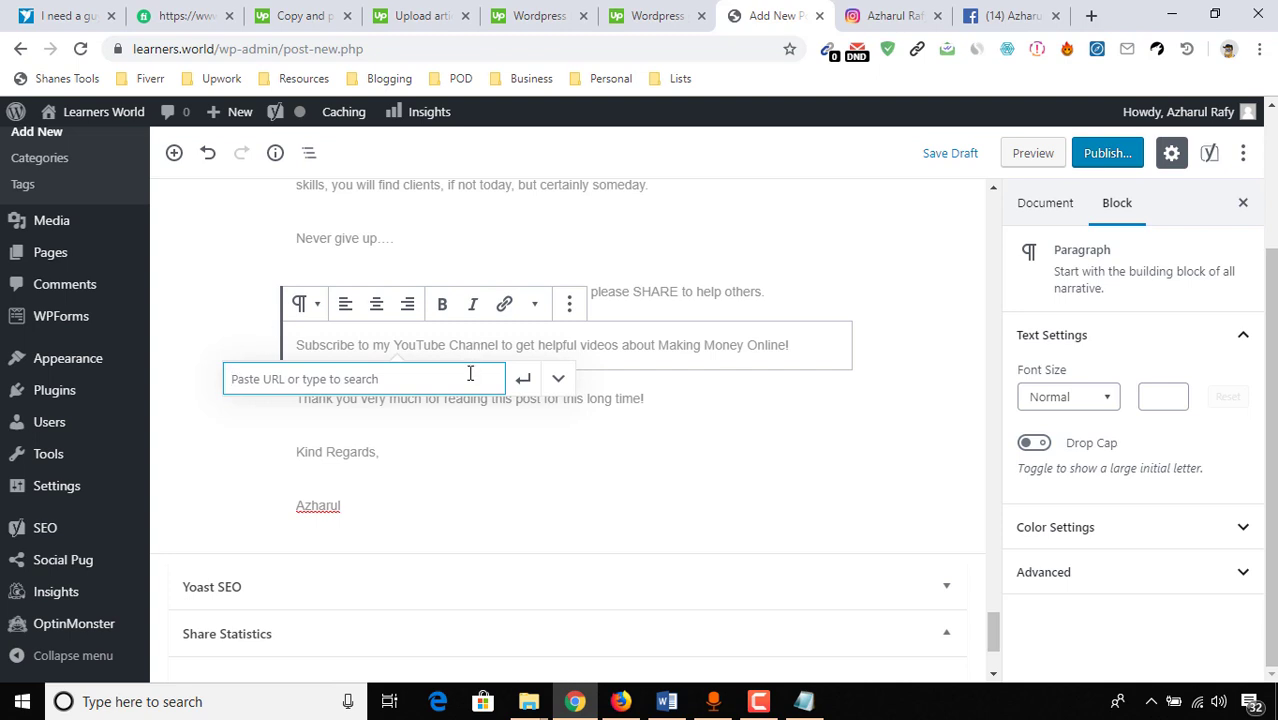
{"action": "key", "text": "ctrl+v"}
{"action": "left_click", "coordinate": [556, 379]}
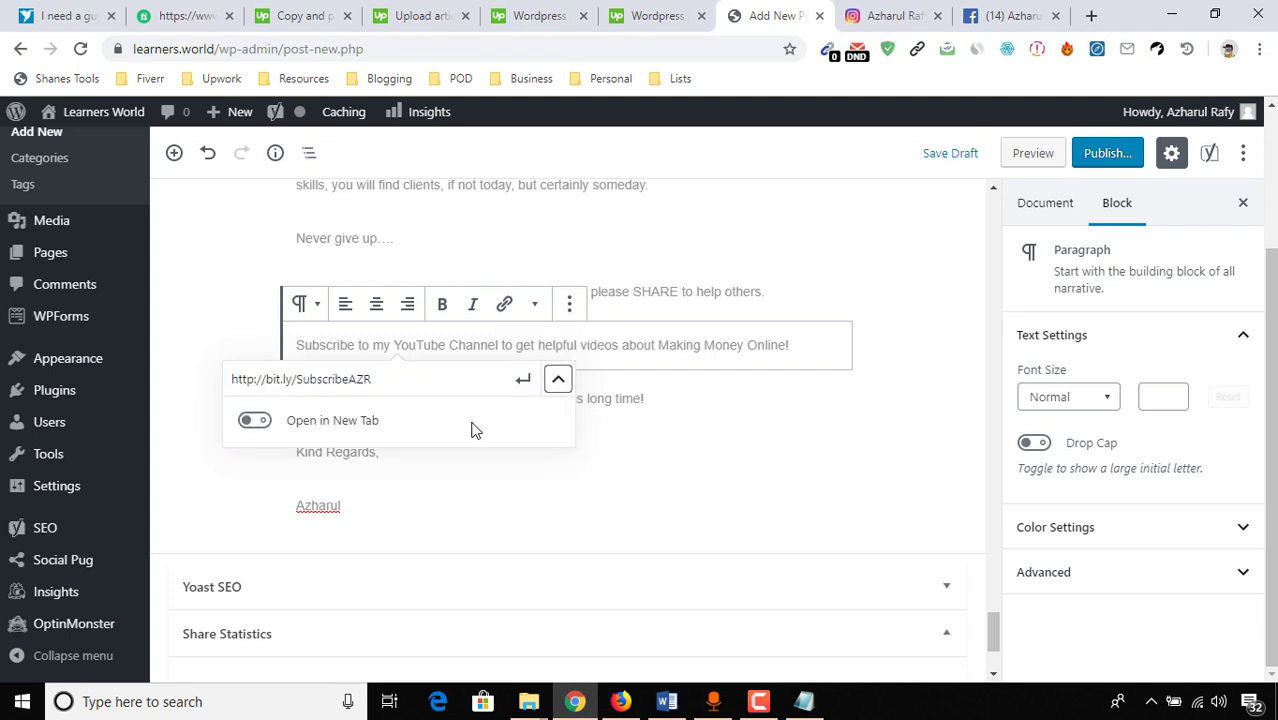
{"action": "left_click", "coordinate": [251, 420]}
{"action": "left_click", "coordinate": [520, 378]}
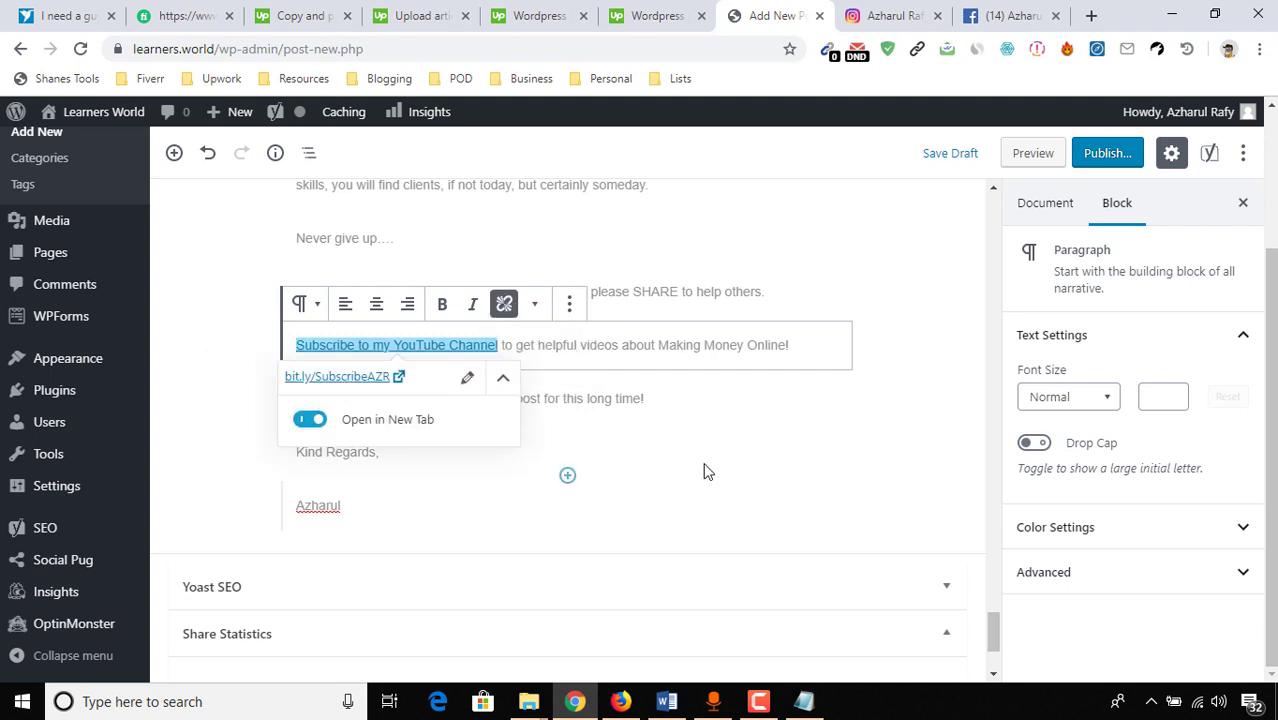
Step: Return to the beginning of the post and examine the publish date scheduling options without changing them
{"action": "scroll", "coordinate": [865, 463], "scroll_direction": "up", "scroll_amount": 20}
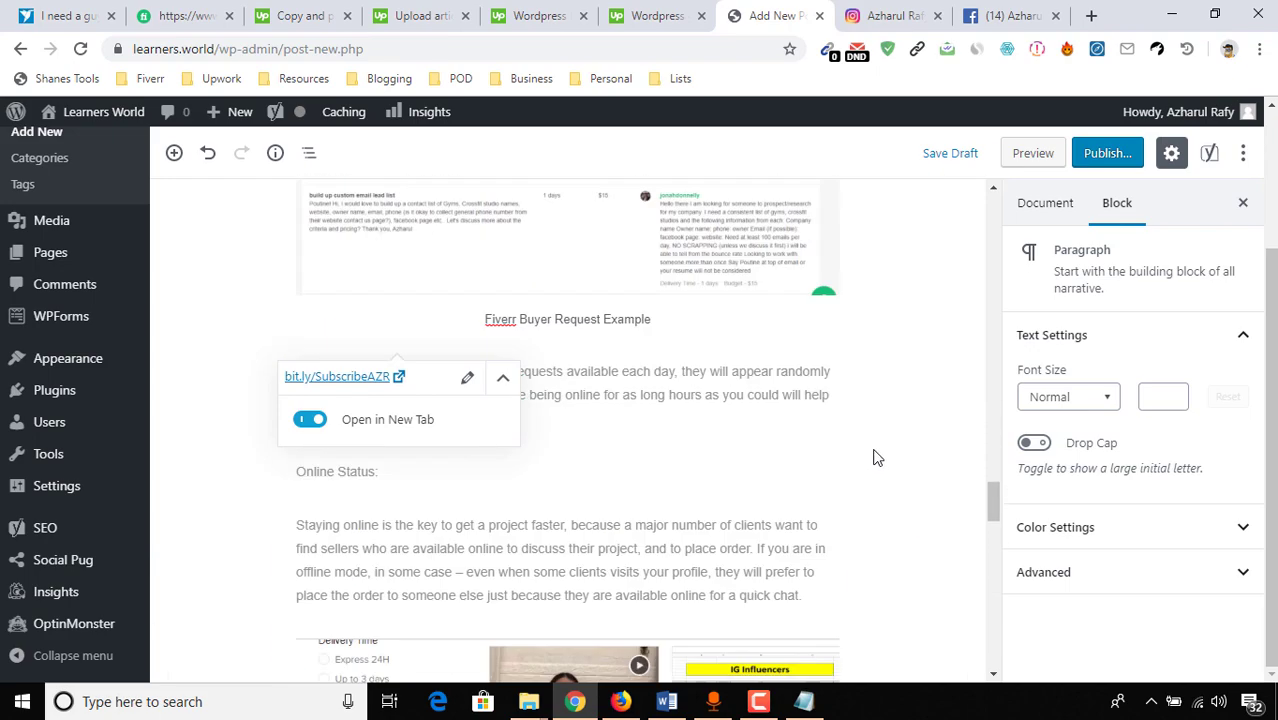
{"action": "scroll", "coordinate": [865, 450], "scroll_direction": "up", "scroll_amount": 5}
{"action": "left_click", "coordinate": [913, 434]}
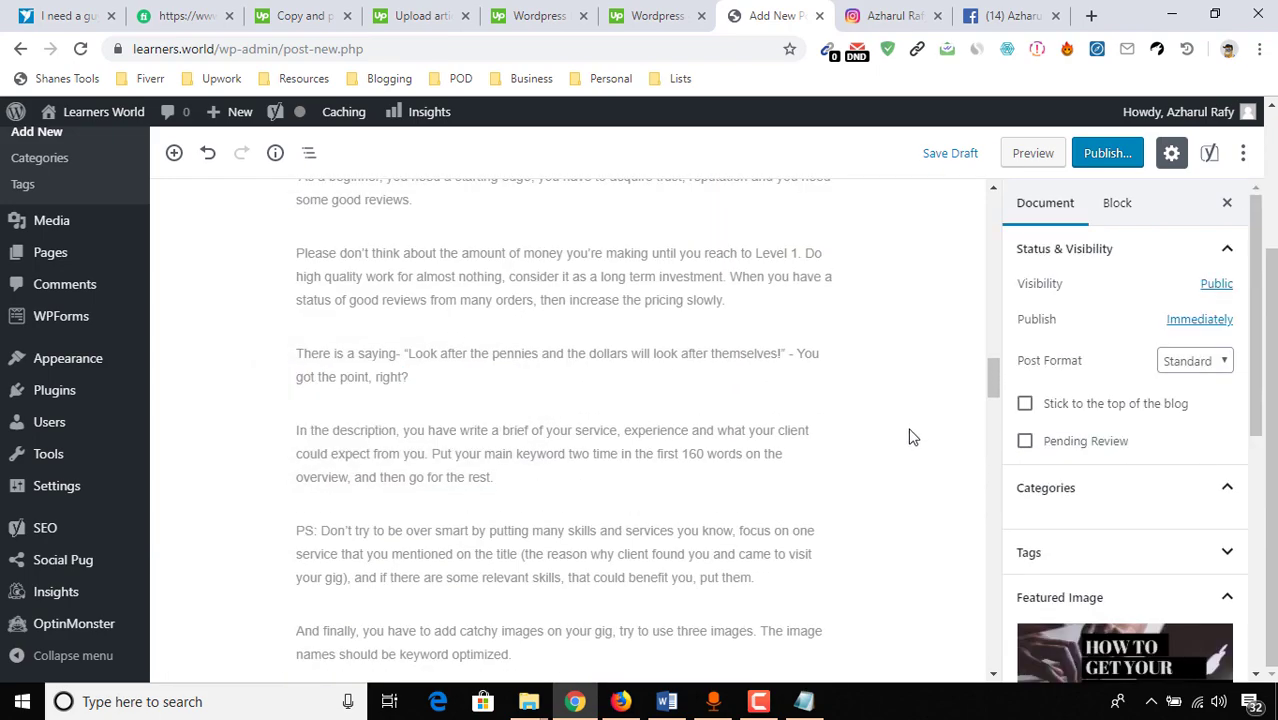
{"action": "scroll", "coordinate": [940, 433], "scroll_direction": "up", "scroll_amount": 10}
{"action": "scroll", "coordinate": [940, 424], "scroll_direction": "up", "scroll_amount": 10}
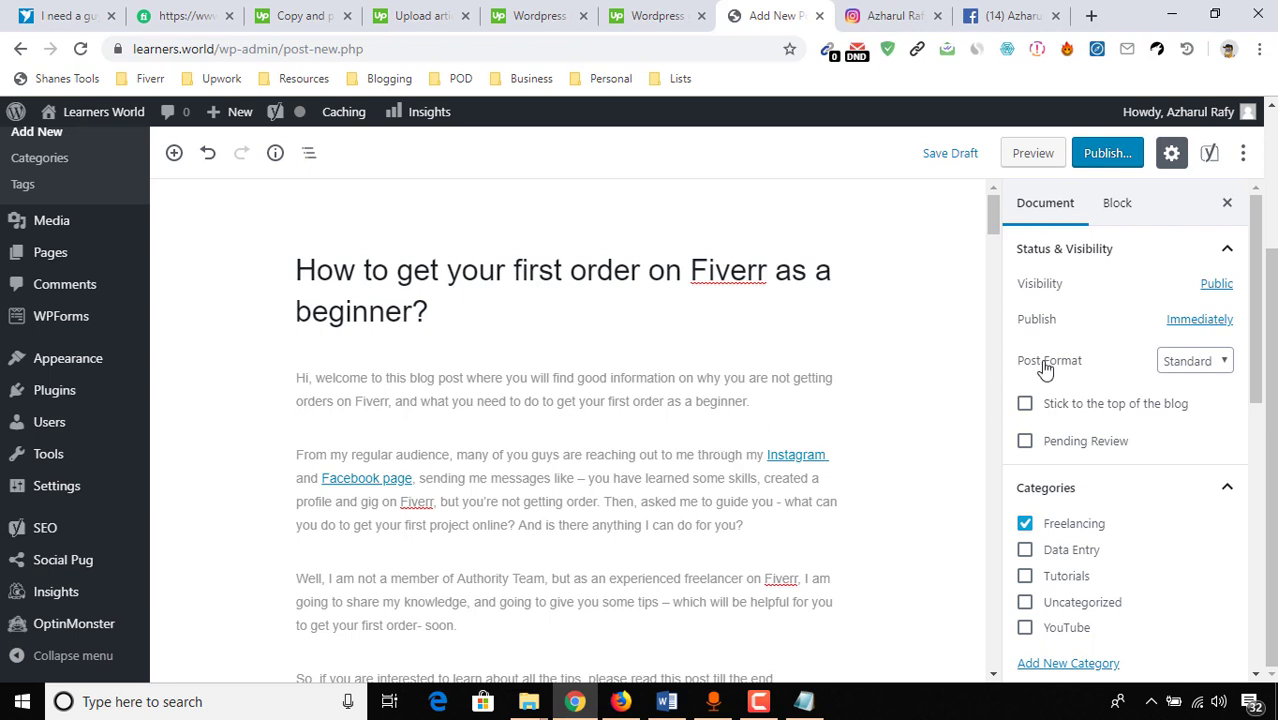
{"action": "left_click", "coordinate": [1199, 321]}
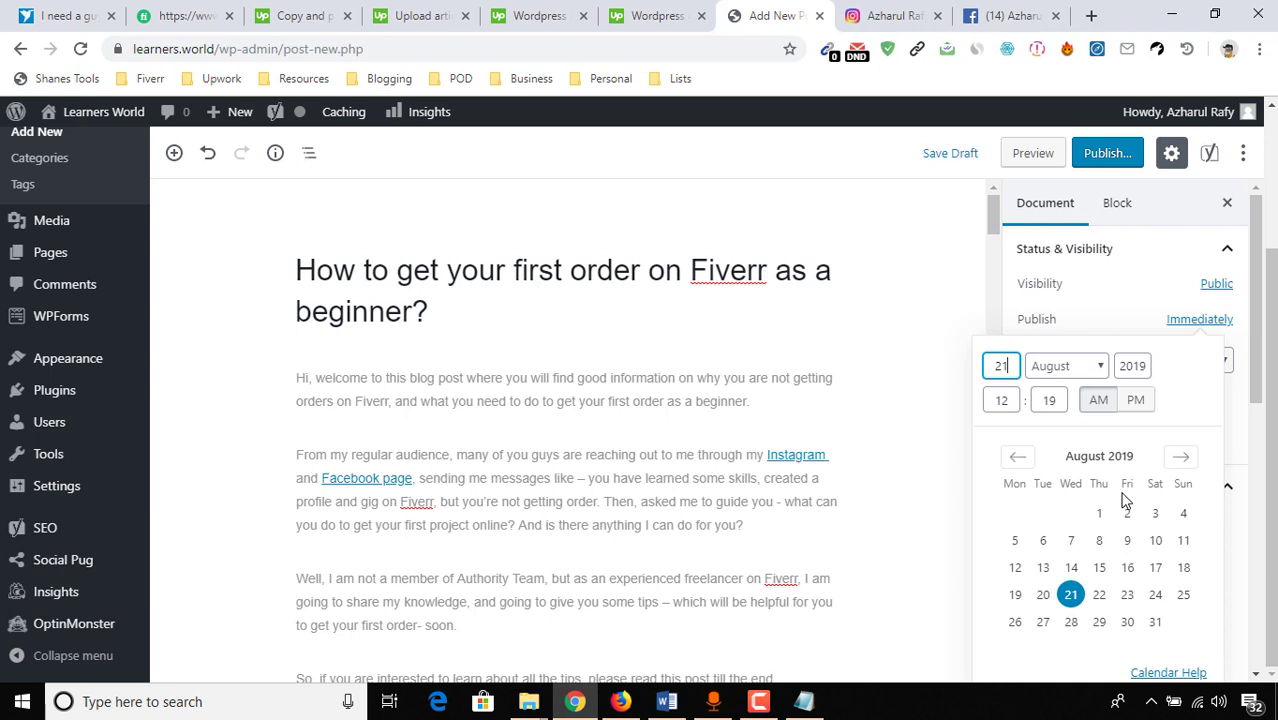
{"action": "left_click", "coordinate": [1221, 321]}
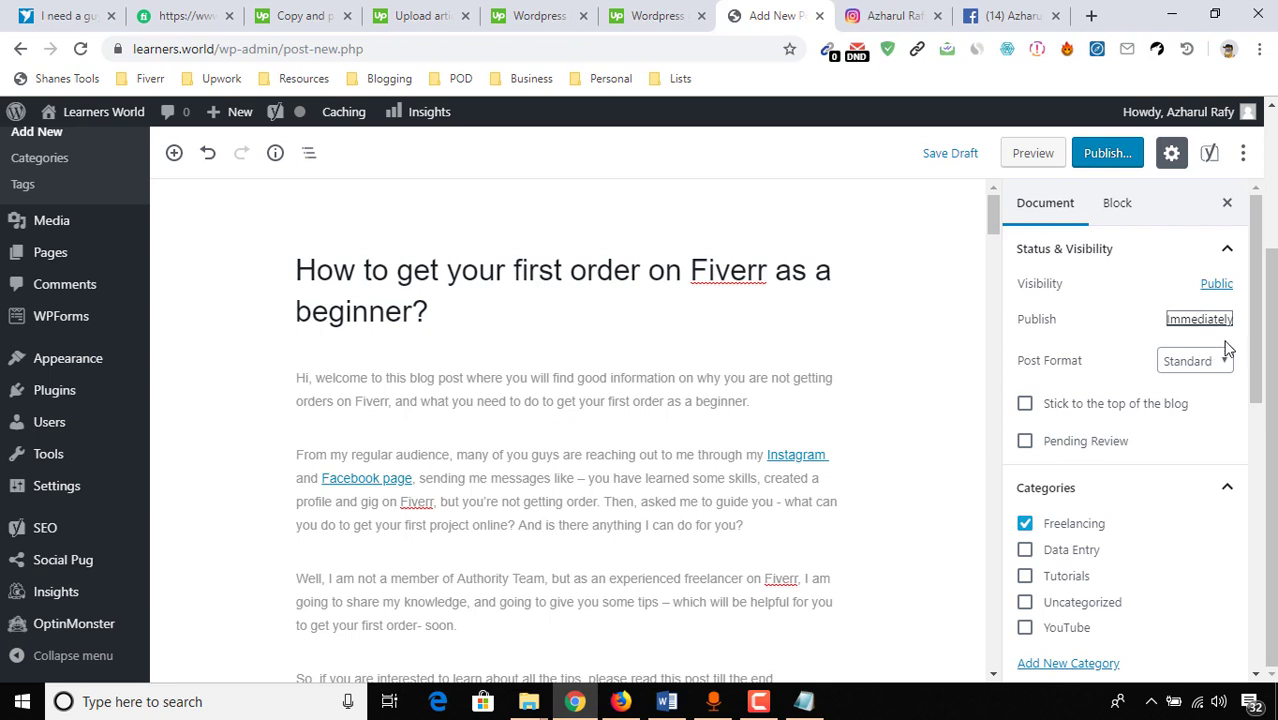
Step: Check the pre-publish tag suggestion without adding any tags, and publish the post immediately with public visibility
{"action": "left_click", "coordinate": [1105, 153]}
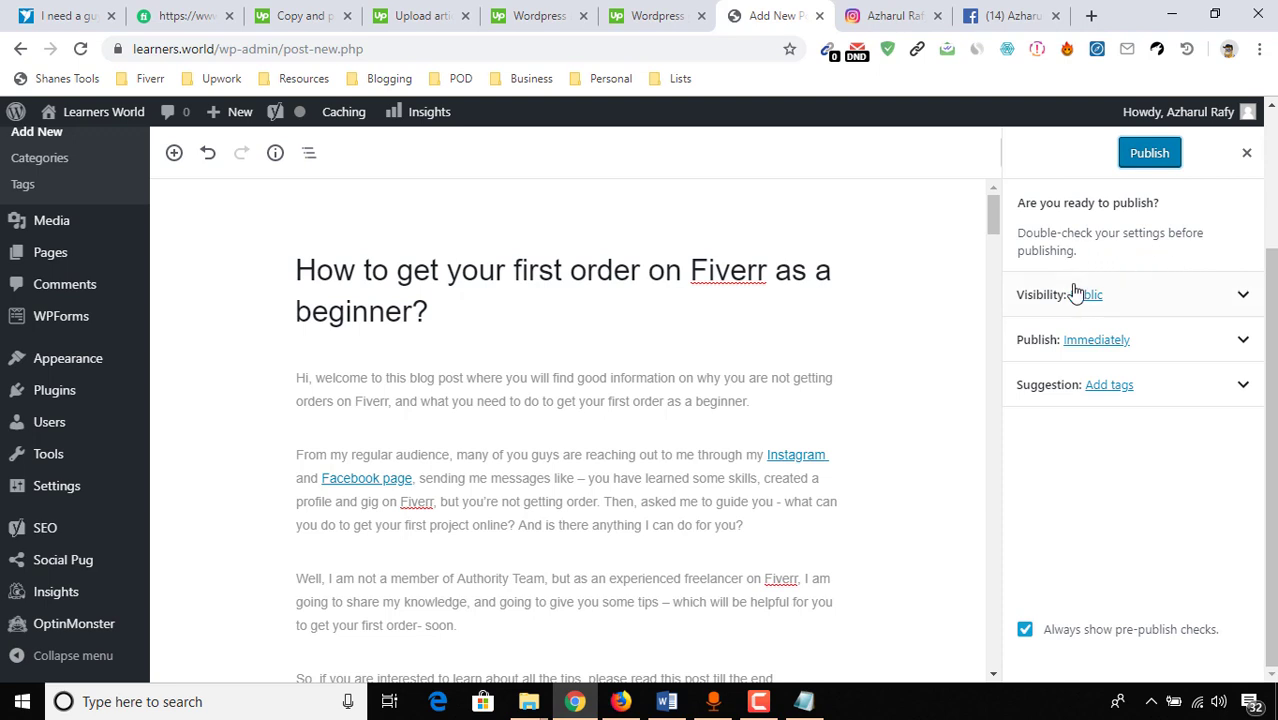
{"action": "left_click", "coordinate": [1112, 388]}
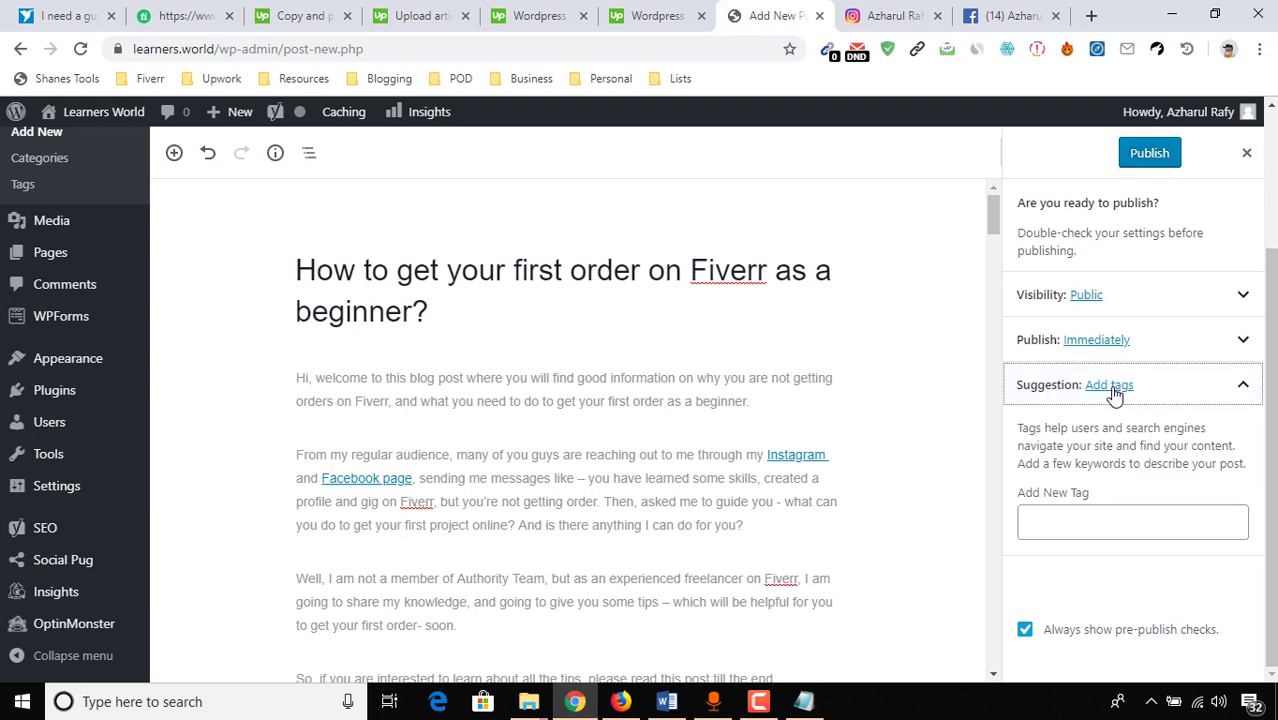
{"action": "left_click", "coordinate": [1243, 386]}
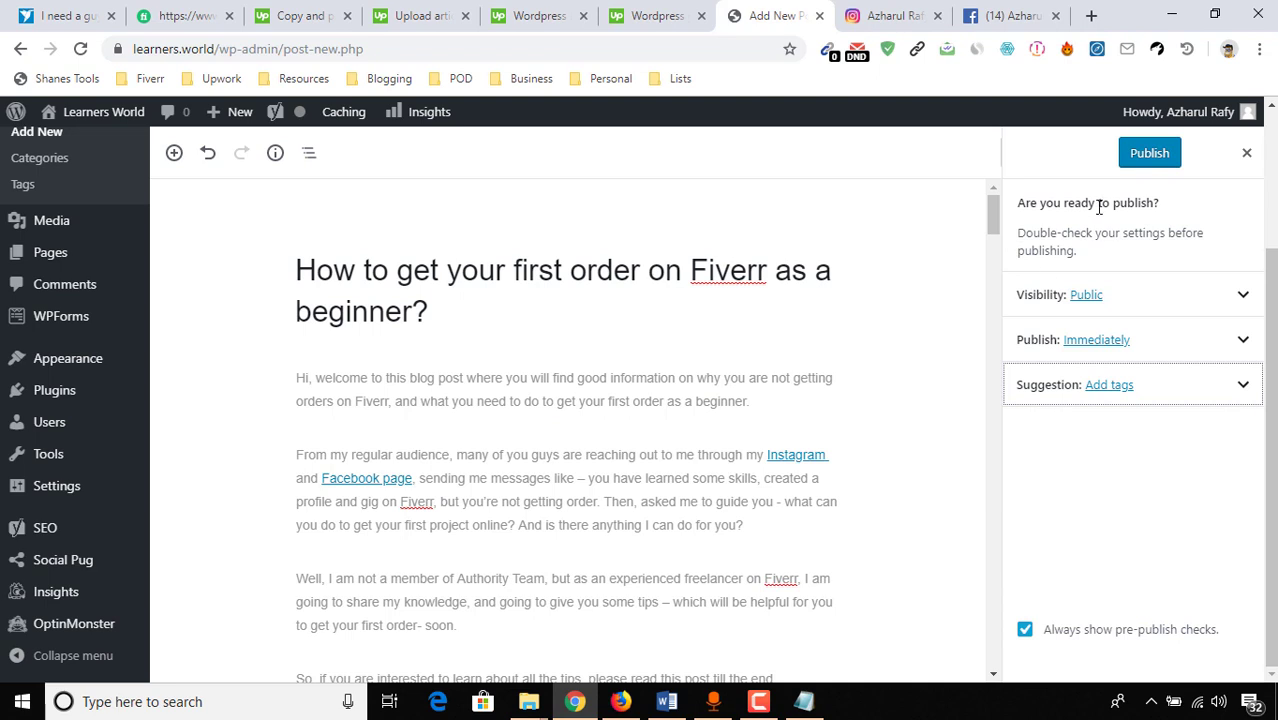
{"action": "left_click", "coordinate": [1143, 165]}
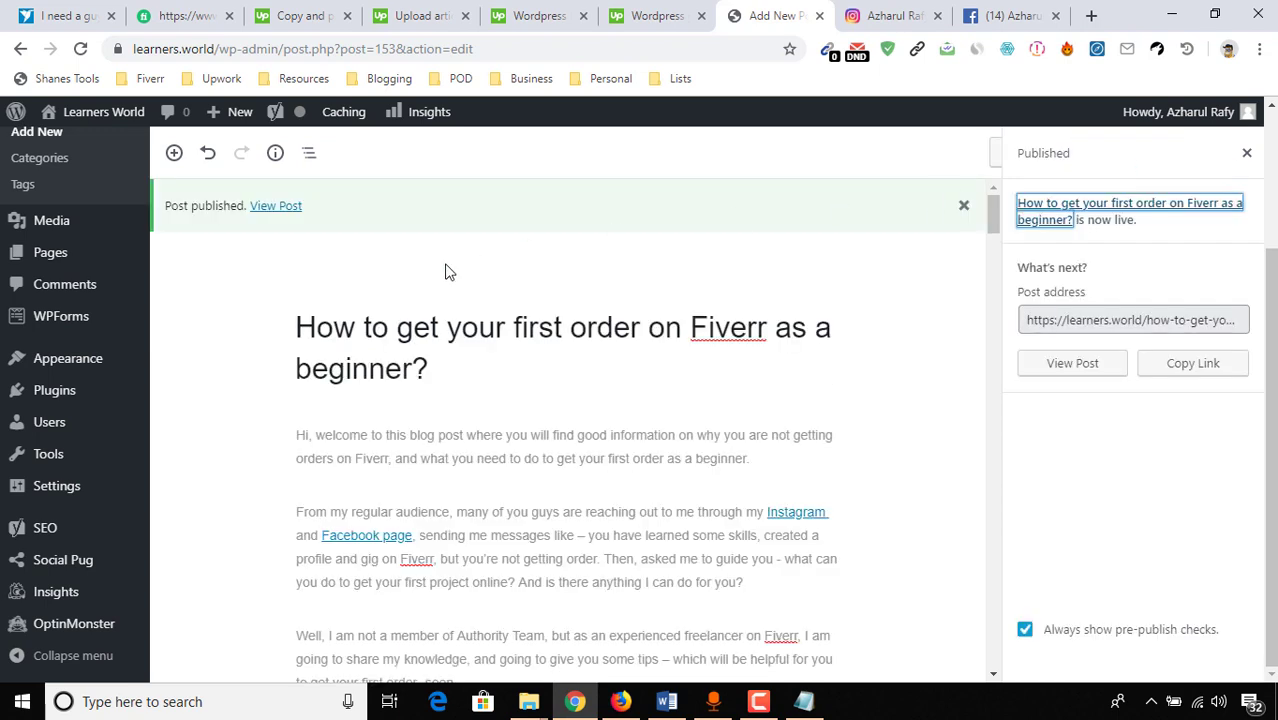
Step: Open the published Fiverr post in a new browser tab and switch to that tab
{"action": "right_click", "coordinate": [262, 210]}
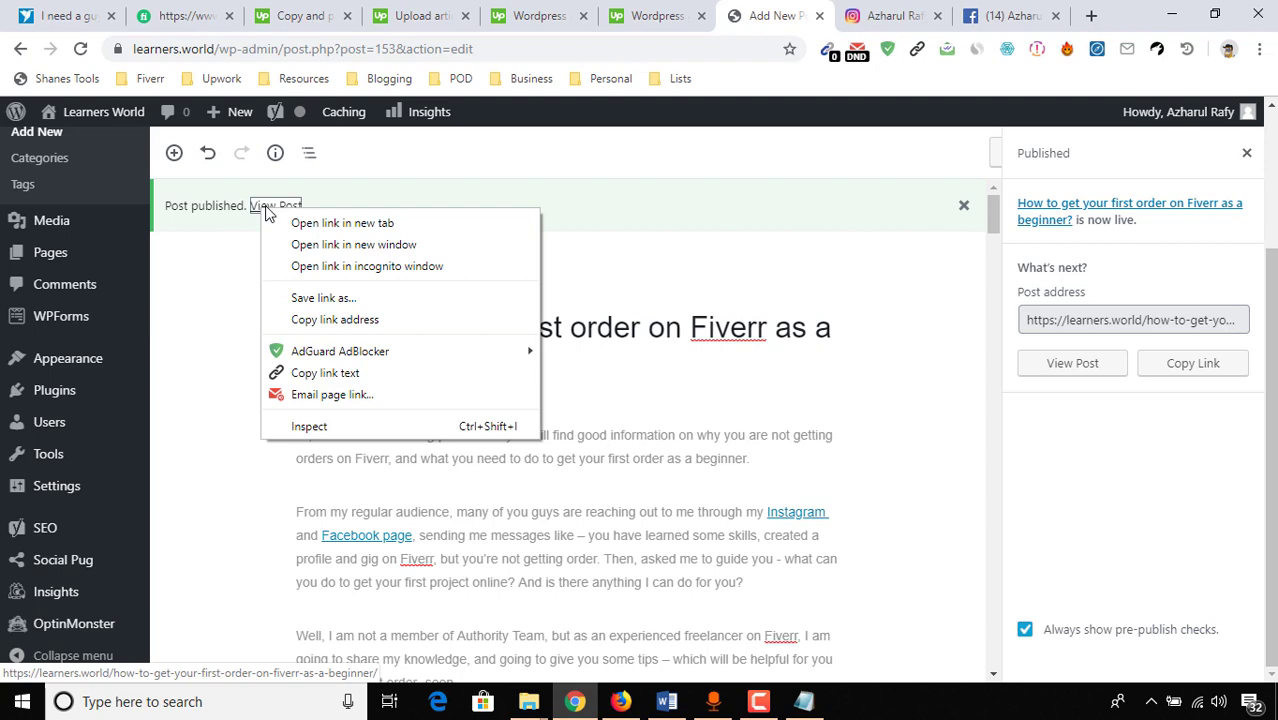
{"action": "left_click", "coordinate": [296, 223]}
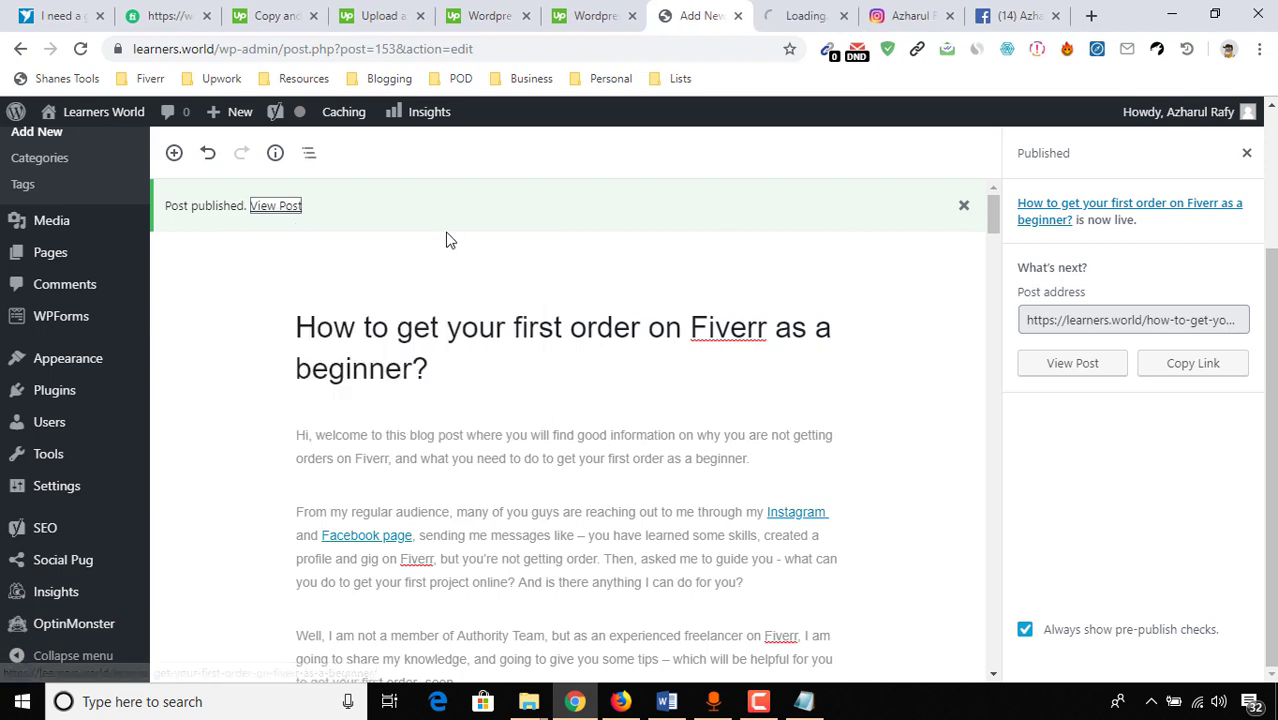
{"action": "left_click", "coordinate": [808, 12]}
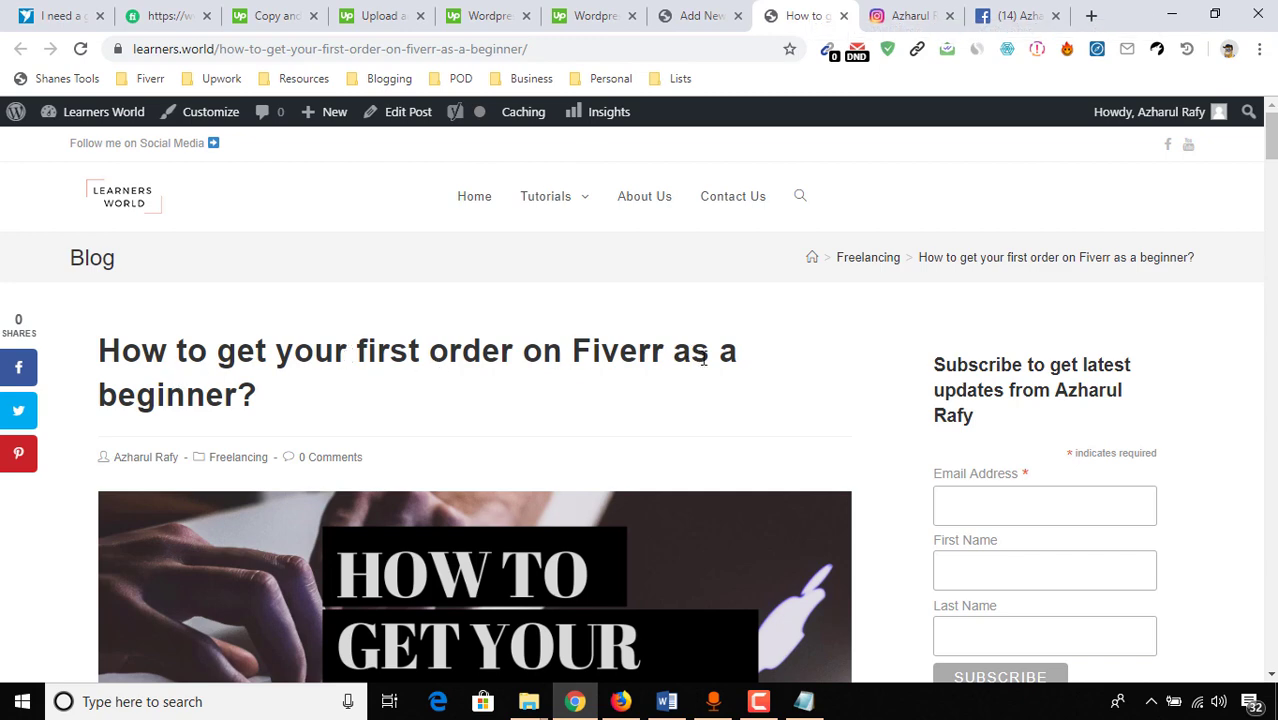
Step: Examine the live post's text, images, captions and YouTube subscribe link from the introduction through to the closing section
{"action": "scroll", "coordinate": [619, 403], "scroll_direction": "down", "scroll_amount": 3}
{"action": "scroll", "coordinate": [560, 375], "scroll_direction": "down", "scroll_amount": 1}
{"action": "scroll", "coordinate": [576, 377], "scroll_direction": "down", "scroll_amount": 4}
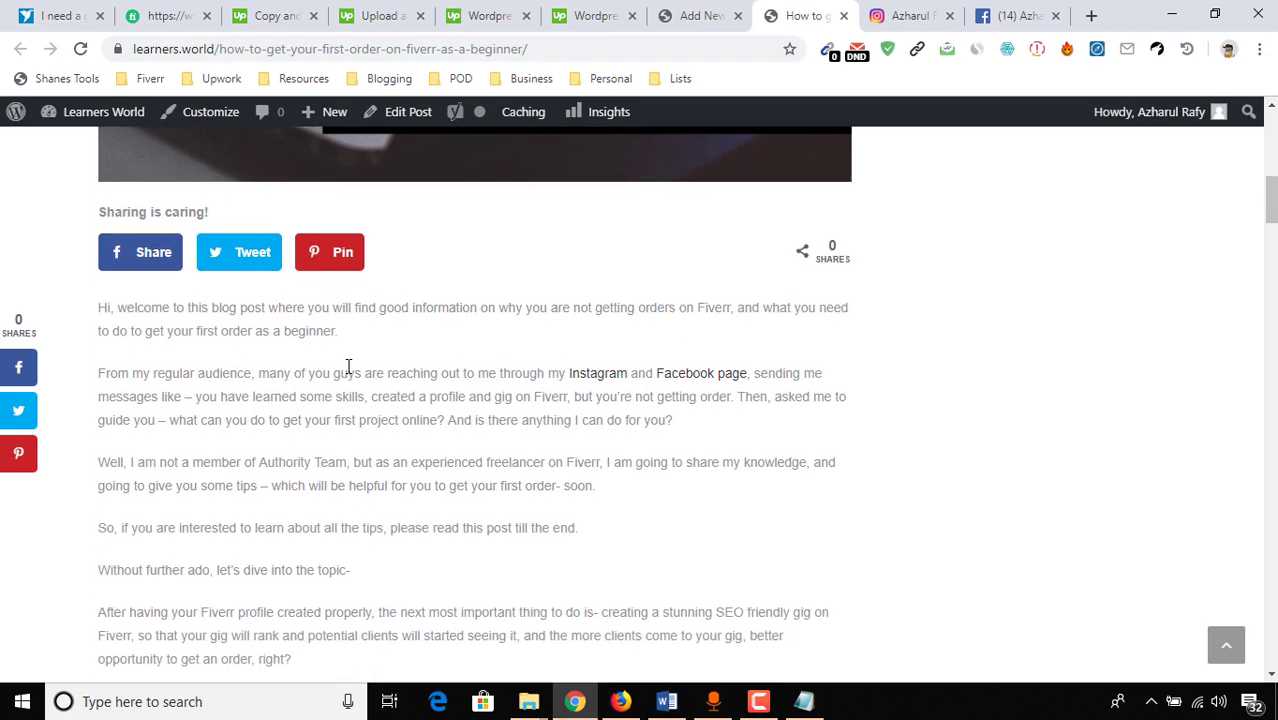
{"action": "scroll", "coordinate": [357, 335], "scroll_direction": "down", "scroll_amount": 3}
{"action": "scroll", "coordinate": [360, 357], "scroll_direction": "down", "scroll_amount": 10}
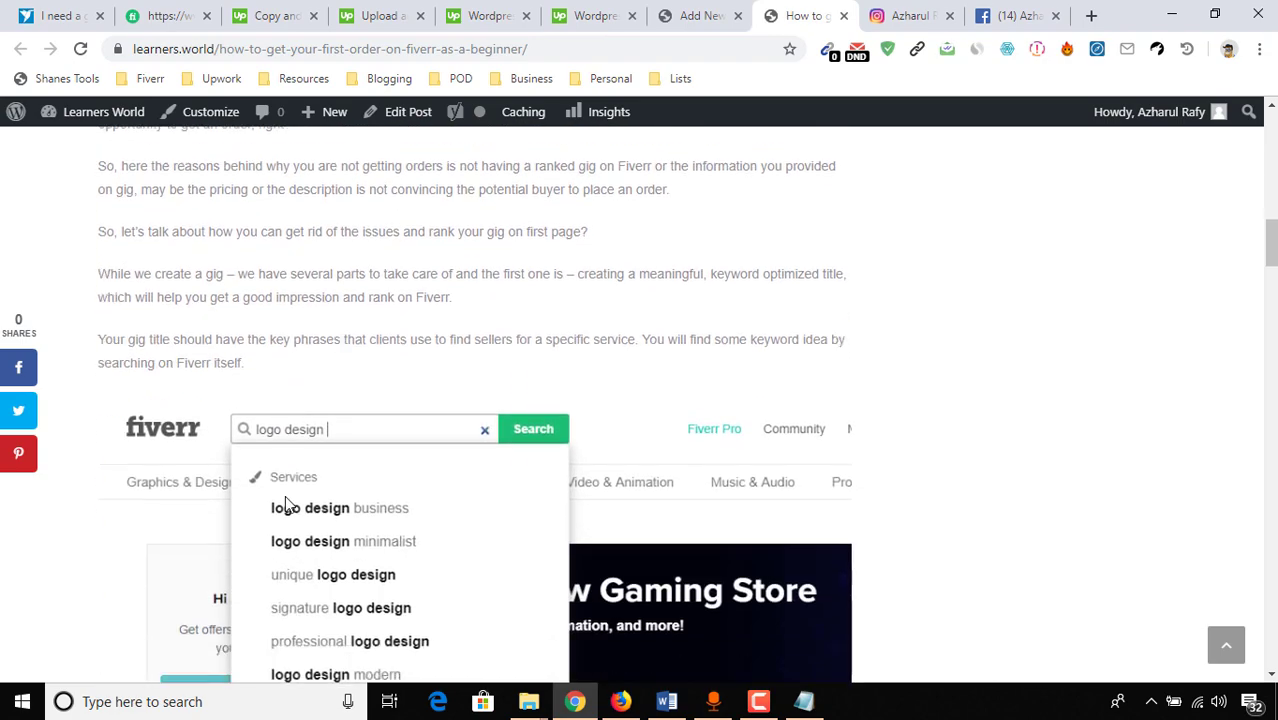
{"action": "scroll", "coordinate": [382, 440], "scroll_direction": "up", "scroll_amount": 5}
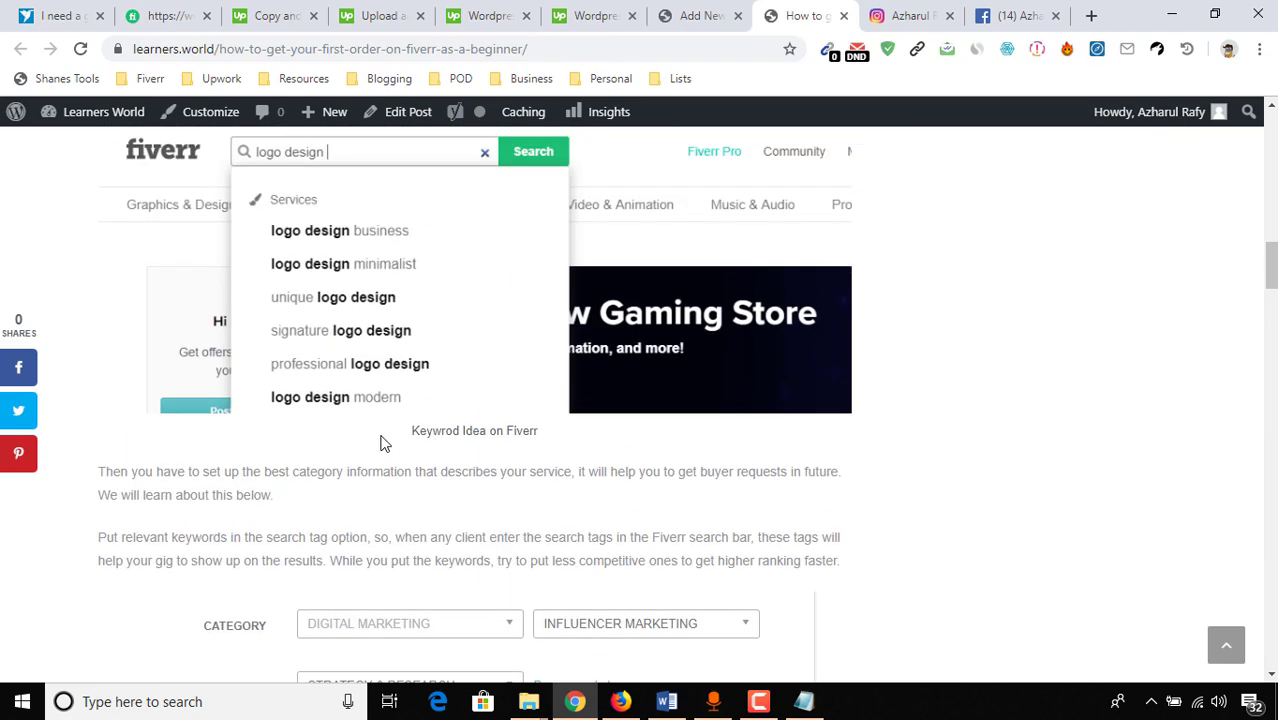
{"action": "scroll", "coordinate": [251, 446], "scroll_direction": "down", "scroll_amount": 8}
{"action": "scroll", "coordinate": [528, 443], "scroll_direction": "down", "scroll_amount": 15}
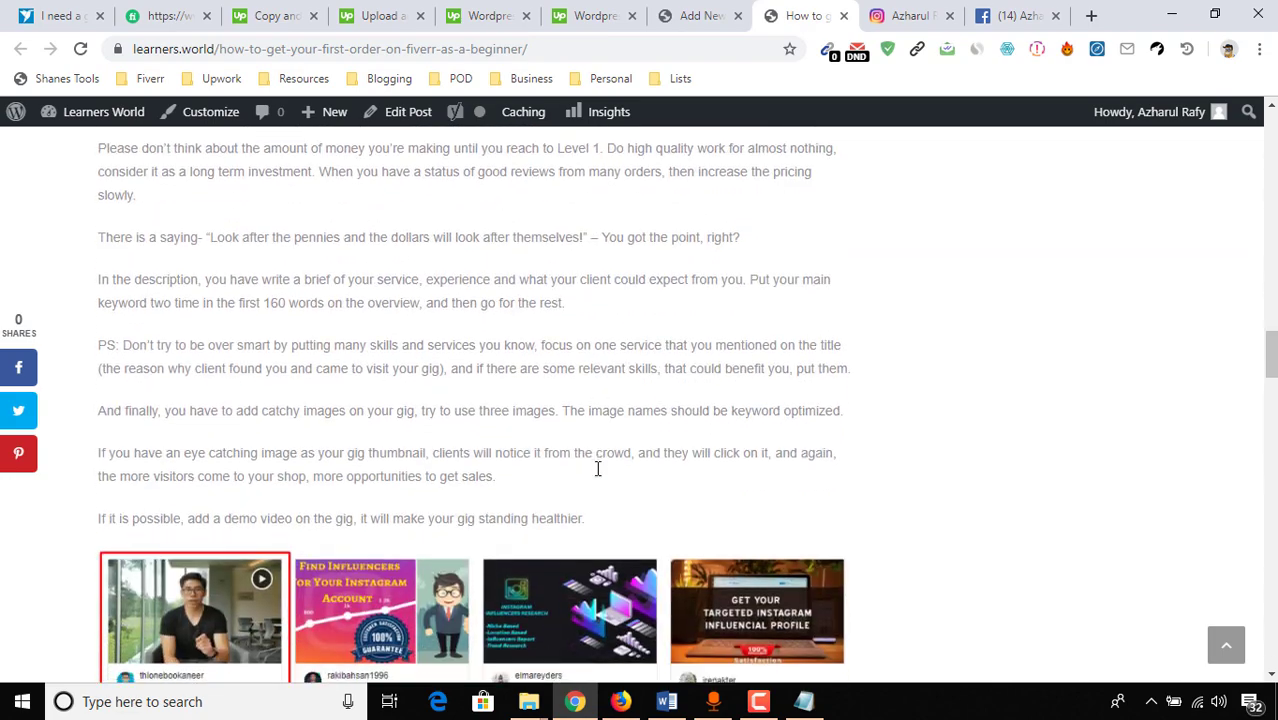
{"action": "scroll", "coordinate": [358, 399], "scroll_direction": "down", "scroll_amount": 20}
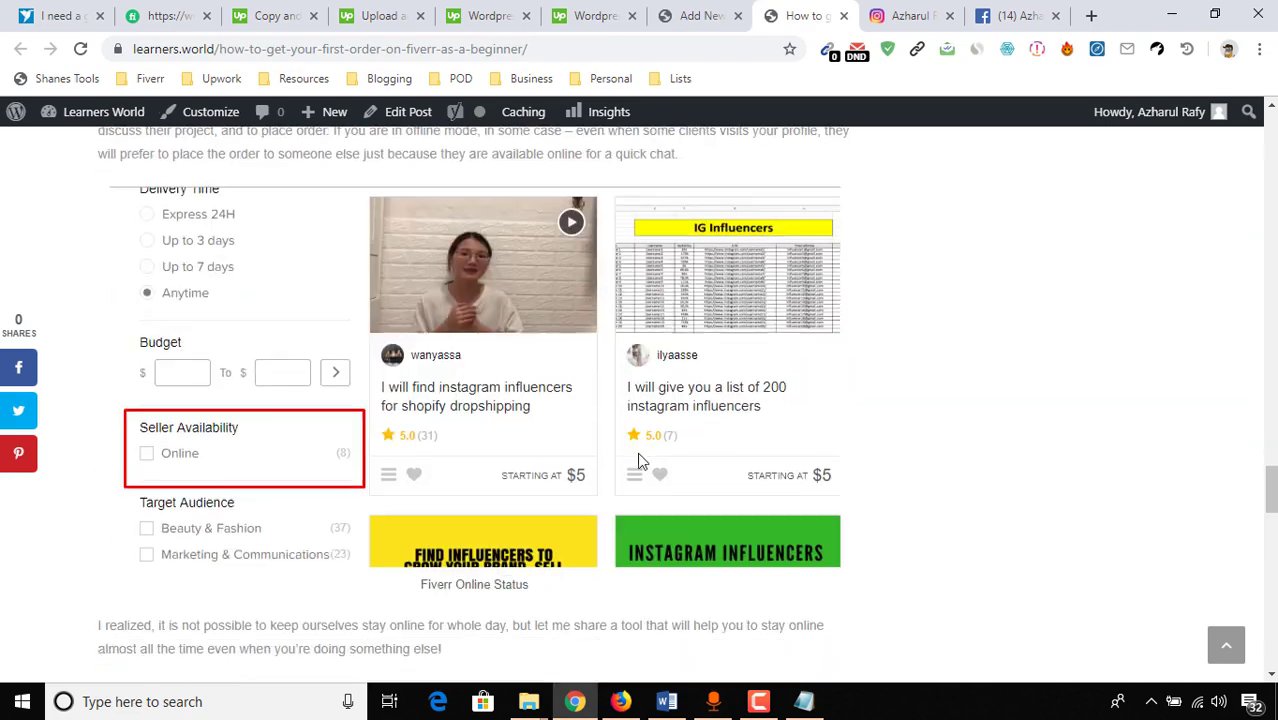
{"action": "scroll", "coordinate": [300, 465], "scroll_direction": "up", "scroll_amount": 3}
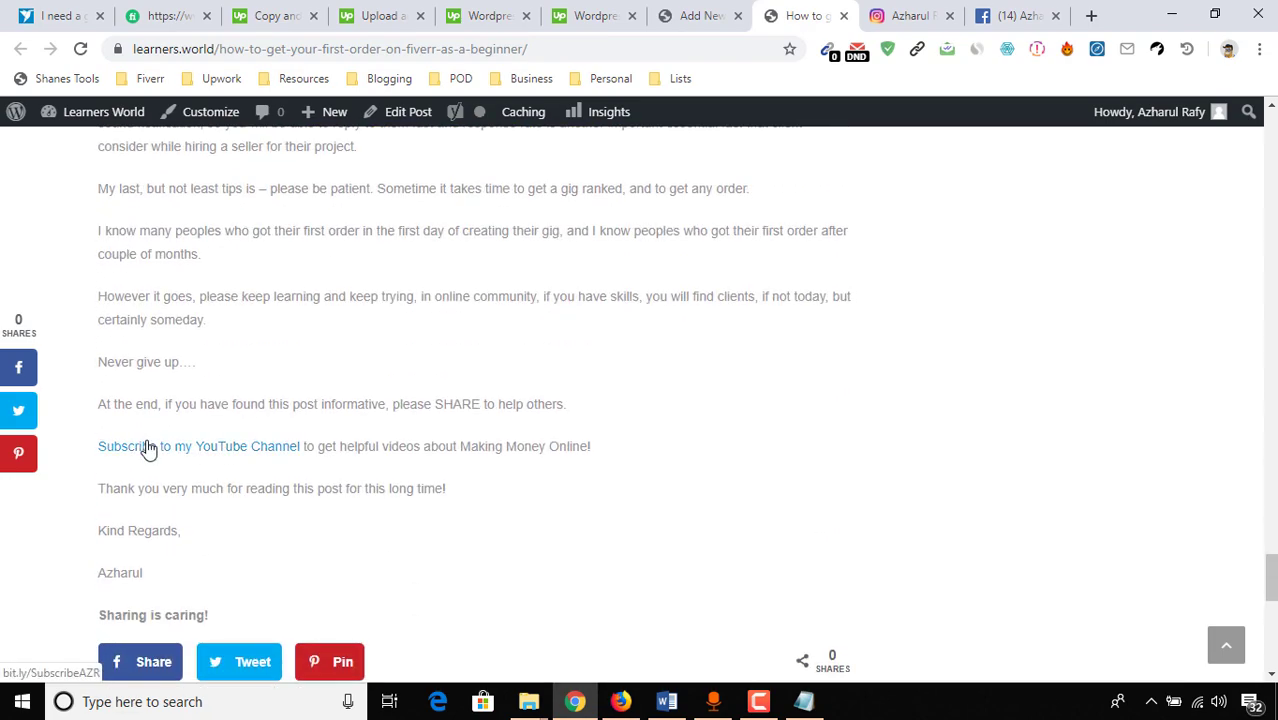
{"action": "scroll", "coordinate": [390, 420], "scroll_direction": "up", "scroll_amount": 1}
{"action": "scroll", "coordinate": [380, 493], "scroll_direction": "up", "scroll_amount": 1}
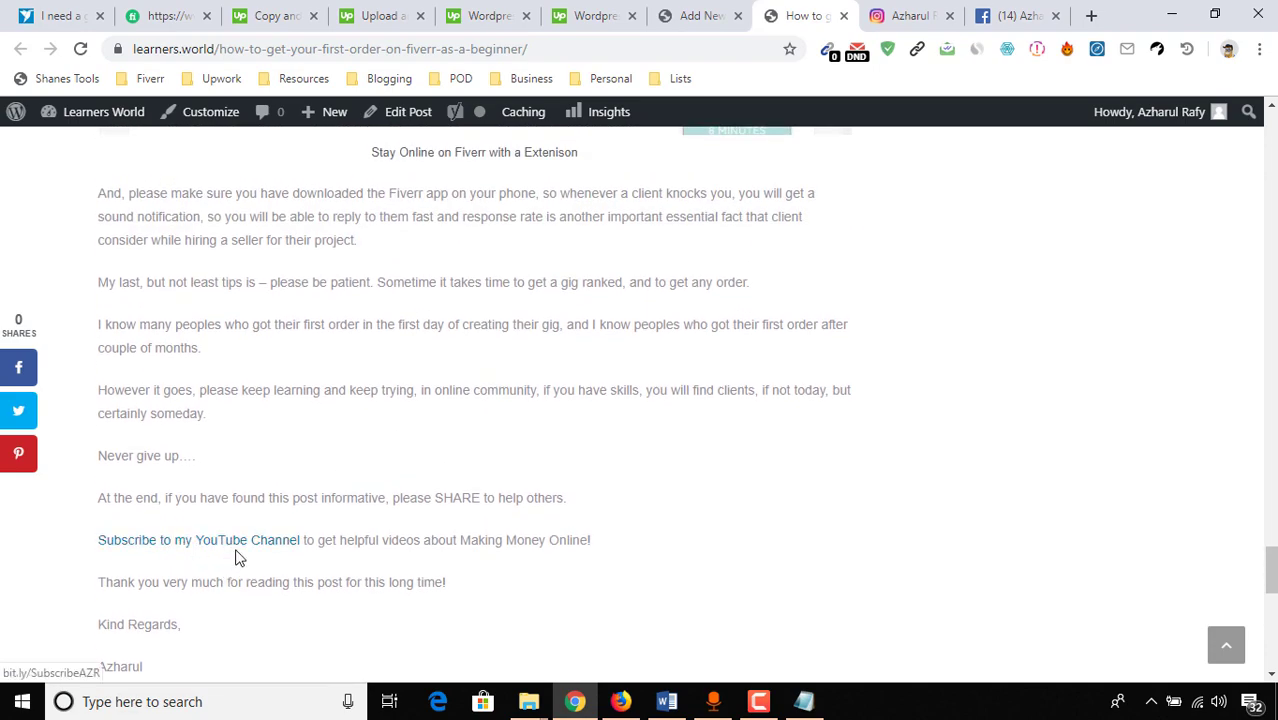
Step: Return to the live post's introduction and test its Facebook page link
{"action": "scroll", "coordinate": [237, 554], "scroll_direction": "up", "scroll_amount": 10}
{"action": "scroll", "coordinate": [993, 327], "scroll_direction": "up", "scroll_amount": 5}
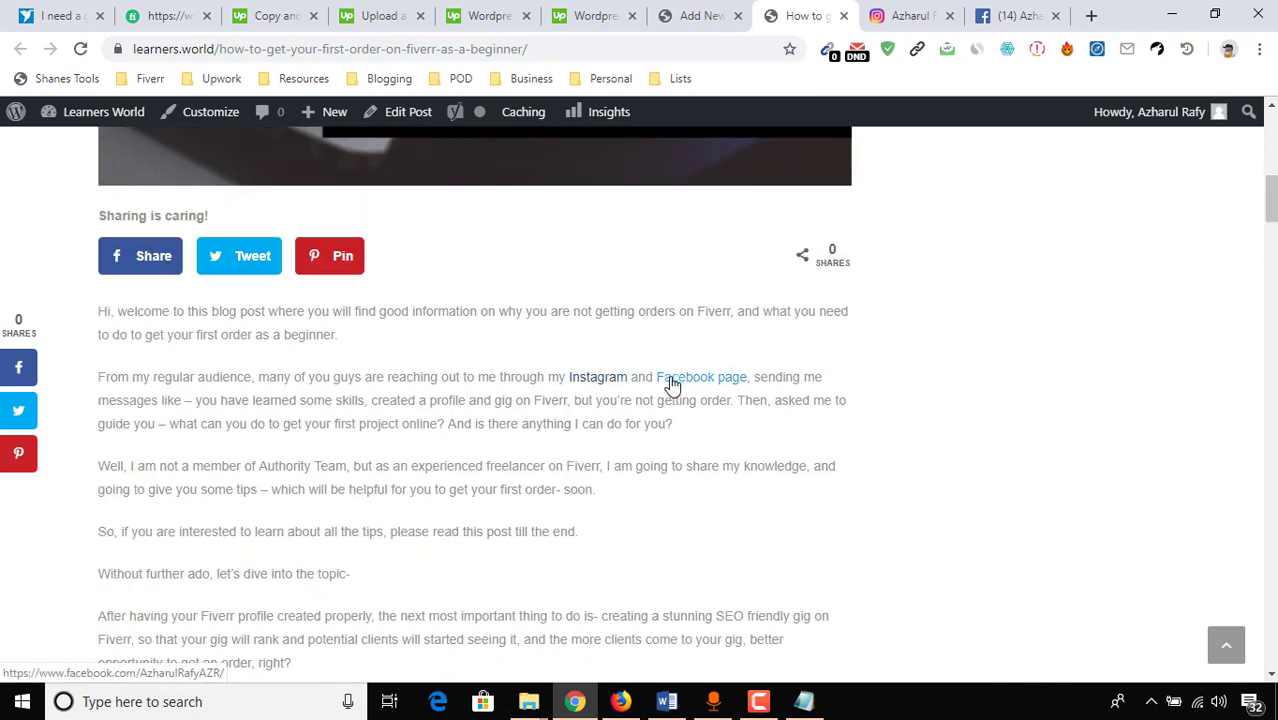
{"action": "scroll", "coordinate": [680, 400], "scroll_direction": "up", "scroll_amount": 2}
{"action": "scroll", "coordinate": [680, 400], "scroll_direction": "up", "scroll_amount": 1}
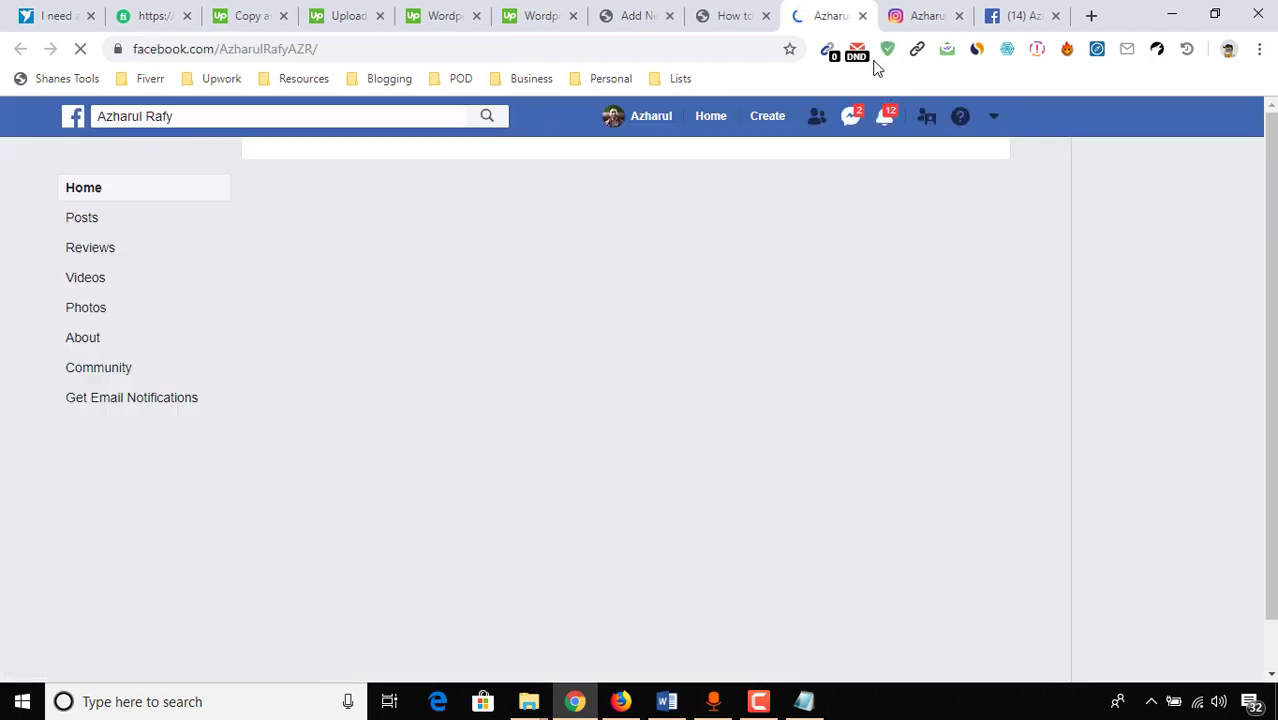
Step: Close the Facebook and Instagram tabs and return to the beginning of the live post
{"action": "left_click", "coordinate": [863, 17]}
{"action": "left_click", "coordinate": [864, 18]}
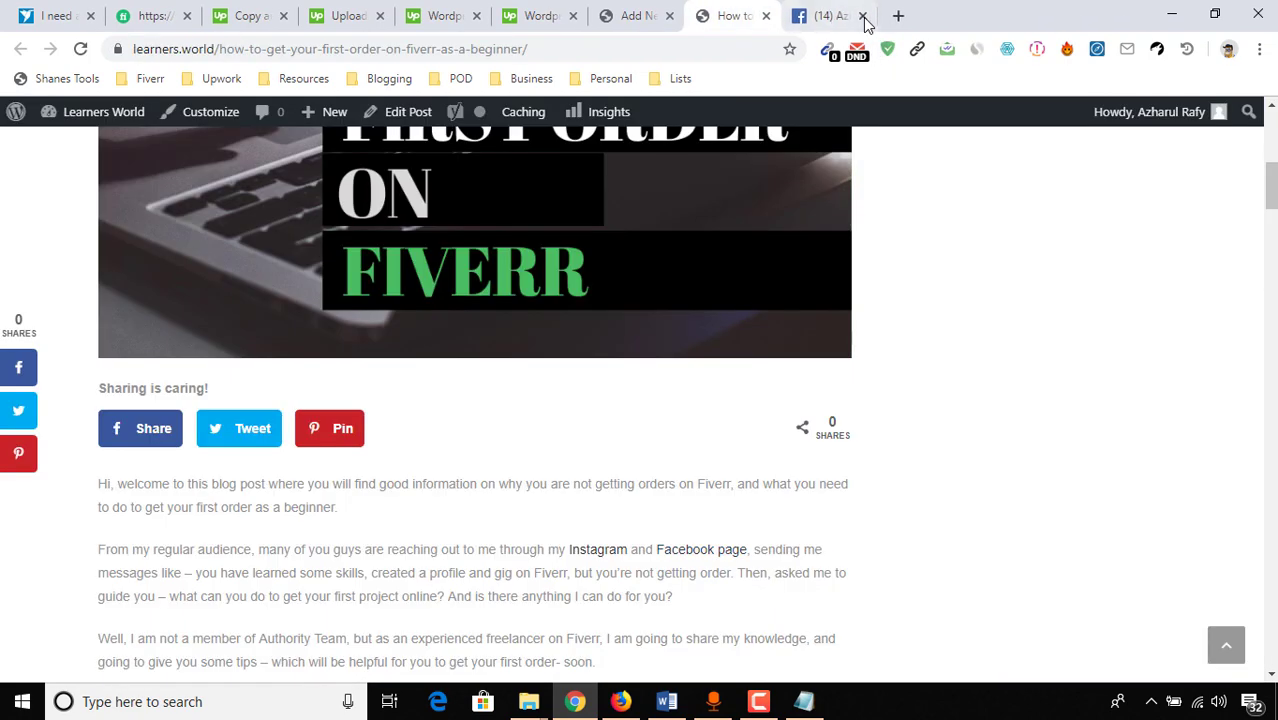
{"action": "left_click", "coordinate": [863, 17]}
{"action": "scroll", "coordinate": [700, 442], "scroll_direction": "up", "scroll_amount": 6}
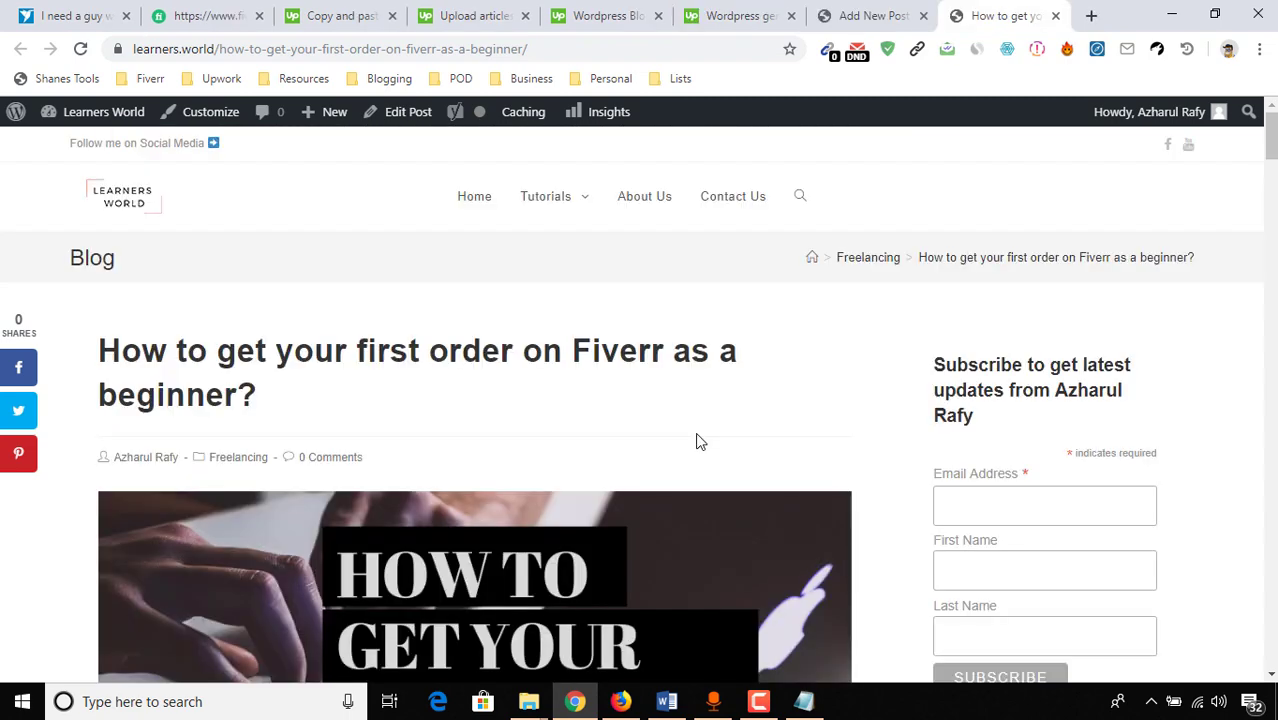